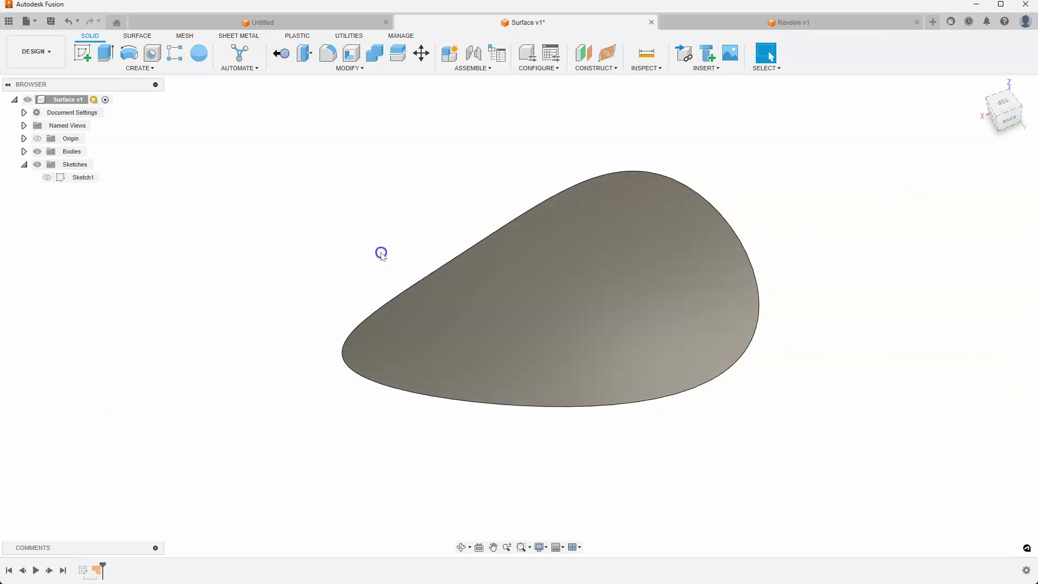
- In Sketch1, shift the lower-side fit point slightly toward the narrow tip, swing its tangent handle upward, and finish the sketch
mouse_move(381, 252)
middle_mouse_down("shift")
mouse_move(373, 250)
mouse_move(373, 266)
mouse_move(388, 285)
mouse_move(348, 298)
mouse_move(534, 315)
mouse_move(593, 281)
mouse_move(684, 271)
mouse_move(713, 215)
mouse_move(505, 266)
mouse_move(586, 232)
mouse_move(329, 424)
mouse_move(303, 427)
mouse_move(287, 420)
mouse_move(320, 418)
mouse_move(551, 257)
mouse_move(447, 204)
mouse_move(341, 257)
middle_mouse_up("shift")
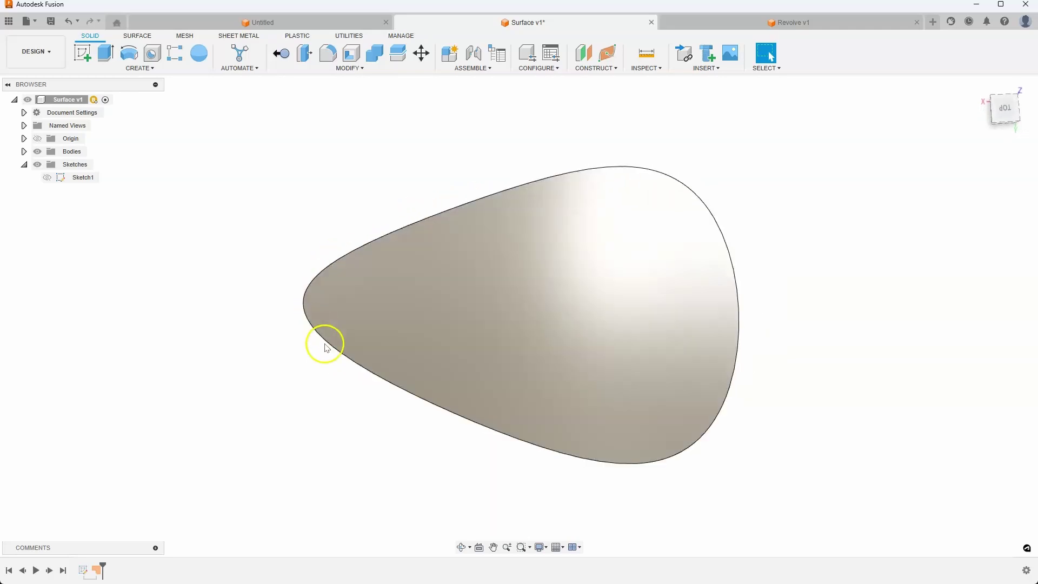
middle_click_drag(690, 371, 197, 436, "shift")
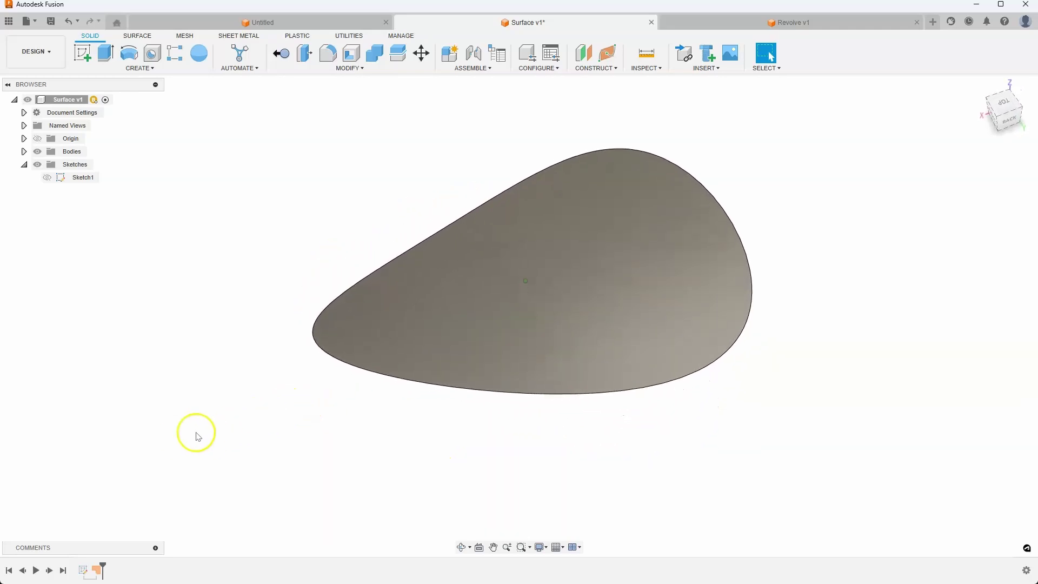
double_click(89, 571)
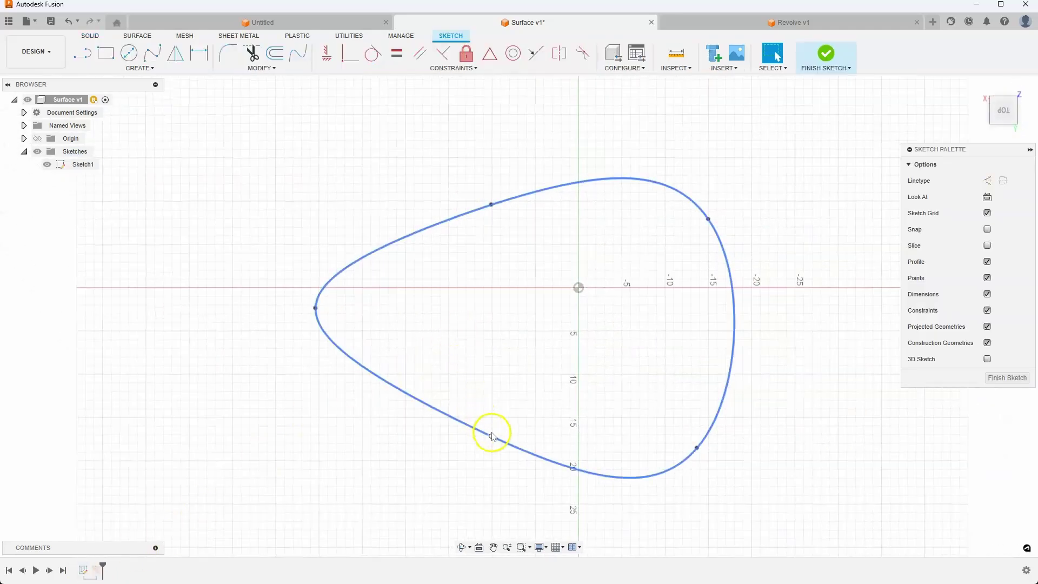
left_click_drag(492, 437, 480, 435)
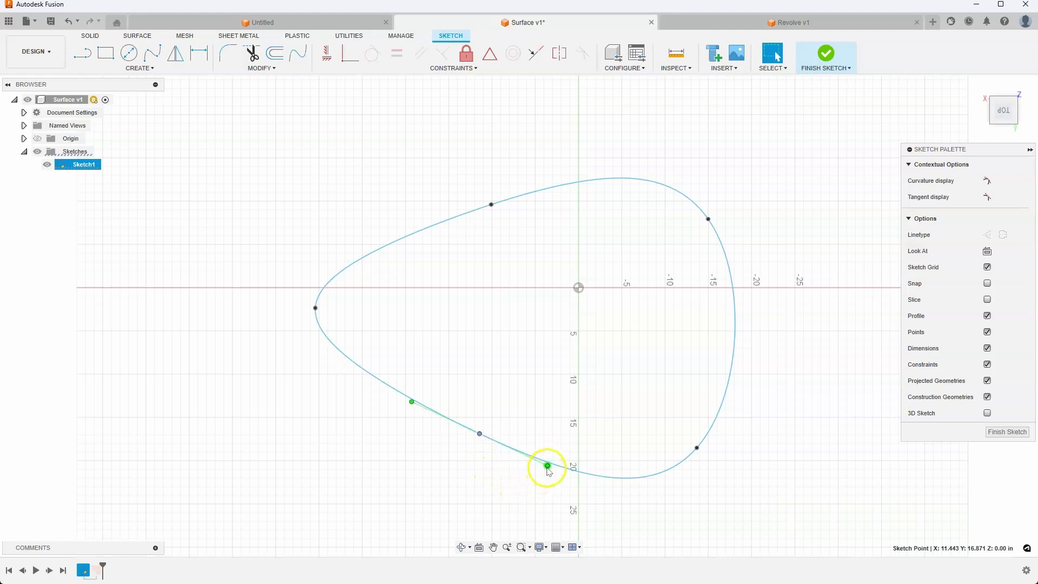
mouse_move(547, 467)
left_mouse_down()
mouse_move(553, 453)
mouse_move(540, 445)
mouse_move(530, 458)
mouse_move(575, 461)
mouse_move(533, 454)
mouse_move(547, 451)
left_mouse_up()
left_click(822, 70)
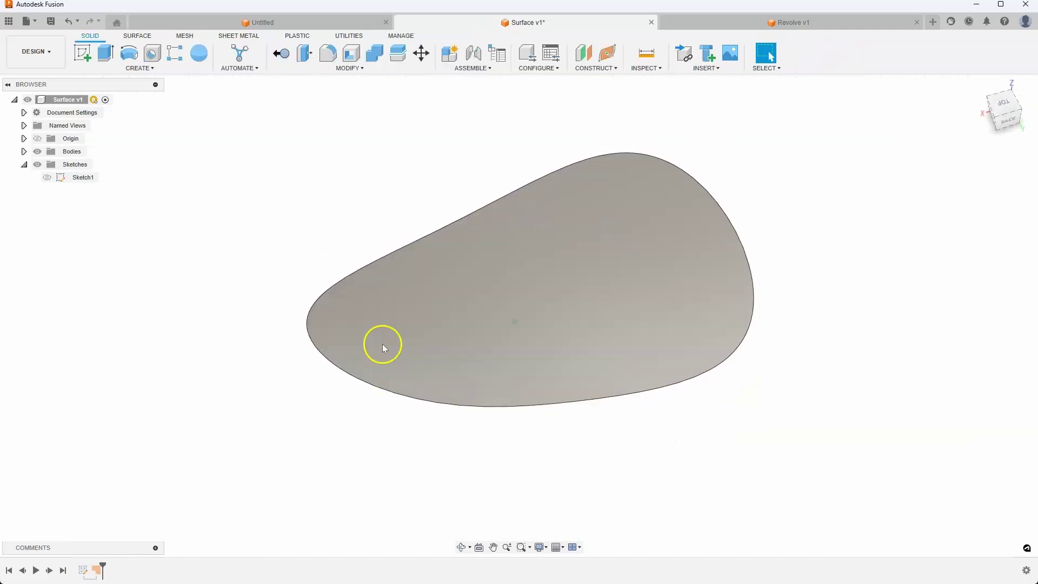
- Show Sketch1 over the surface and select the fit point on the spline's lower side
left_click(47, 177)
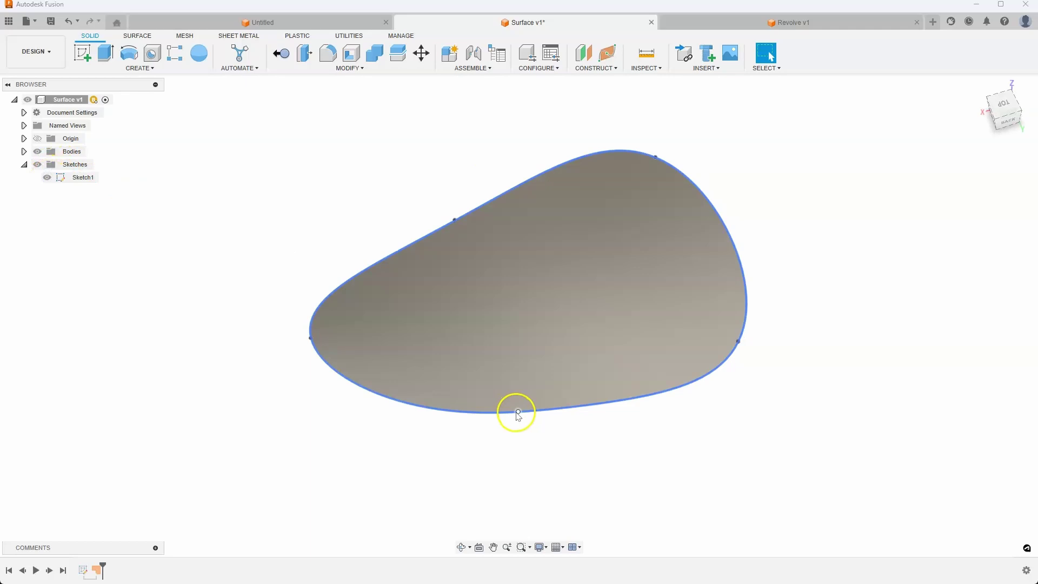
left_click(518, 413)
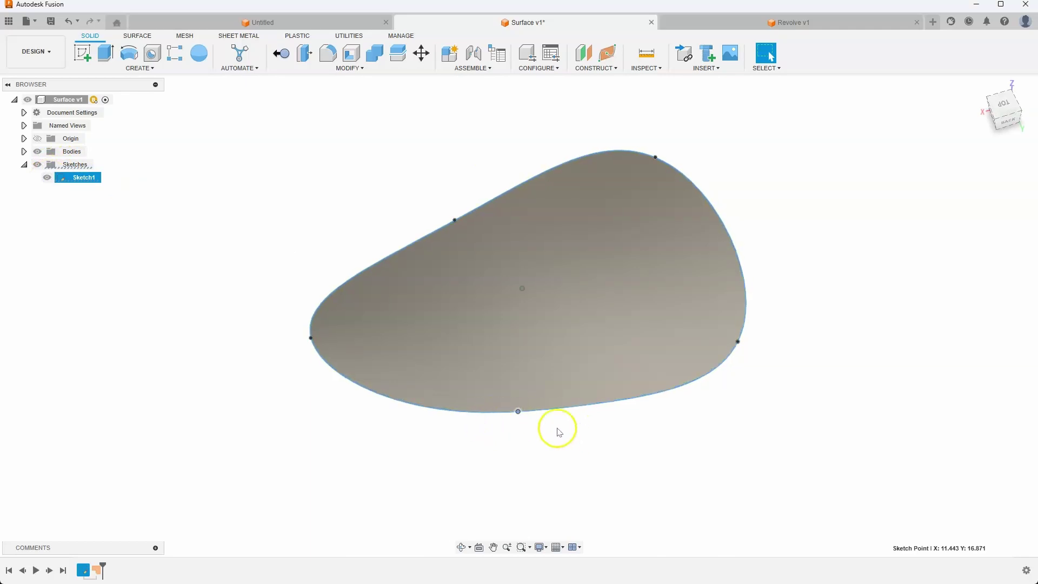
- Try to move the lower-side fit point directly in the model outside sketch editing, and undo the moves
middle_click_drag(559, 433, 485, 422, "shift")
left_click_drag(482, 417, 482, 361)
middle_click_drag(492, 386, 485, 380, "shift")
left_click_drag(485, 383, 498, 428)
middle_click_drag(497, 463, 730, 283, "shift")
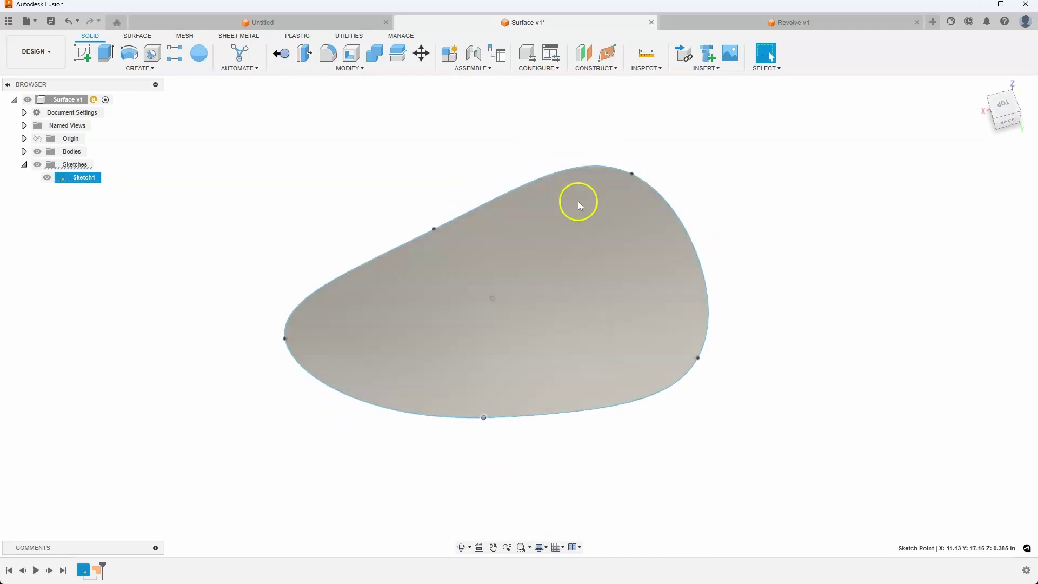
left_click(70, 22)
left_click(69, 22)
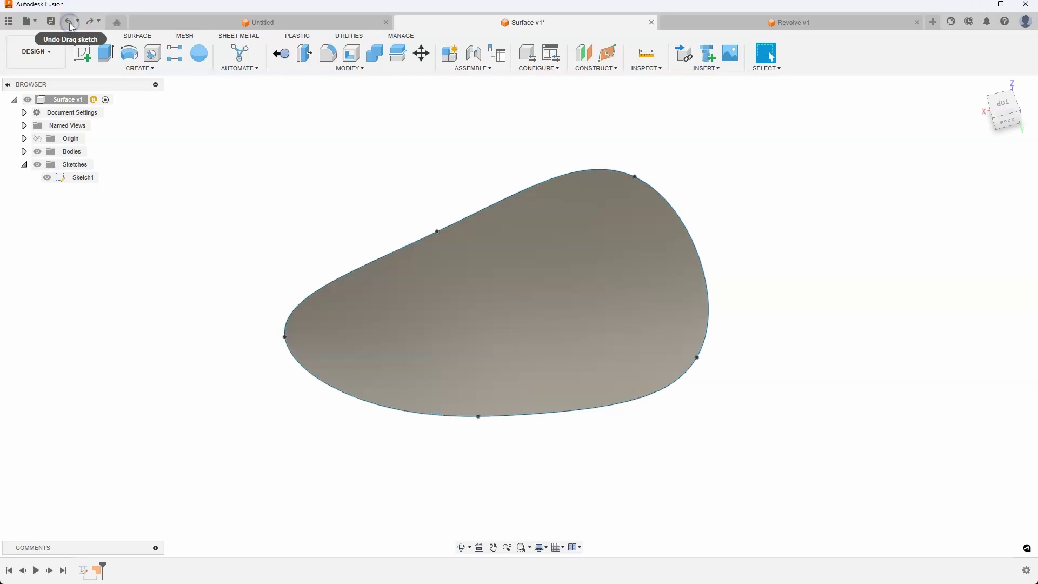
- Reopen Sketch1, reveal the tangent handle at the narrow tip, and draw a slanted line about 10 in long beside it
mouse_move(269, 148)
middle_mouse_down("shift")
mouse_move(325, 186)
mouse_move(339, 224)
middle_mouse_up("shift")
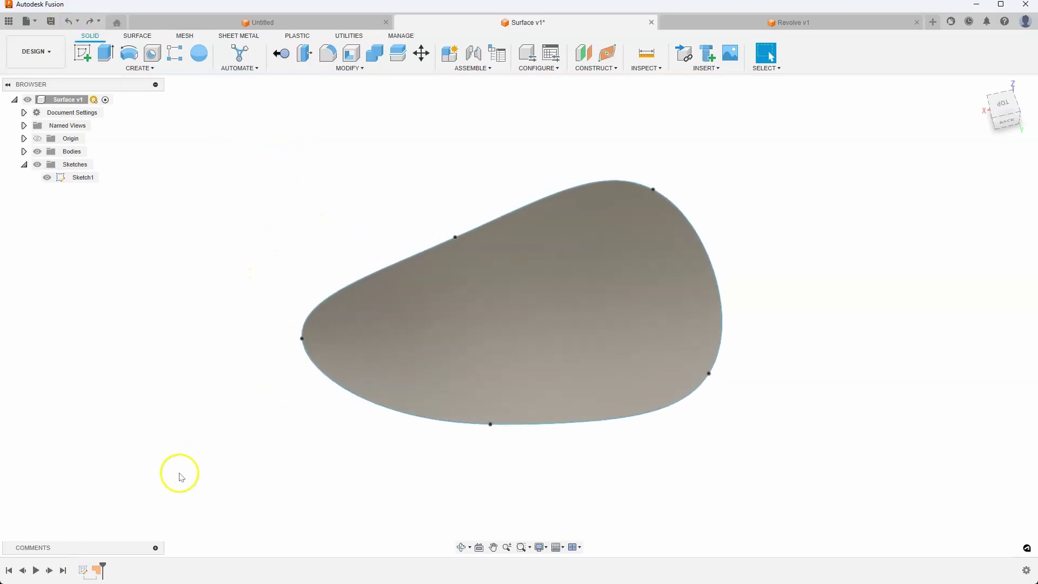
double_click(84, 571)
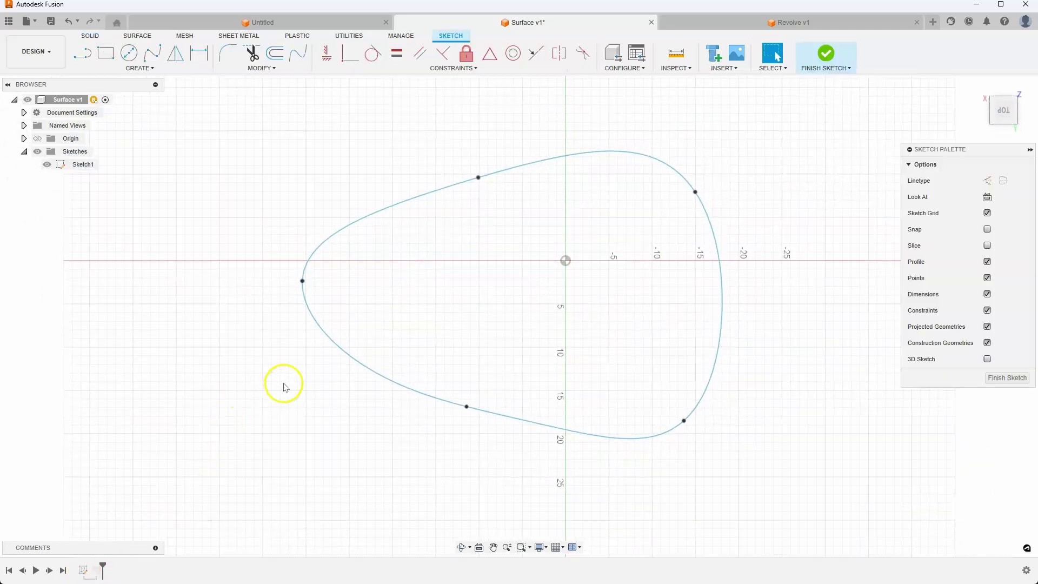
left_click(302, 282)
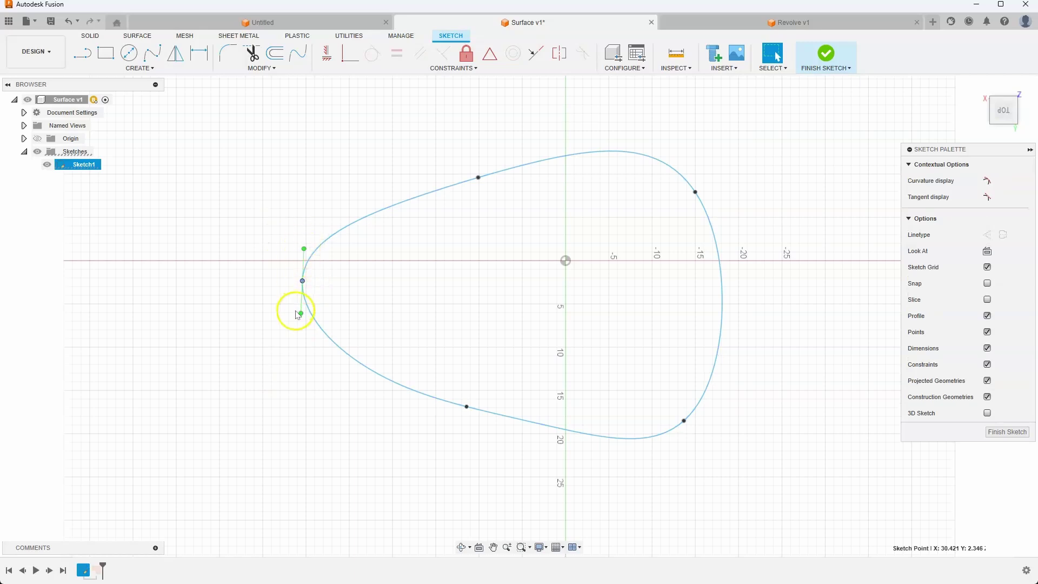
left_click(82, 52)
left_click(280, 215)
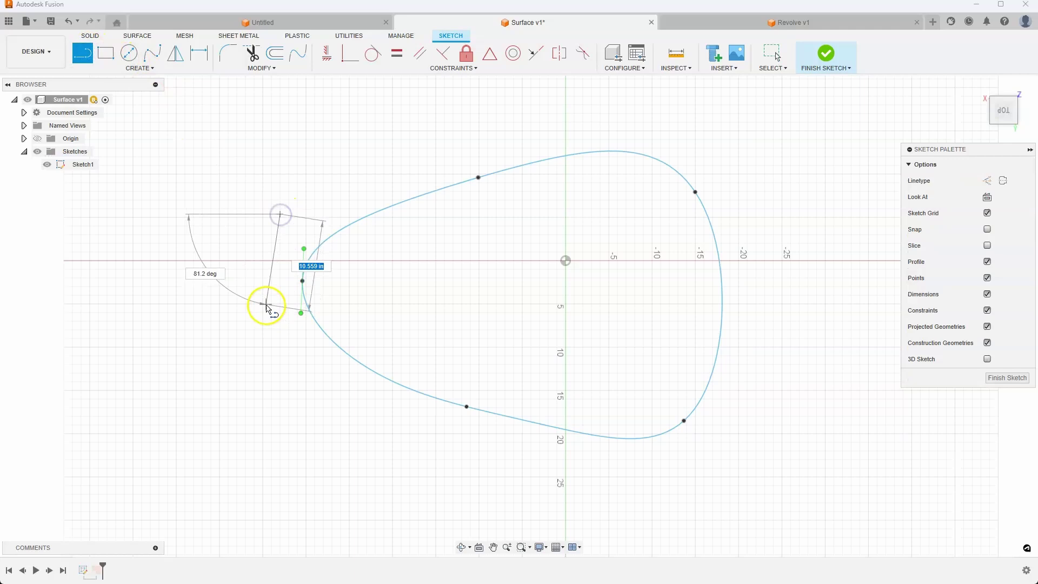
left_click(265, 301)
key("Escape")
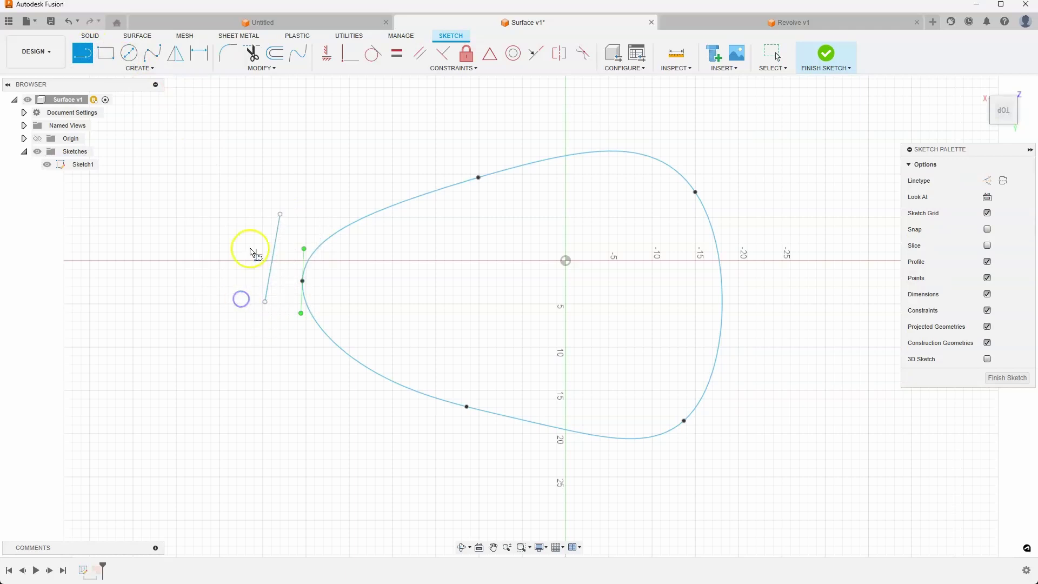
- Apply a collinear constraint between the tip's tangent handle and the slanted line
scroll(250, 251, "up", 5)
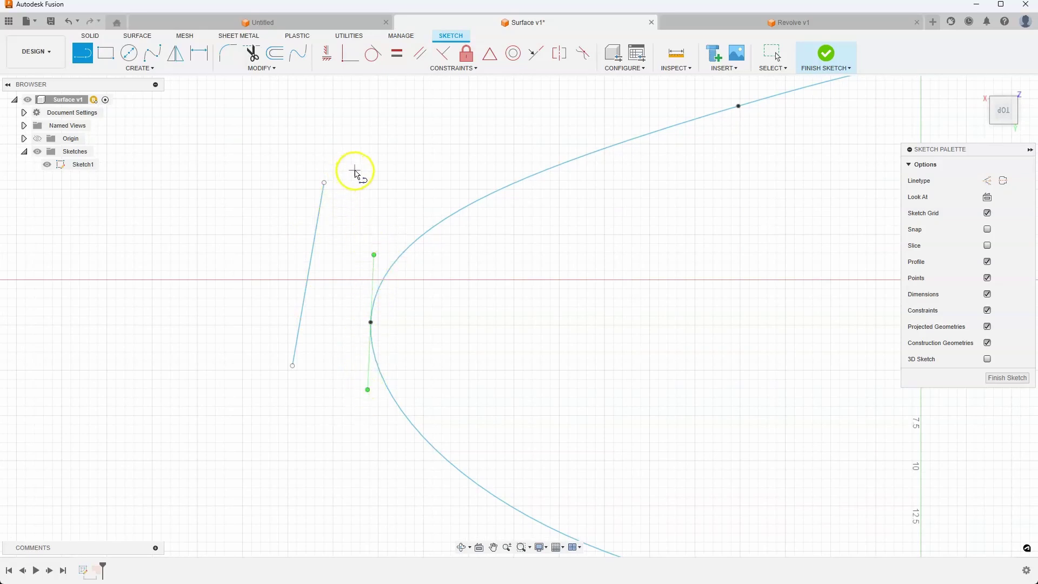
left_click(536, 53)
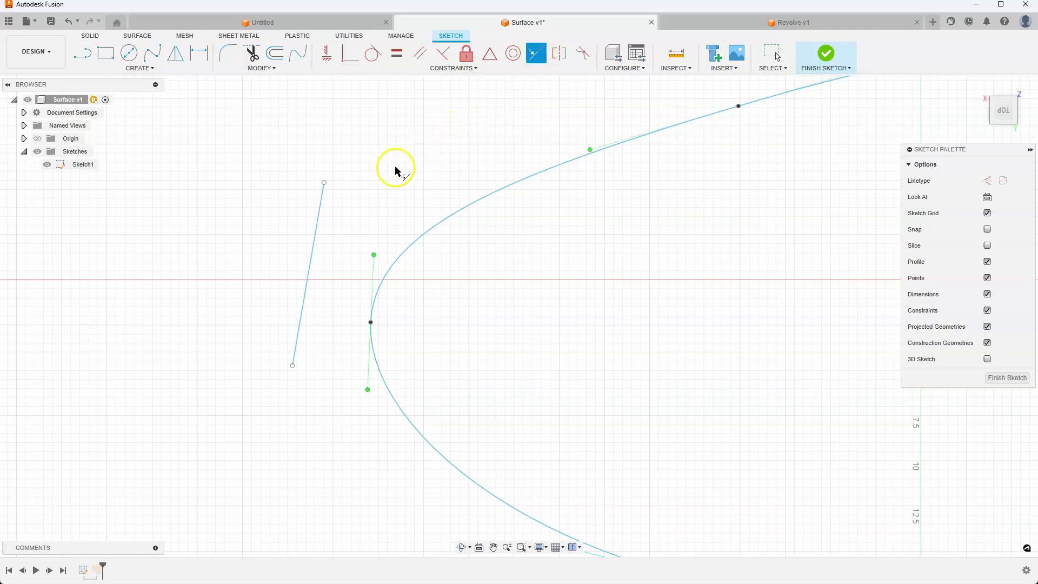
left_click(373, 274)
left_click(314, 242)
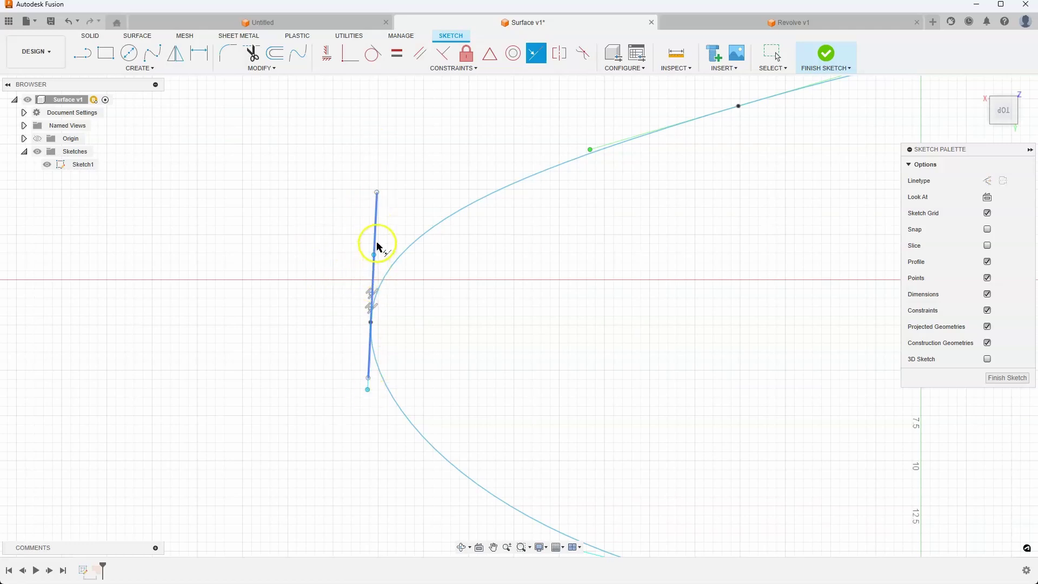
key("Escape")
- Slide the collinear line up past the tangent handle and shift it slightly sideways to reposition the spline tip
mouse_move(378, 227)
left_mouse_down()
mouse_move(385, 108)
mouse_move(373, 76)
mouse_move(369, 102)
mouse_move(398, 82)
mouse_move(394, 88)
left_mouse_up()
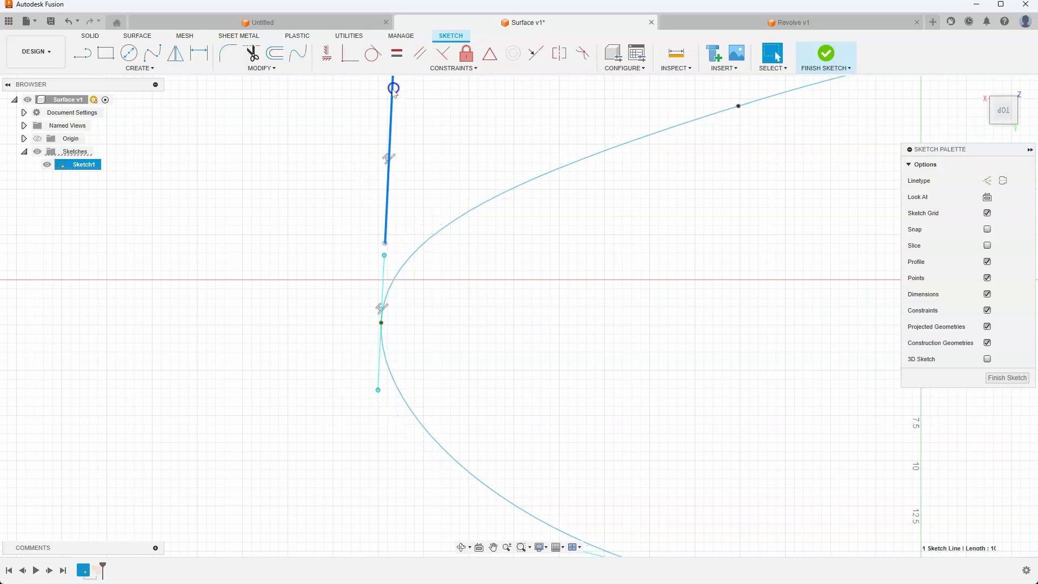
middle_click_drag(404, 115, 419, 161)
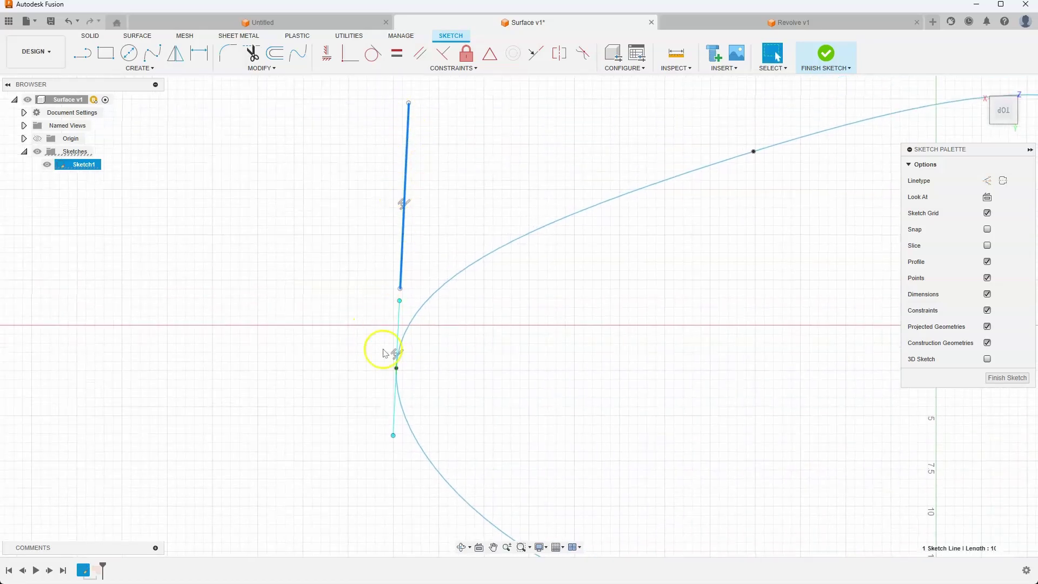
left_click_drag(406, 234, 402, 235)
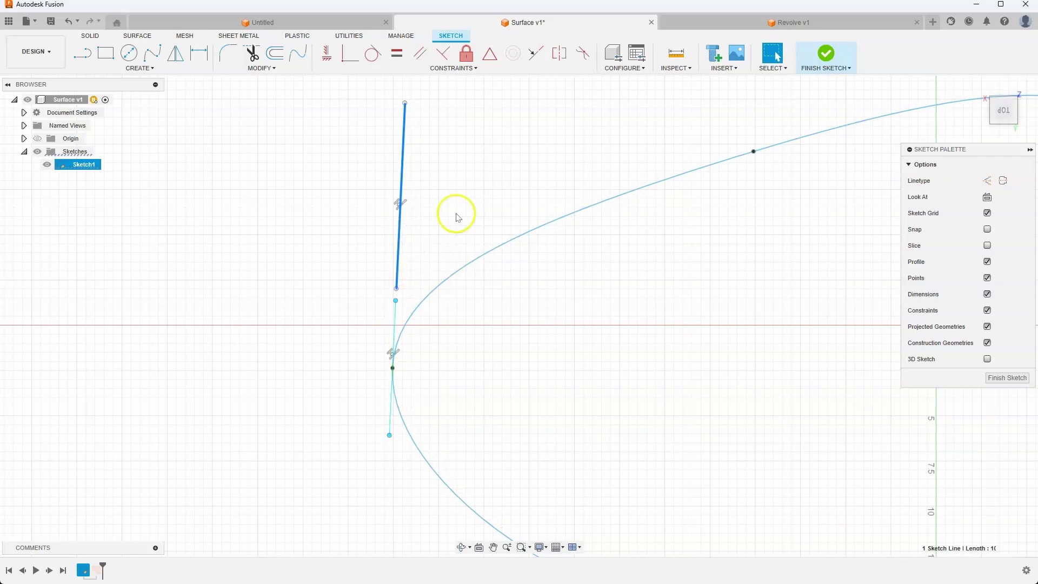
left_click(455, 154)
- Make both line endpoints coincident with the two ends of the tip's tangent handle, and finish the sketch
left_click(350, 54)
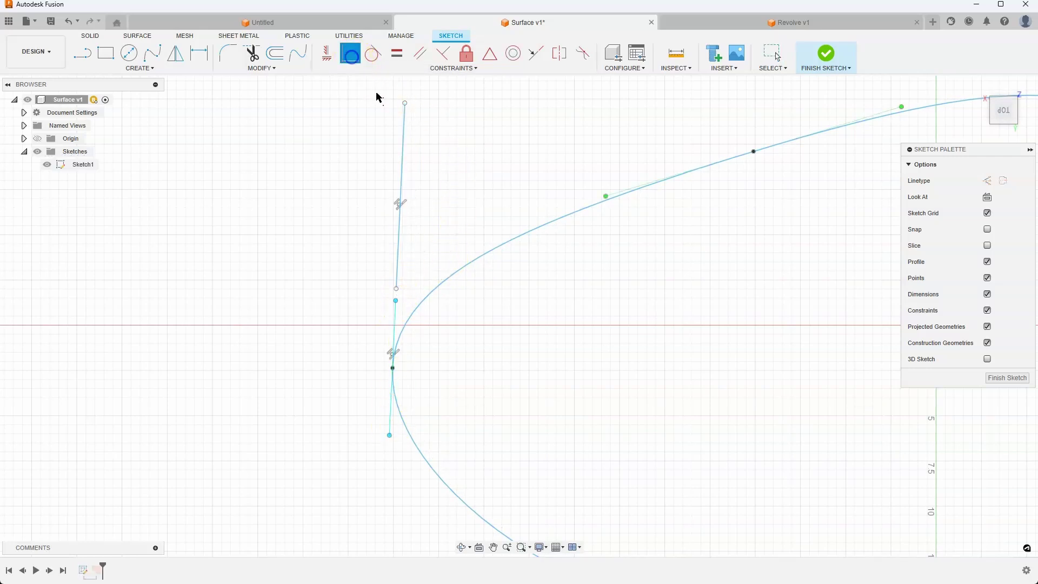
left_click(396, 291)
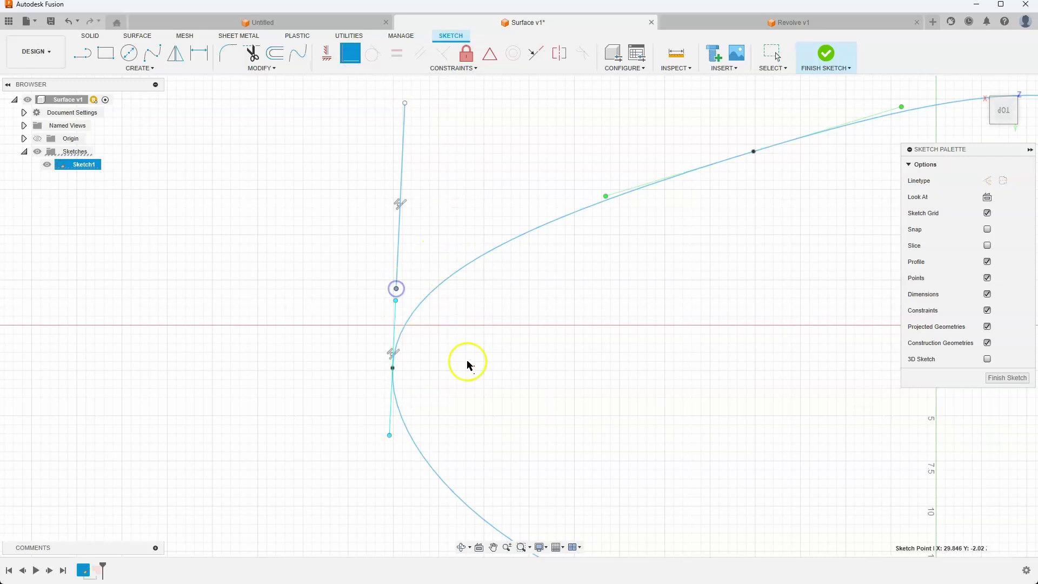
left_click(389, 436)
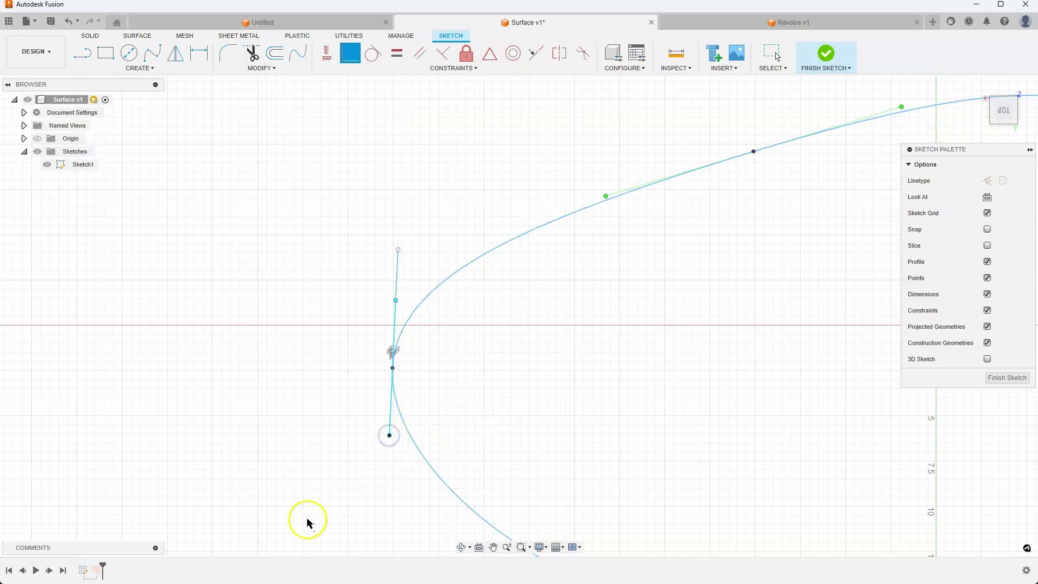
left_click(316, 500)
left_click_drag(401, 250, 399, 301)
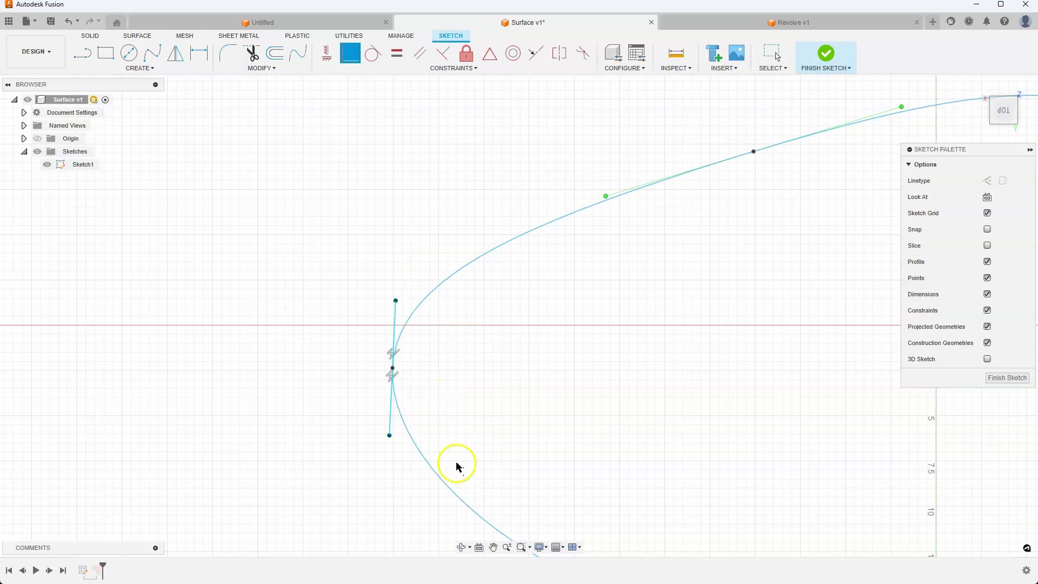
left_click(393, 397)
left_click(638, 134)
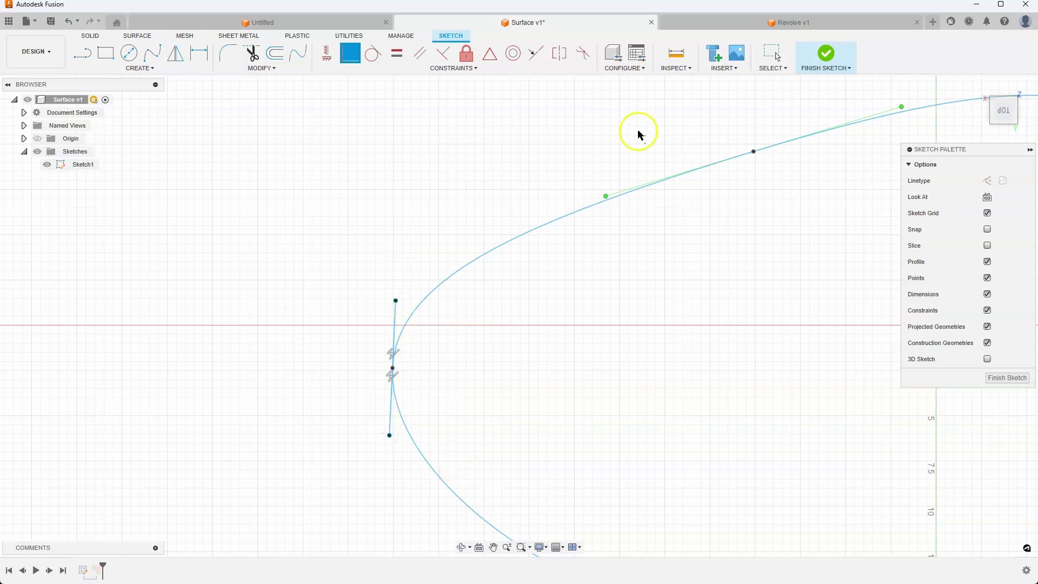
left_click(806, 70)
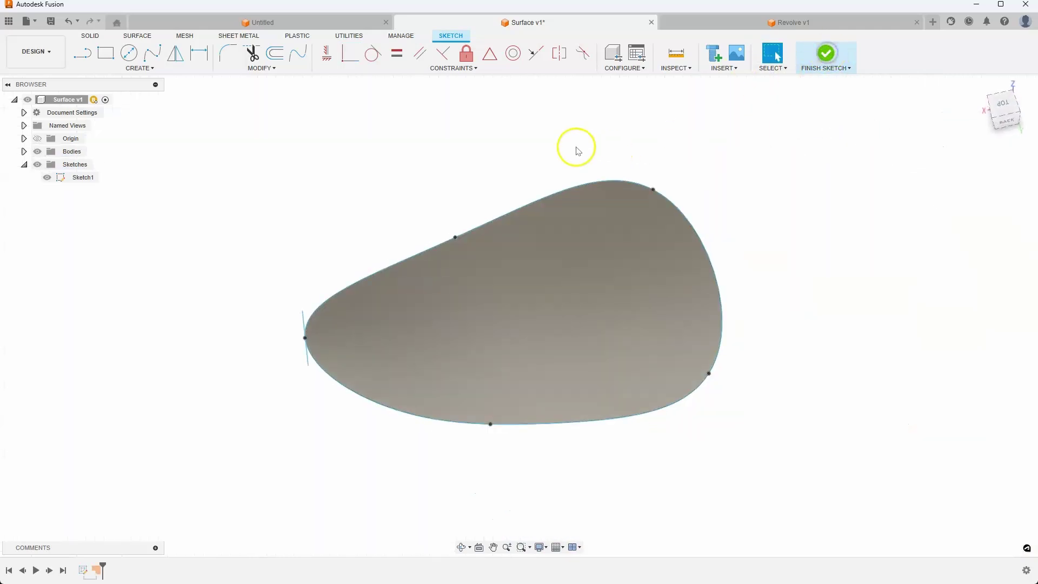
- Outside sketch editing, pull the lower endpoint of the tangent line in 3D to tilt the handle and reshape the surface's narrow tip
middle_click_drag(341, 217, 397, 238, "shift")
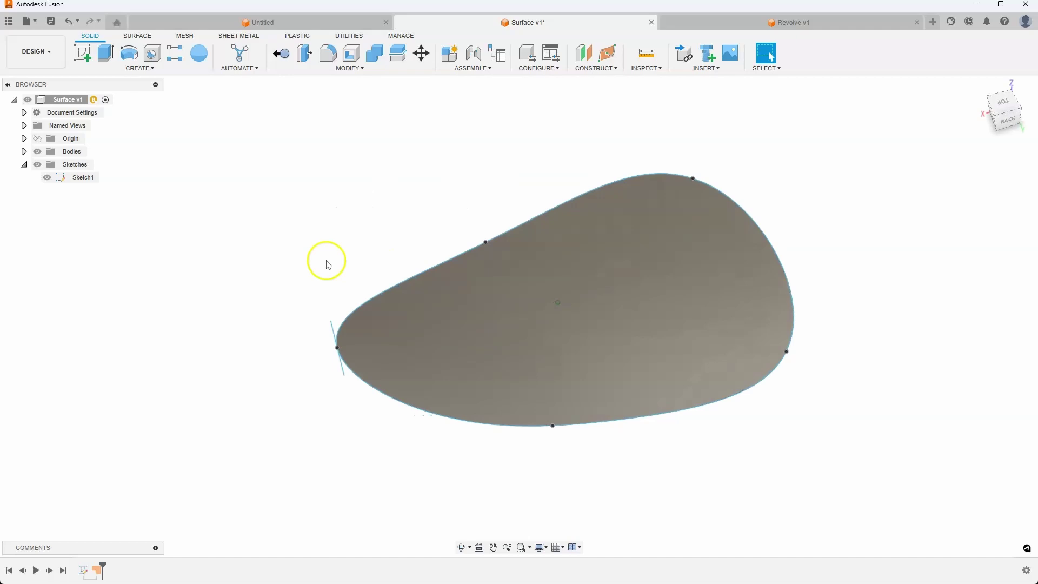
scroll(279, 280, "up", 1)
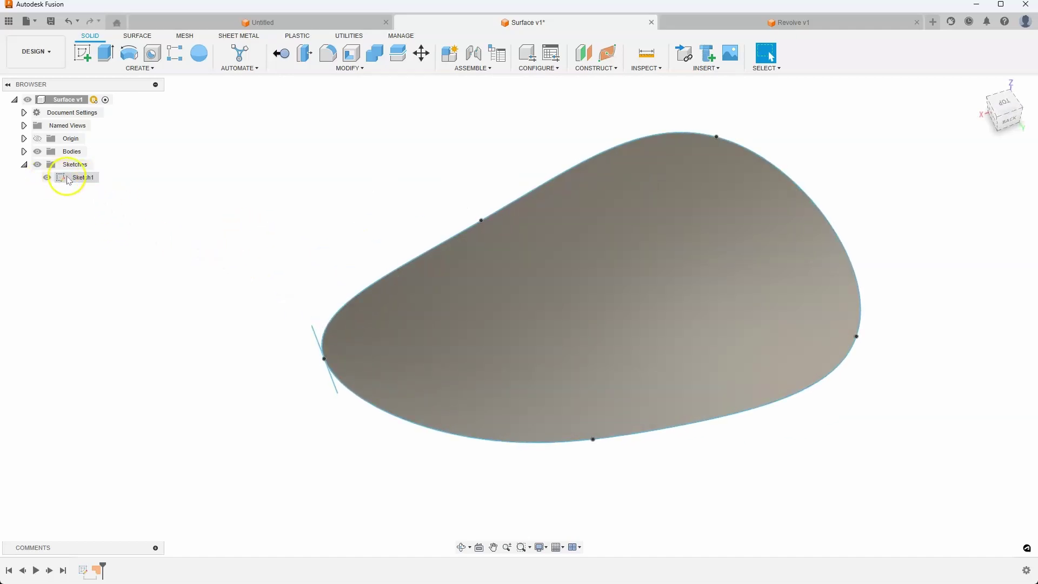
mouse_move(265, 295)
left_mouse_down("shift")
mouse_move(324, 329)
mouse_move(324, 351)
left_mouse_up("shift")
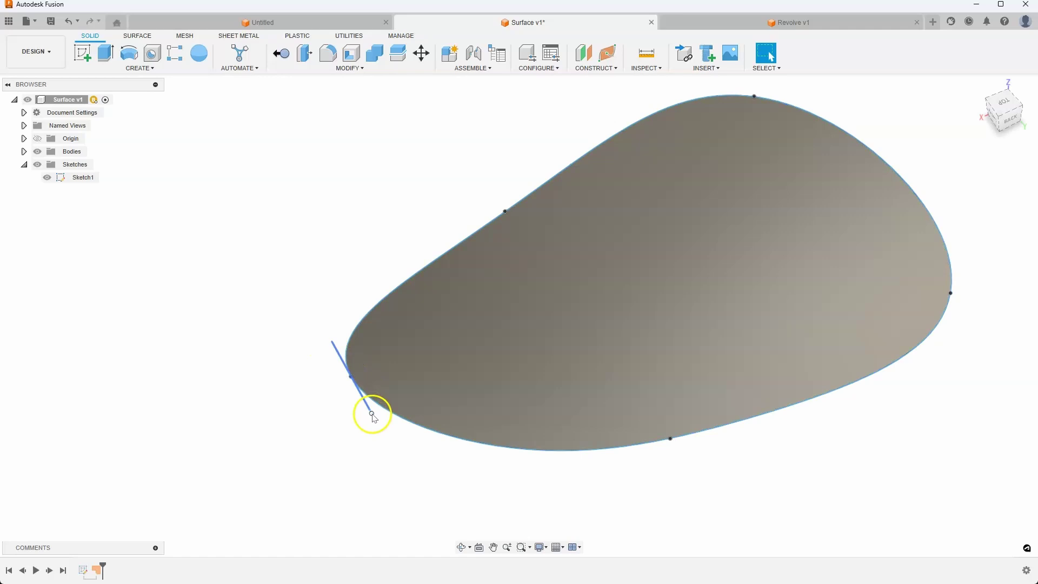
mouse_move(372, 415)
left_mouse_down()
mouse_move(390, 427)
mouse_move(395, 398)
mouse_move(405, 419)
mouse_move(398, 410)
mouse_move(378, 419)
mouse_move(401, 410)
mouse_move(394, 400)
left_mouse_up()
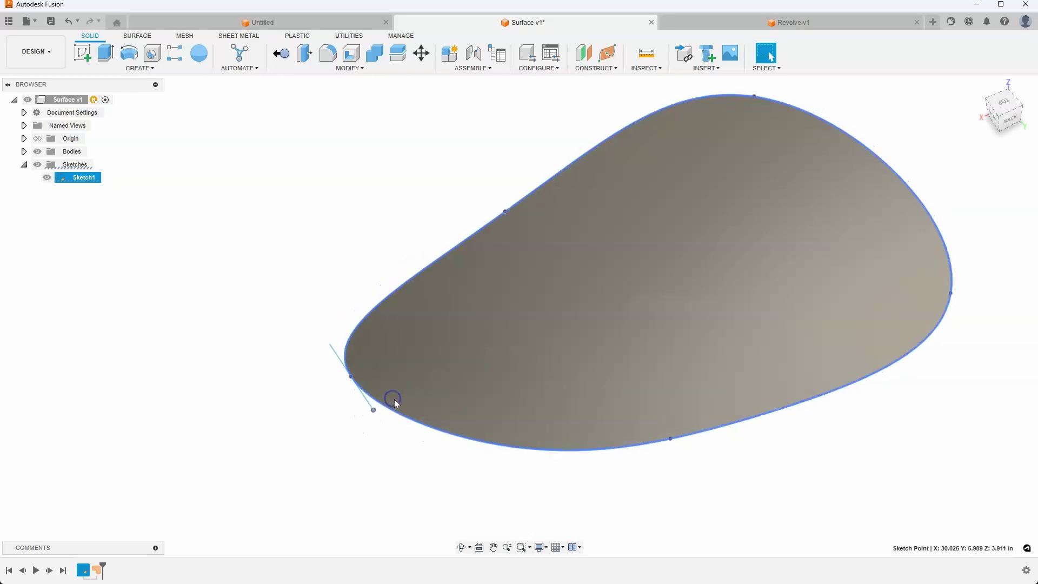
mouse_move(421, 436)
middle_mouse_down("shift")
mouse_move(423, 415)
mouse_move(533, 431)
mouse_move(487, 480)
middle_mouse_up("shift")
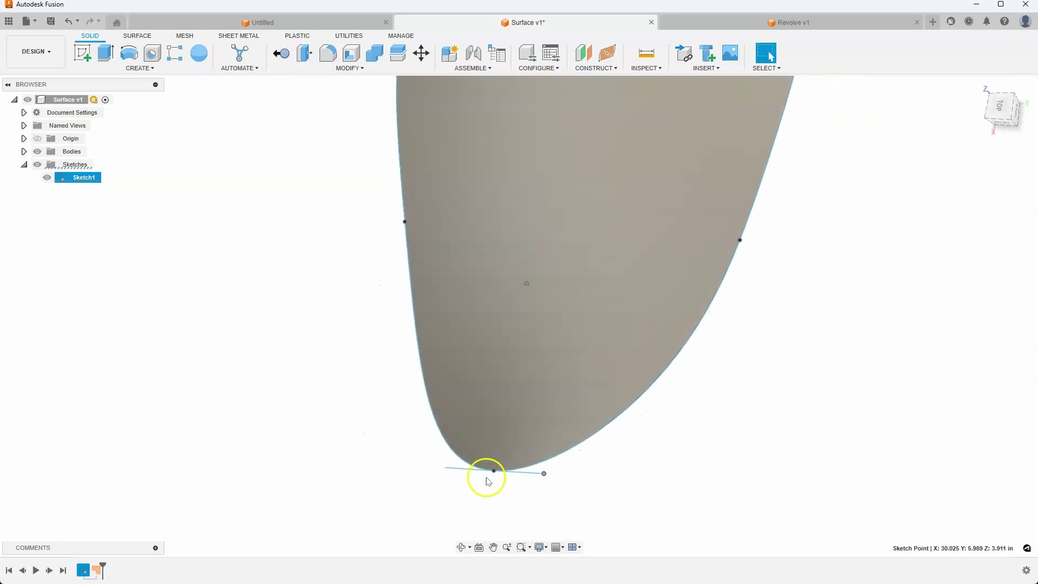
mouse_move(493, 473)
left_mouse_down()
mouse_move(574, 483)
mouse_move(586, 473)
mouse_move(573, 453)
left_mouse_up()
left_click(555, 479)
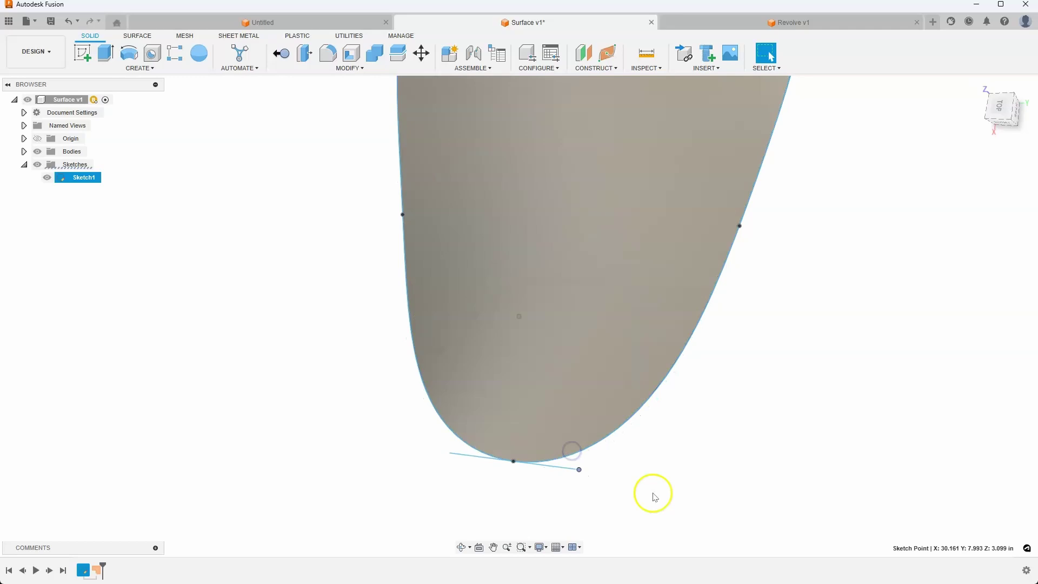
scroll(670, 476, "down", 4)
left_click(704, 431)
mouse_move(697, 419)
middle_mouse_down("shift")
mouse_move(556, 318)
mouse_move(378, 376)
mouse_move(481, 414)
mouse_move(440, 445)
mouse_move(472, 241)
mouse_move(430, 271)
mouse_move(539, 231)
middle_mouse_up("shift")
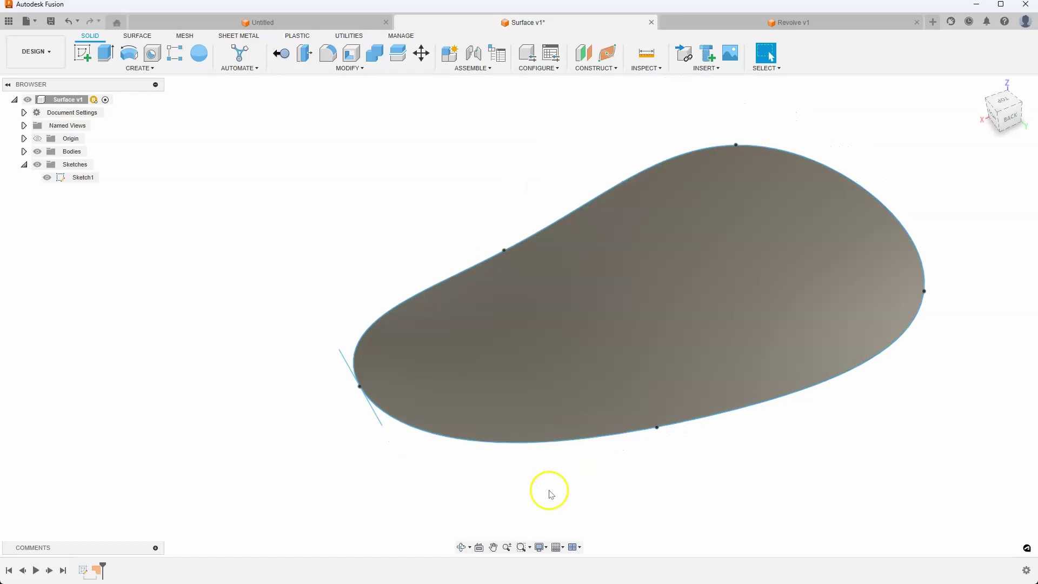
mouse_move(549, 493)
middle_mouse_down("shift")
mouse_move(531, 440)
mouse_move(616, 351)
mouse_move(488, 290)
middle_mouse_up("shift")
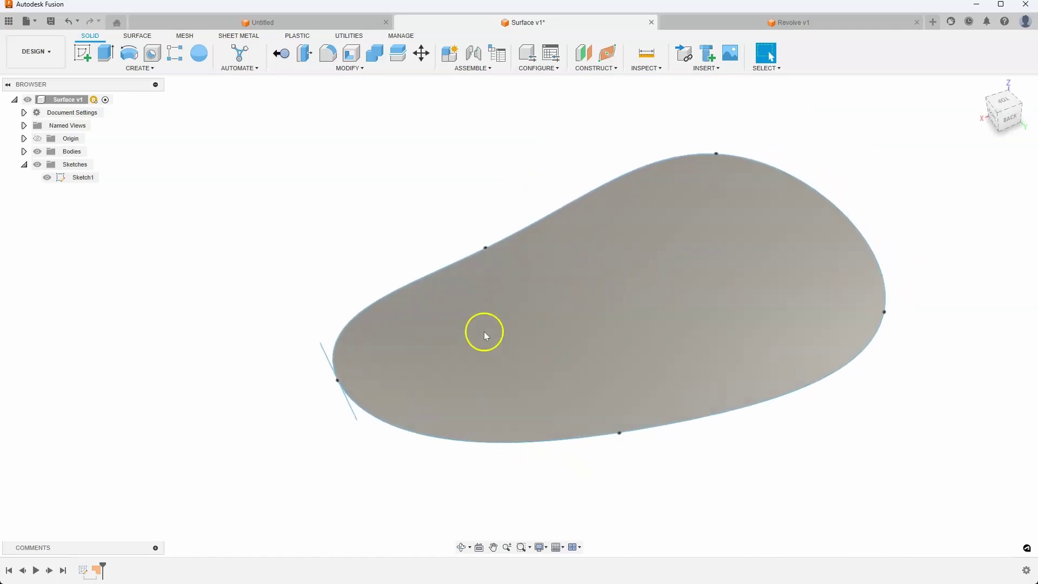
- Reopen the surface's boundary sketch and draw two short slanted lines outside the spline, near the upper and lower fit points beside the narrow tip
double_click(90, 569)
middle_click_drag(336, 364, 367, 198)
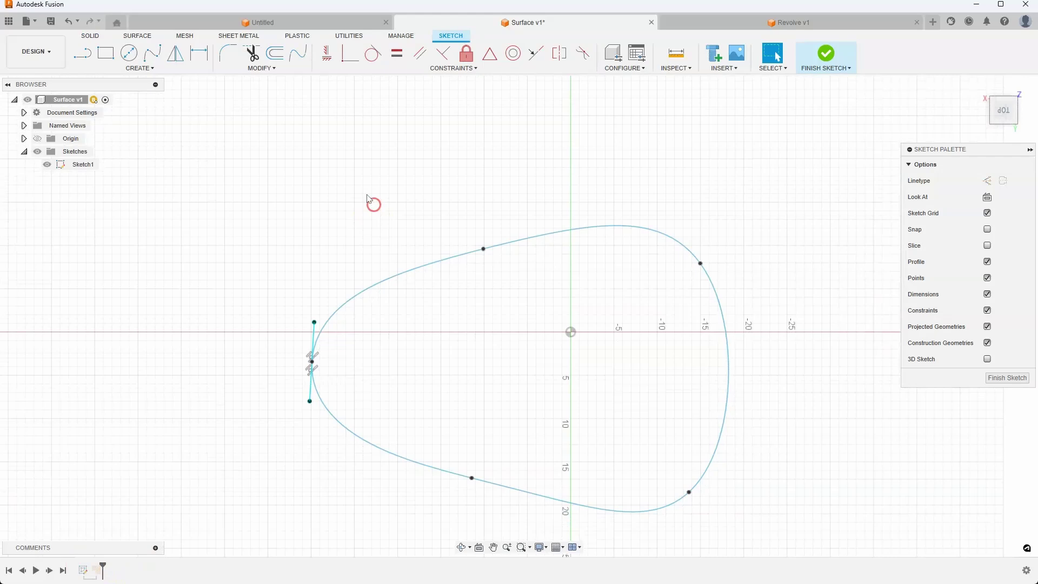
key("l")
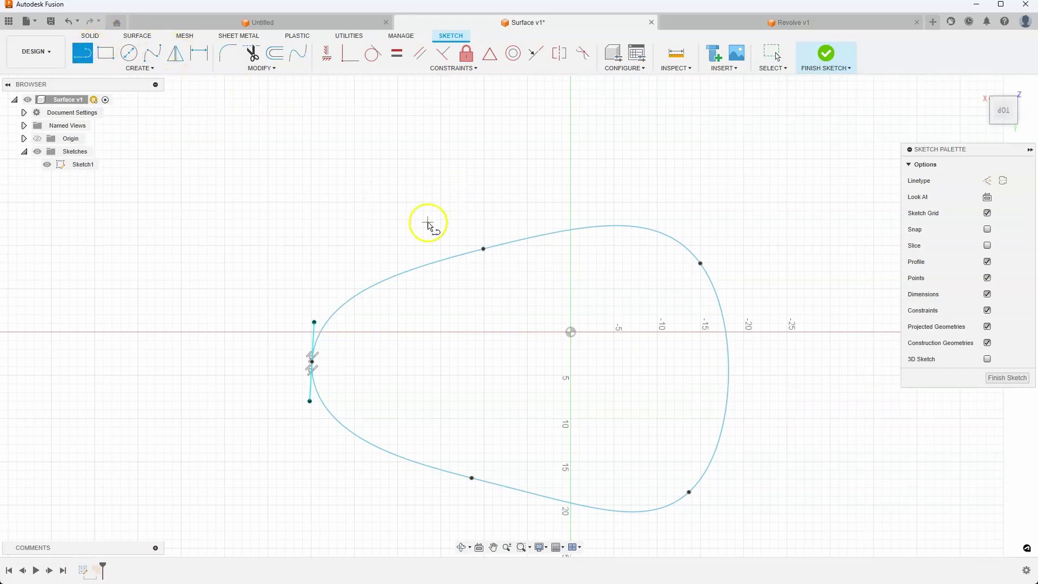
left_click(427, 222)
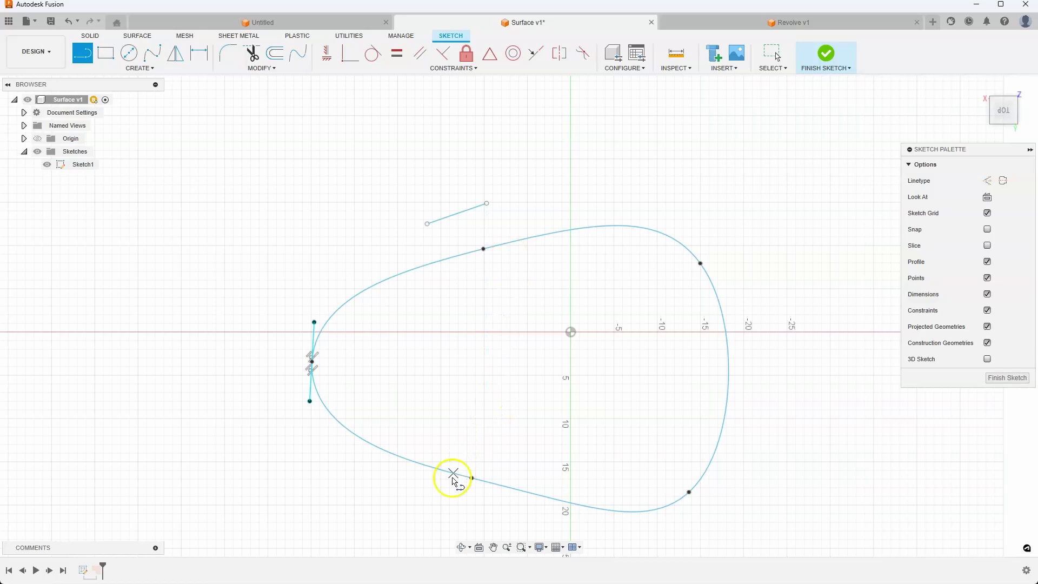
left_click(446, 493)
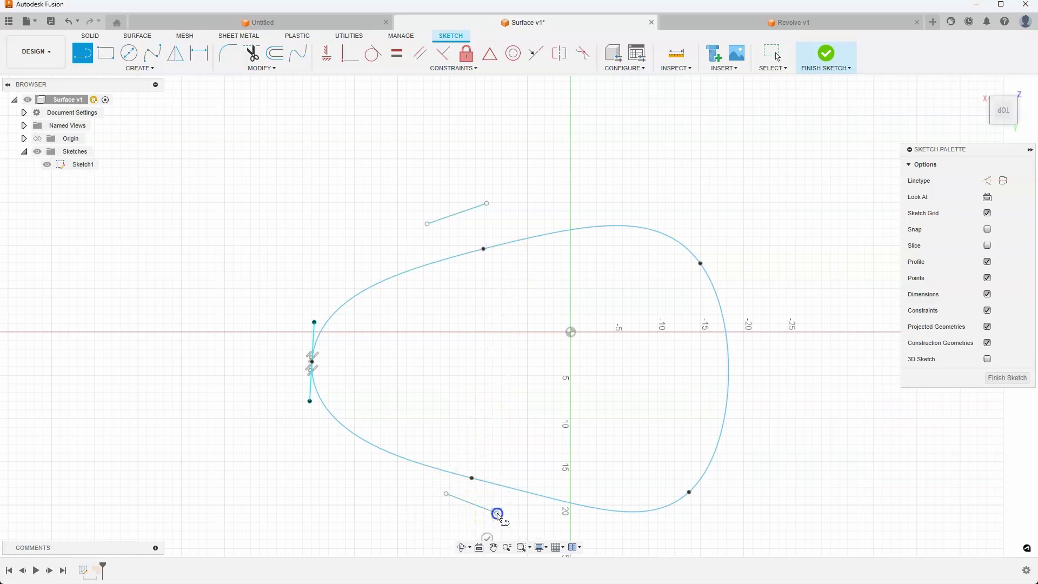
left_click(498, 513)
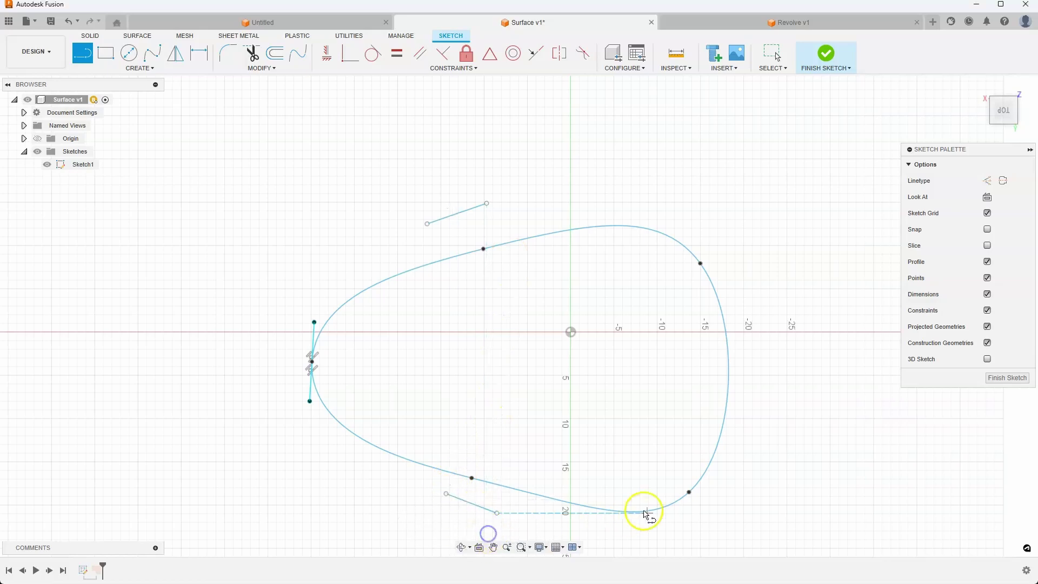
- Draw two more slanted lines outside the spline's wide end, one beside each of its two fit points
left_click(706, 525)
left_click(740, 476)
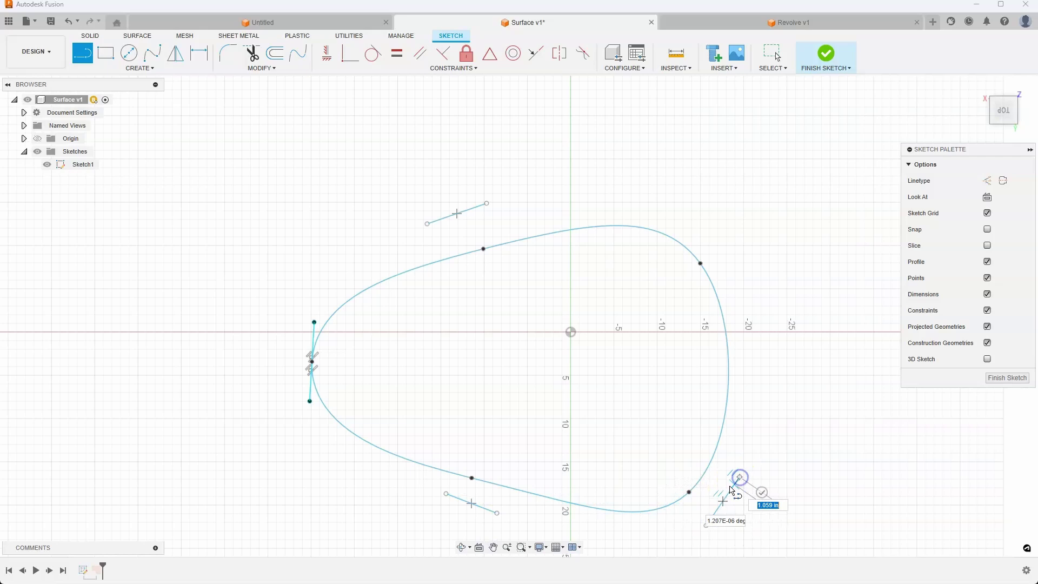
double_click(739, 477)
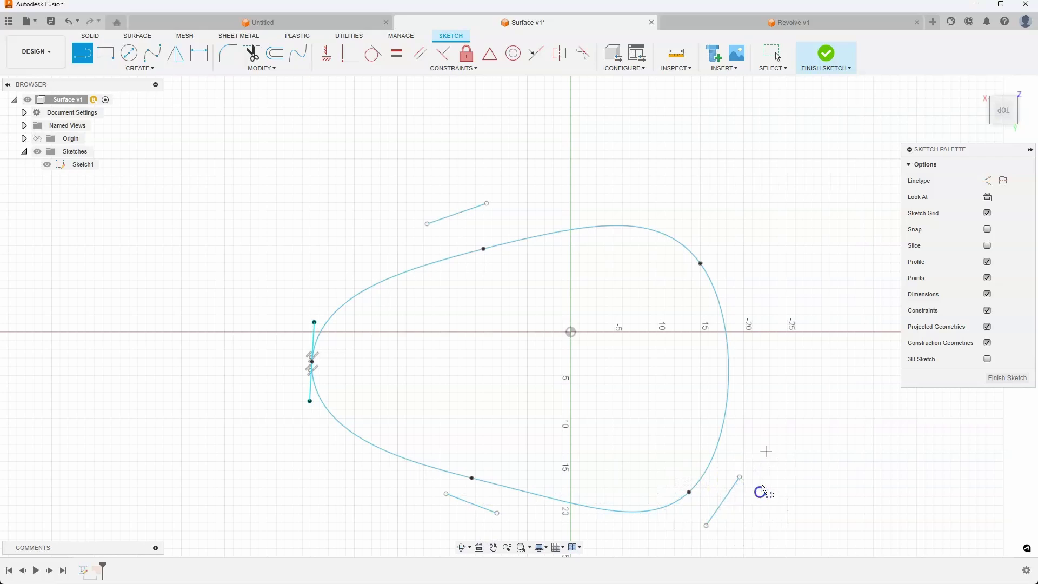
left_click(706, 220)
left_click(761, 298)
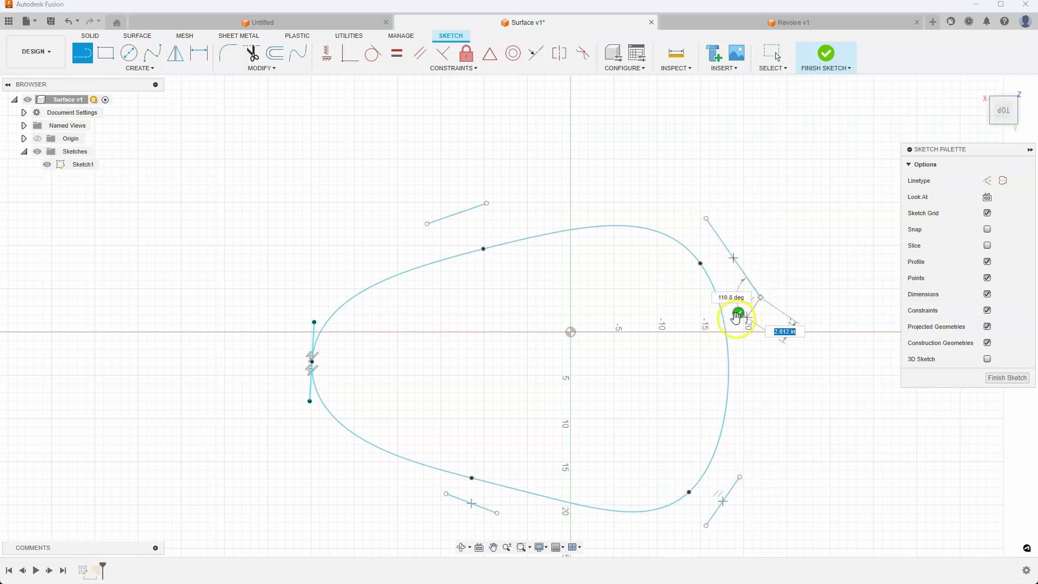
left_click(738, 313)
key("Escape")
- Make the tangent handle of the upper fit point nearest the narrow tip collinear with the slanted line above it
left_click(489, 248)
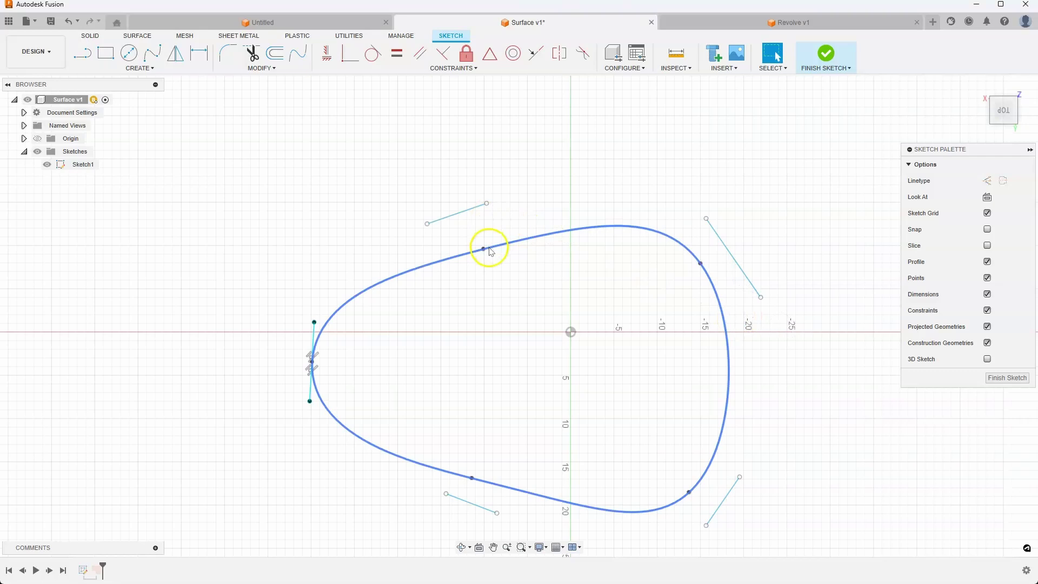
left_click(484, 249)
scroll(484, 238, "up", 5)
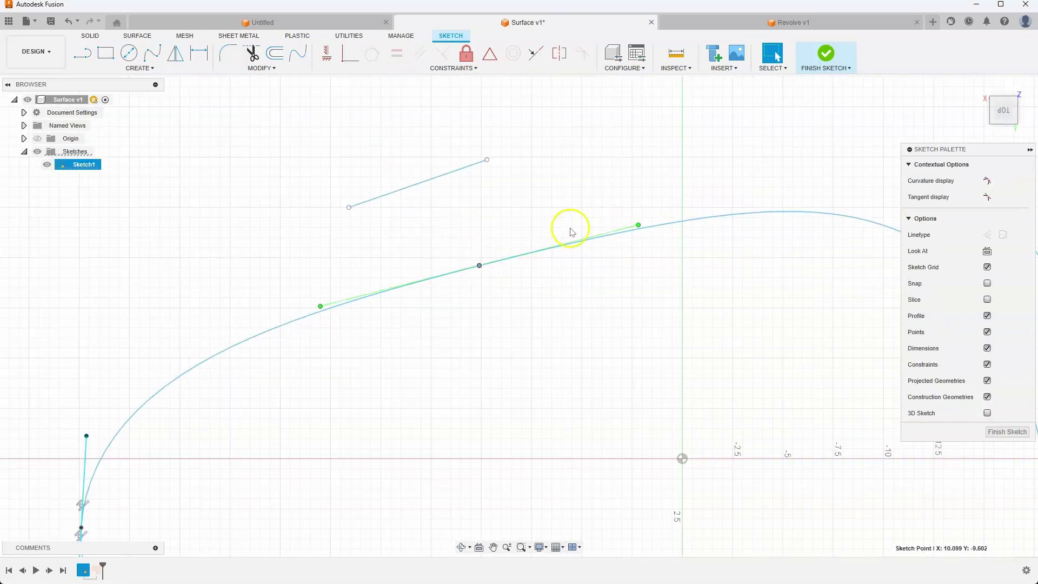
left_click(611, 231)
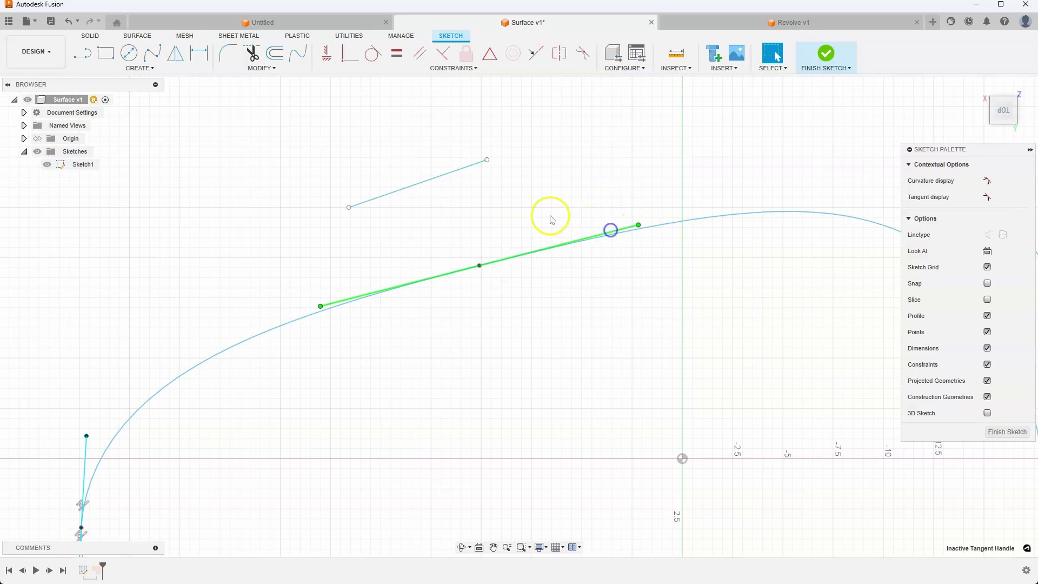
left_click(535, 52)
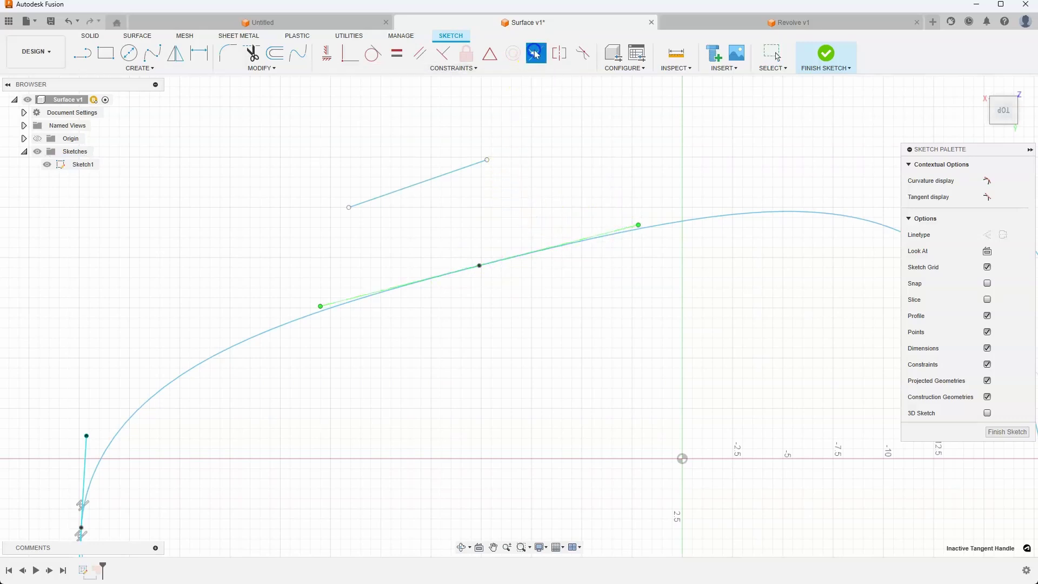
left_click(465, 169)
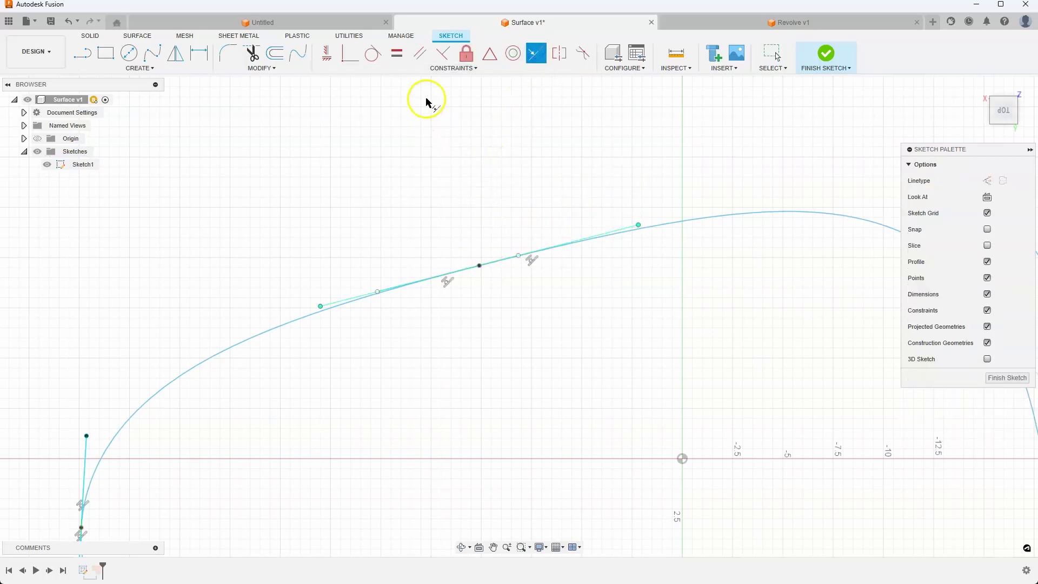
- Make both endpoints of the upper collinear line coincident with the two ends of its fit point's tangent handle
left_click(356, 57)
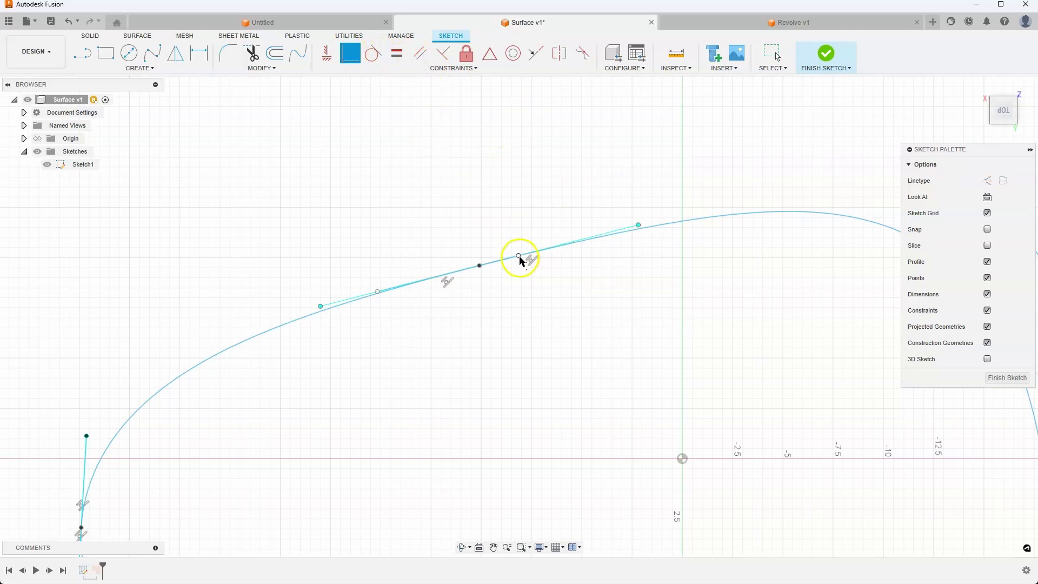
left_click(638, 225)
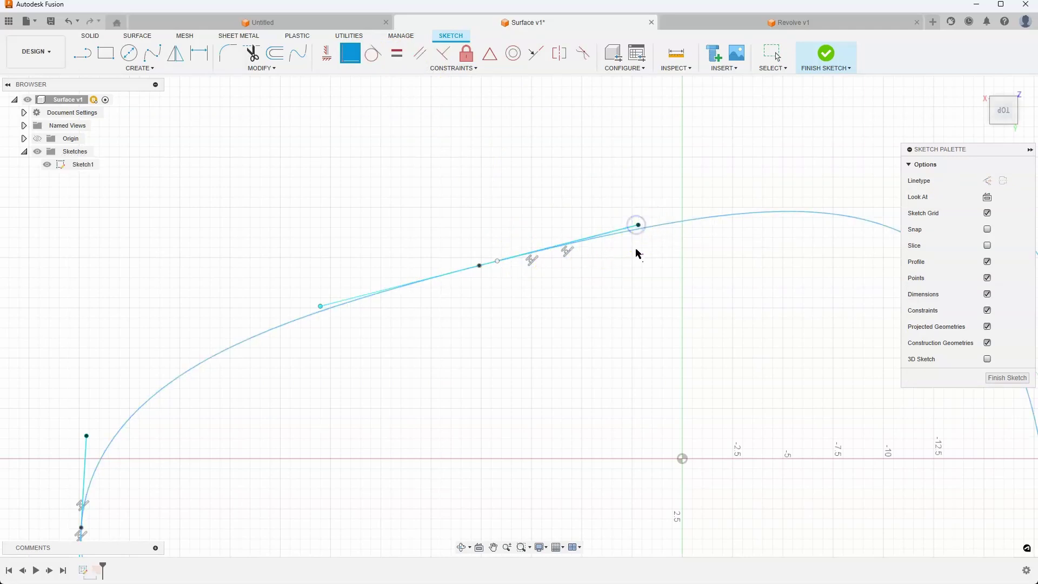
left_click(498, 261)
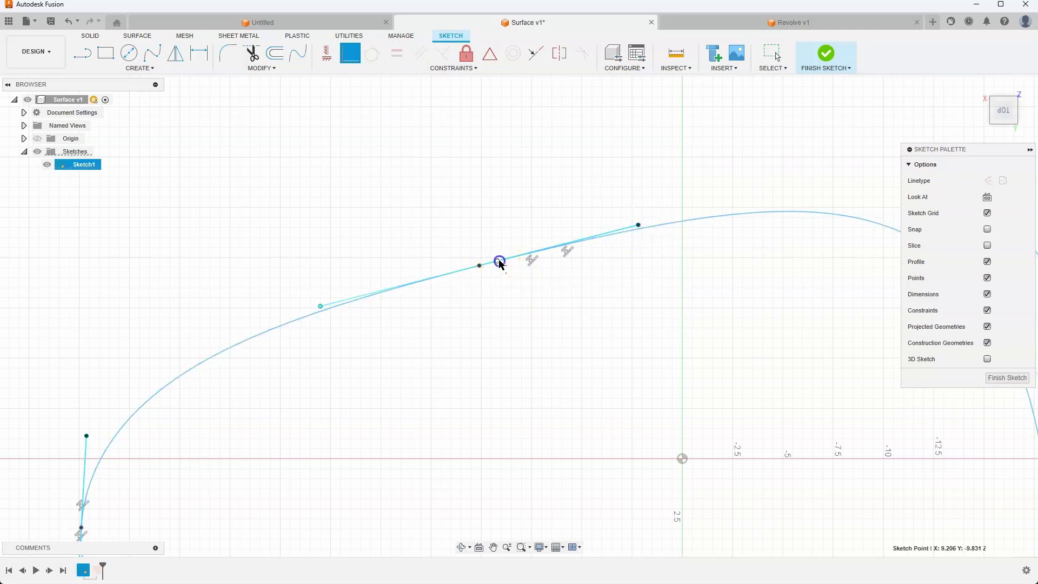
left_click(322, 307)
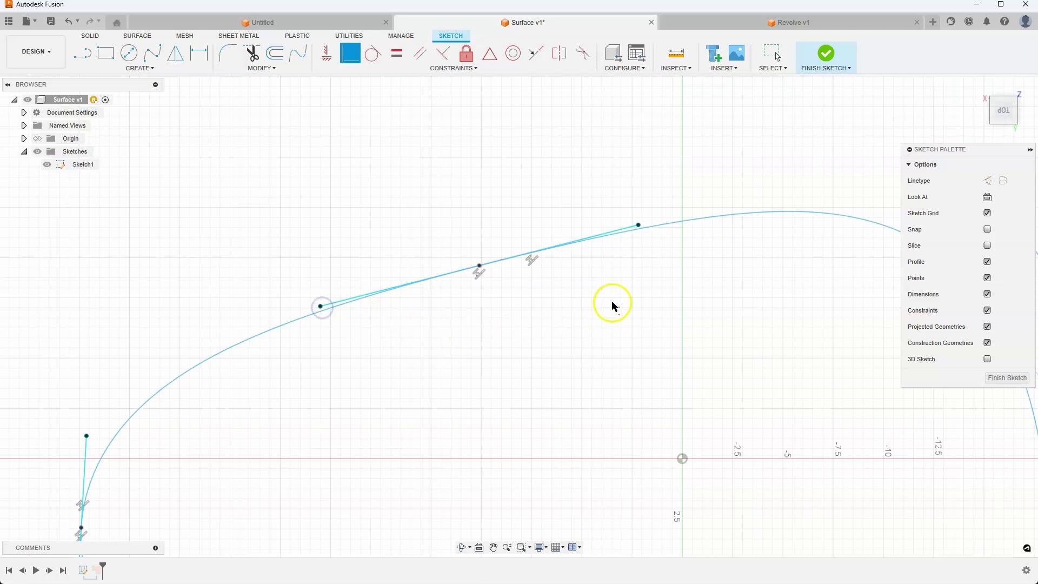
- Try to make the upper endpoint of the wide end's lower line coincident with the nearby tangent handle end without a collinear constraint
scroll(593, 274, "down", 2)
scroll(586, 281, "down", 2)
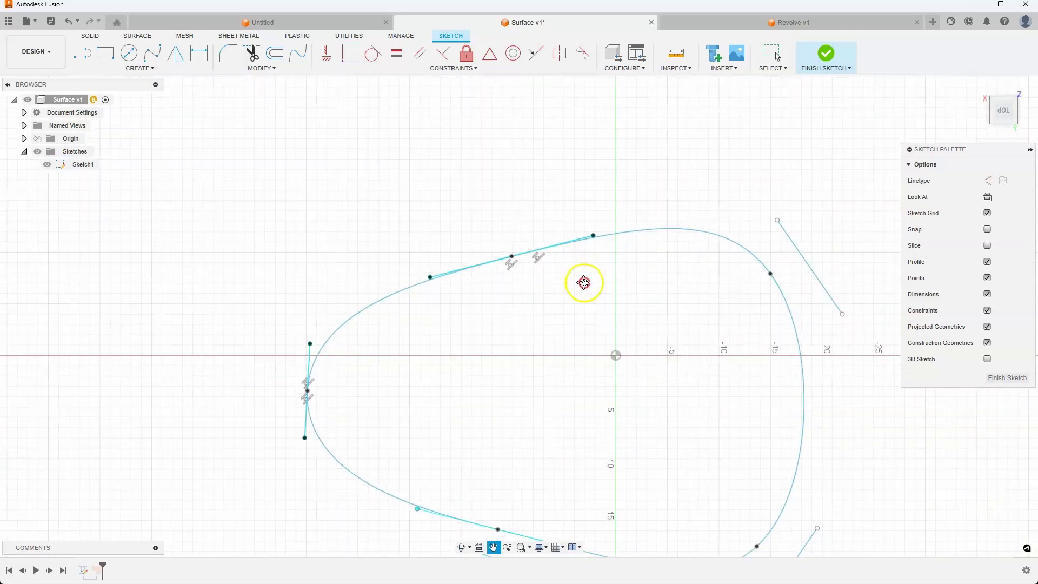
middle_click_drag(608, 349, 578, 312)
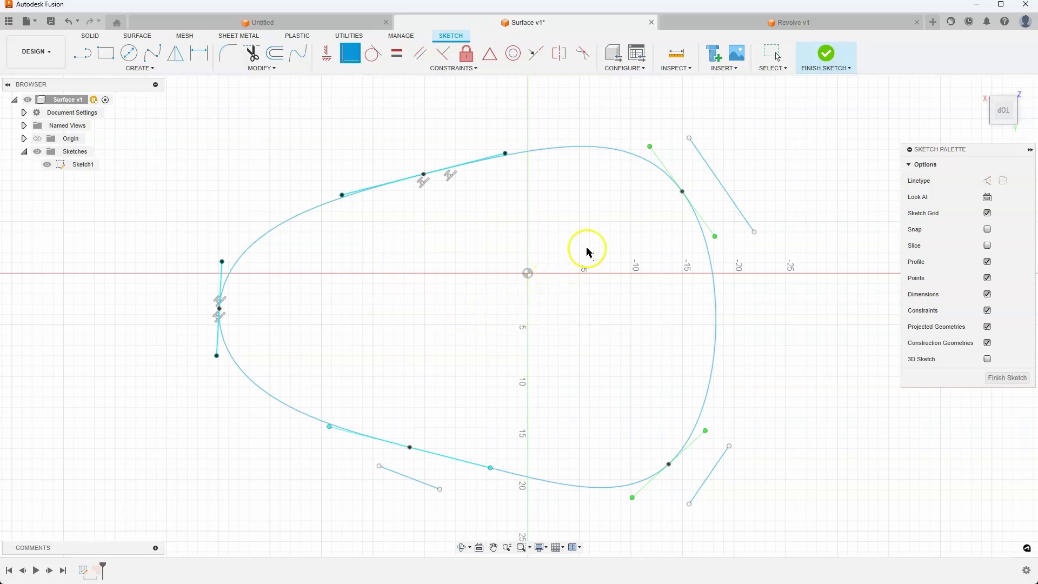
middle_click_drag(614, 206, 557, 220)
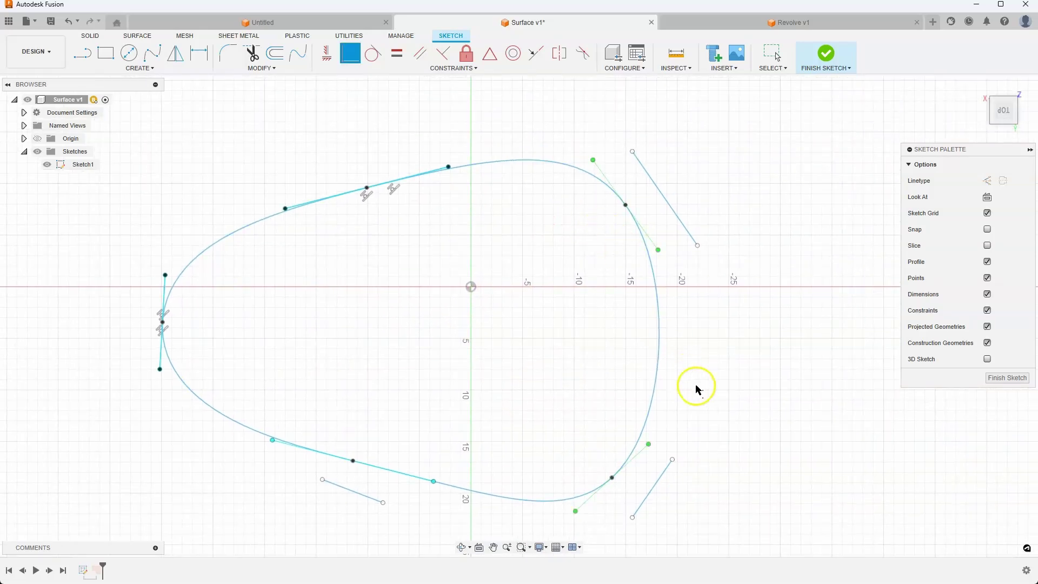
middle_click_drag(697, 389, 707, 300)
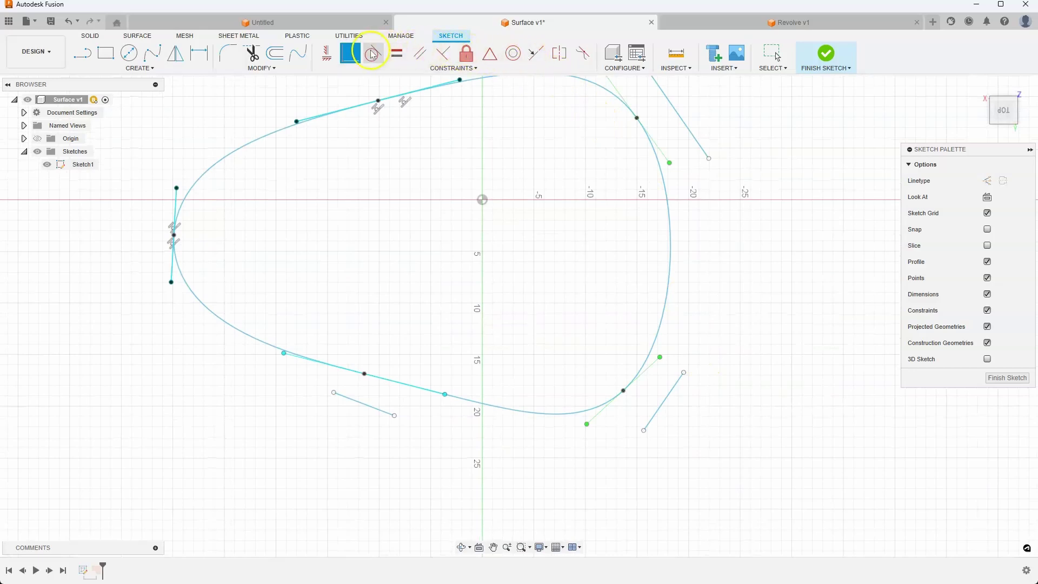
scroll(662, 385, "up", 3)
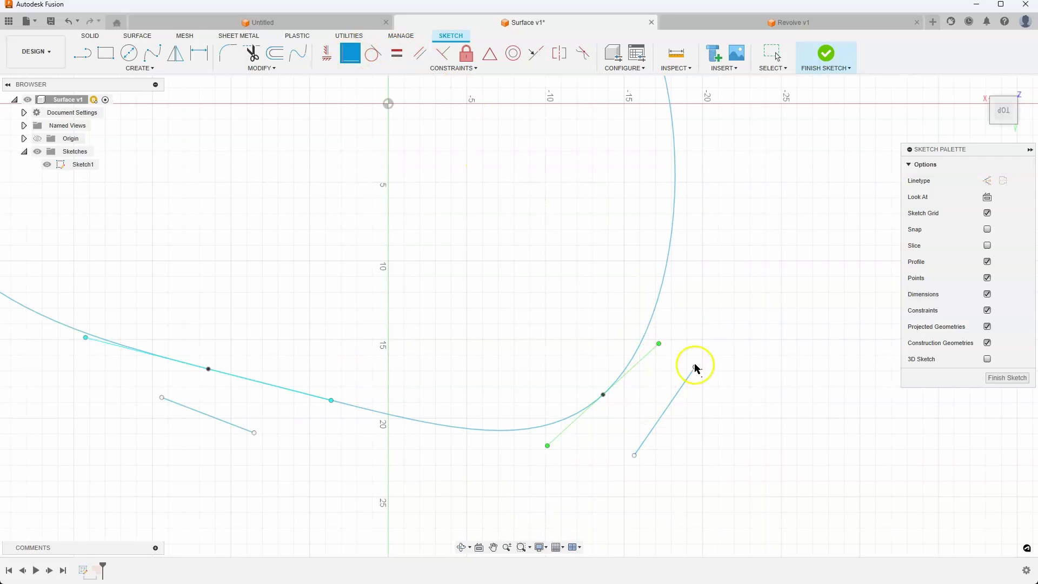
left_click(673, 363)
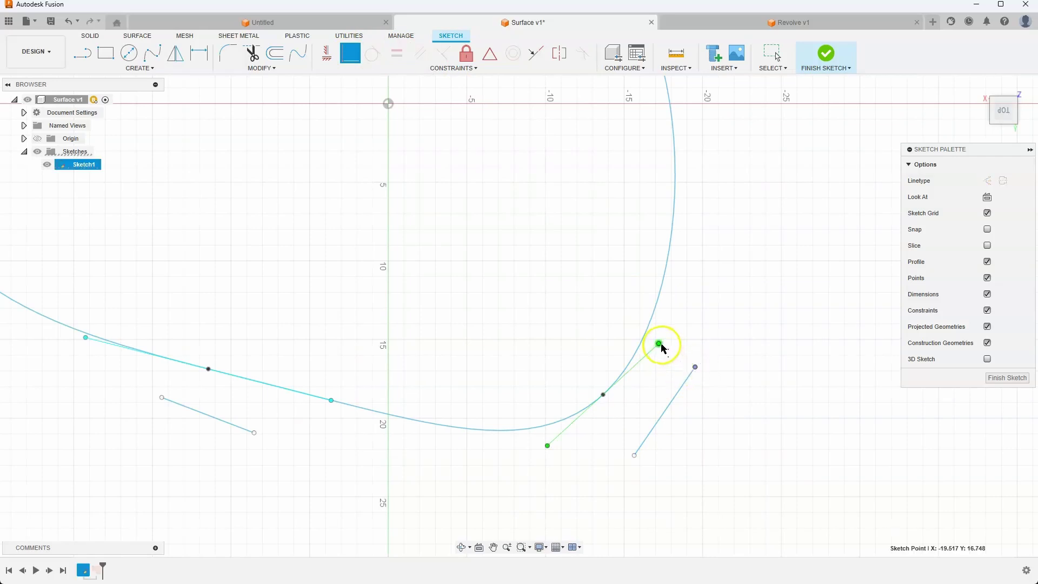
left_click(659, 344)
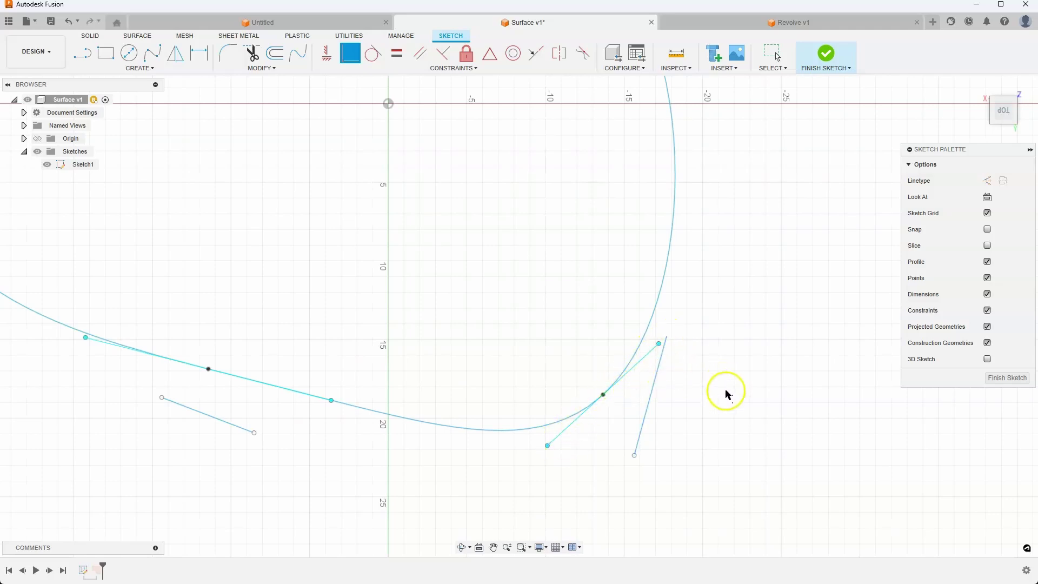
key("Escape")
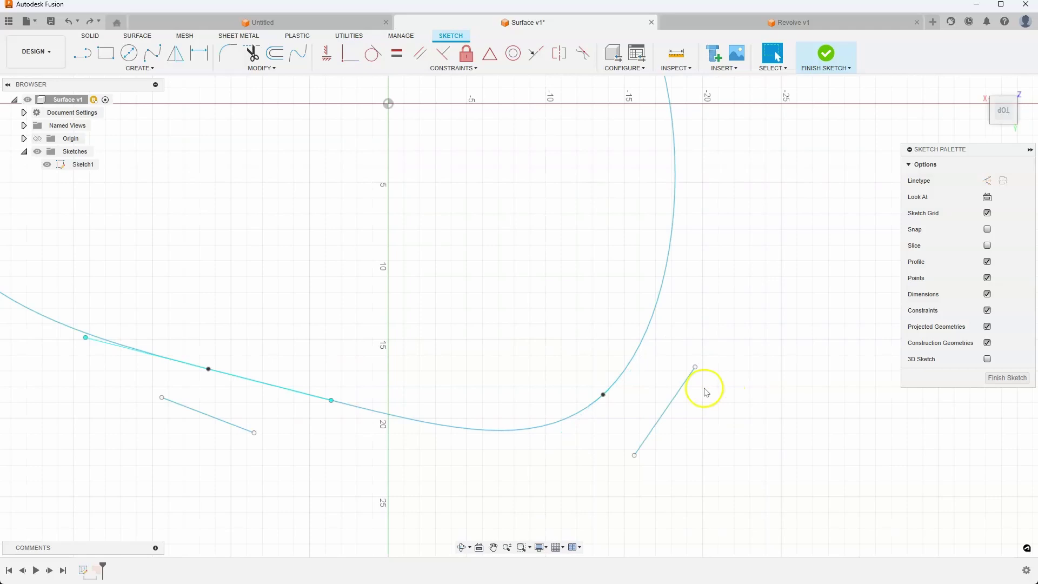
- Make the tangent handle of the wide end's lower fit point collinear with the slanted line beside it
left_click(605, 395)
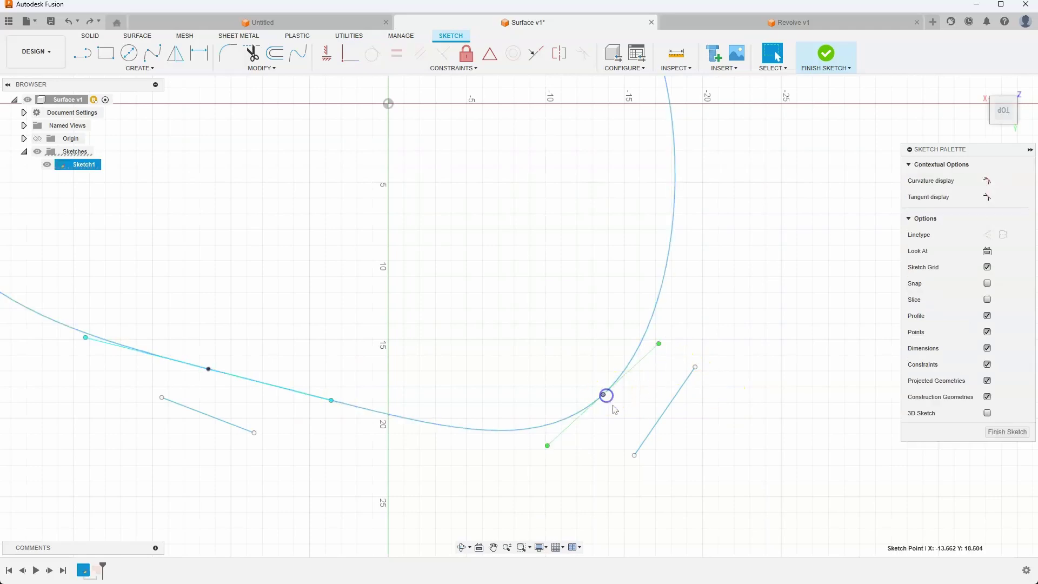
left_click(631, 371)
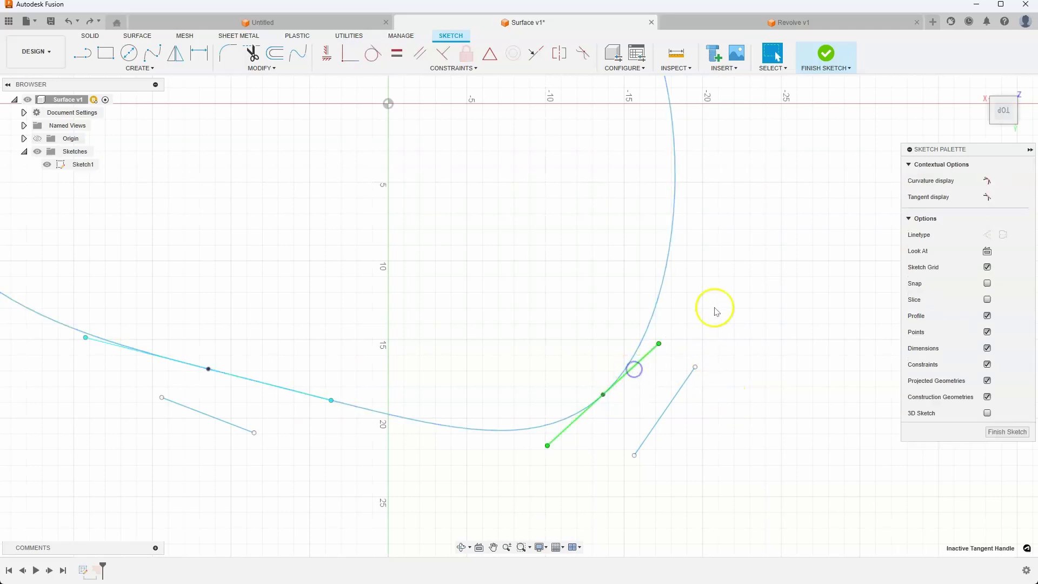
left_click(543, 58)
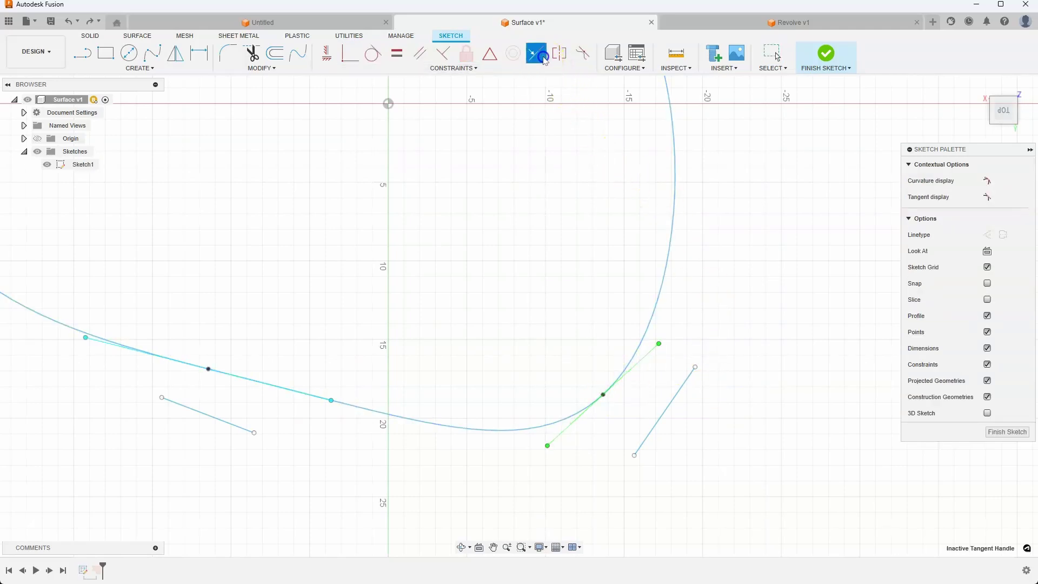
left_click(677, 398)
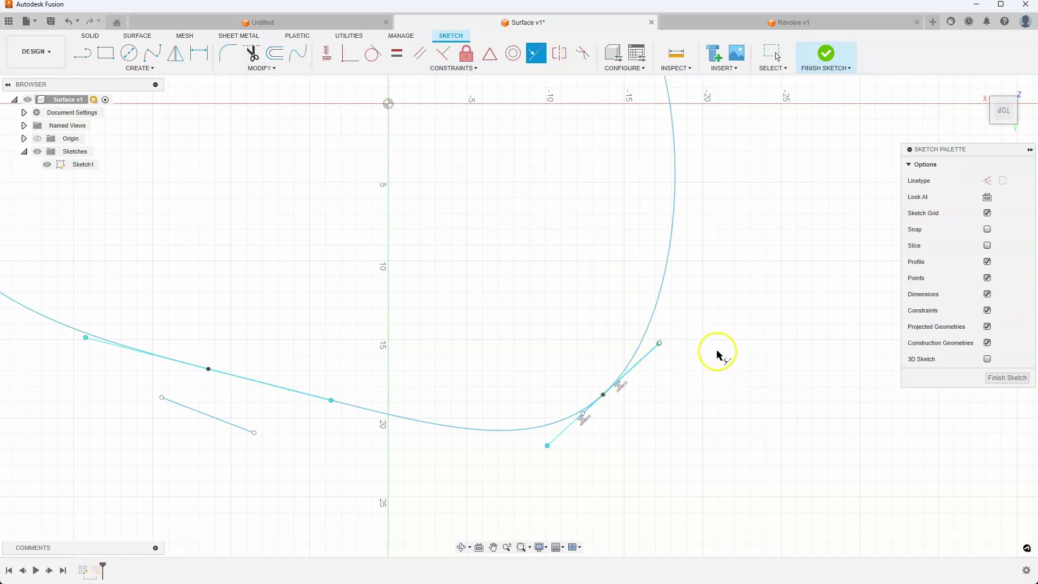
- Make both endpoints of the wide end's lower collinear line coincident with the two ends of its fit point's tangent handle
left_click(349, 54)
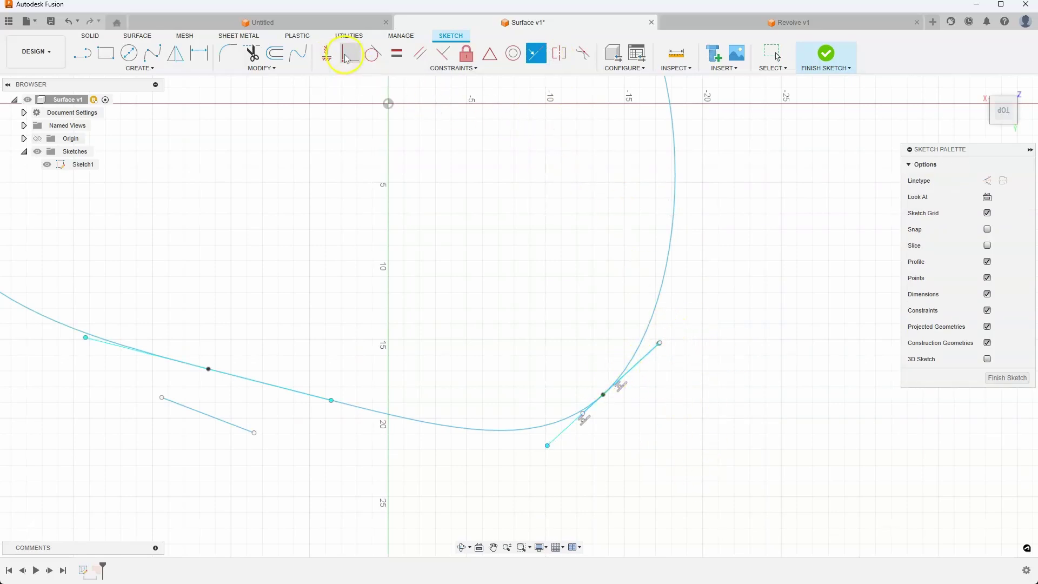
scroll(657, 348, "up", 5)
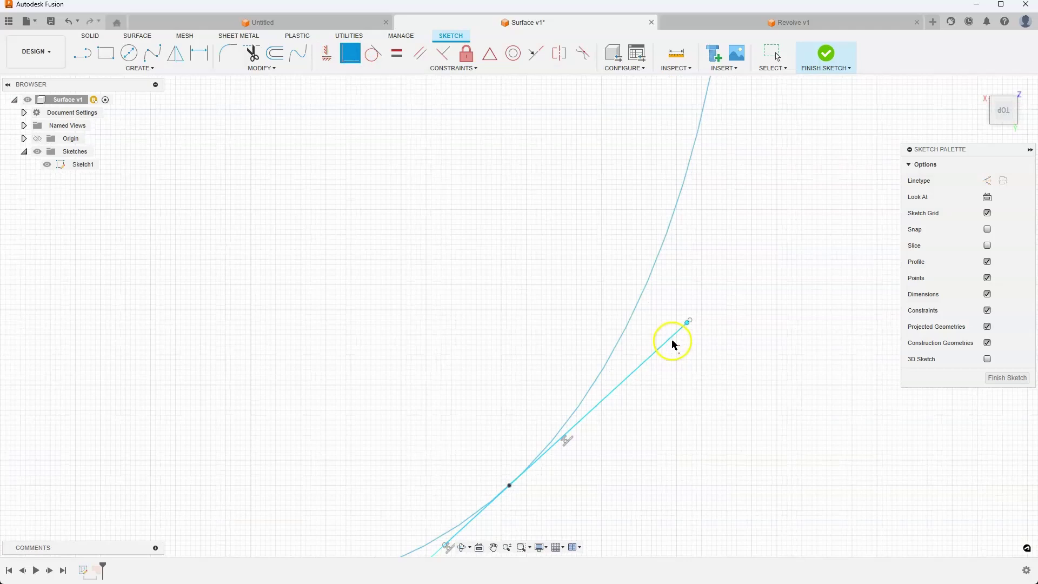
left_click(696, 322)
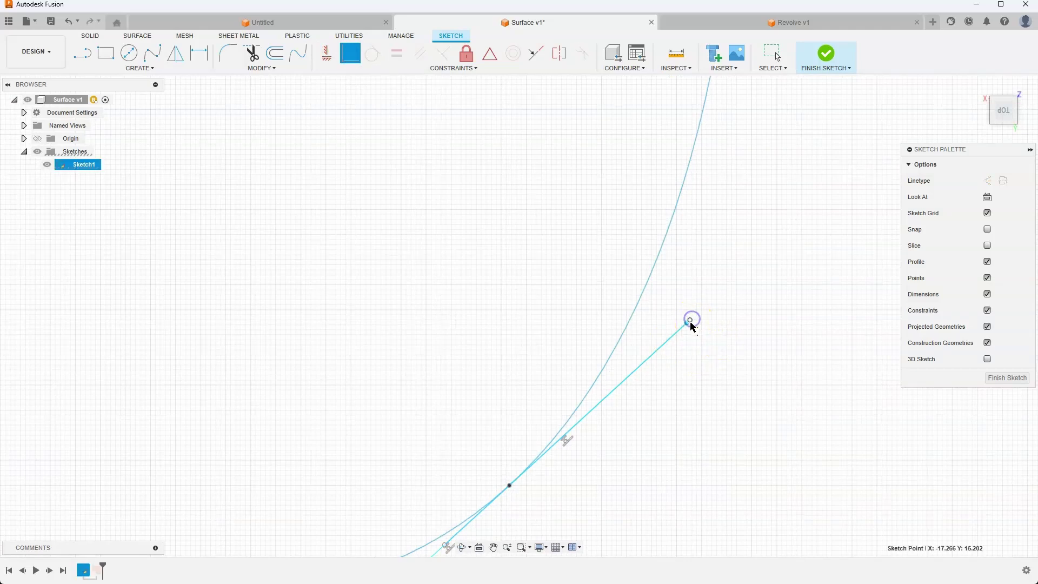
left_click(687, 327)
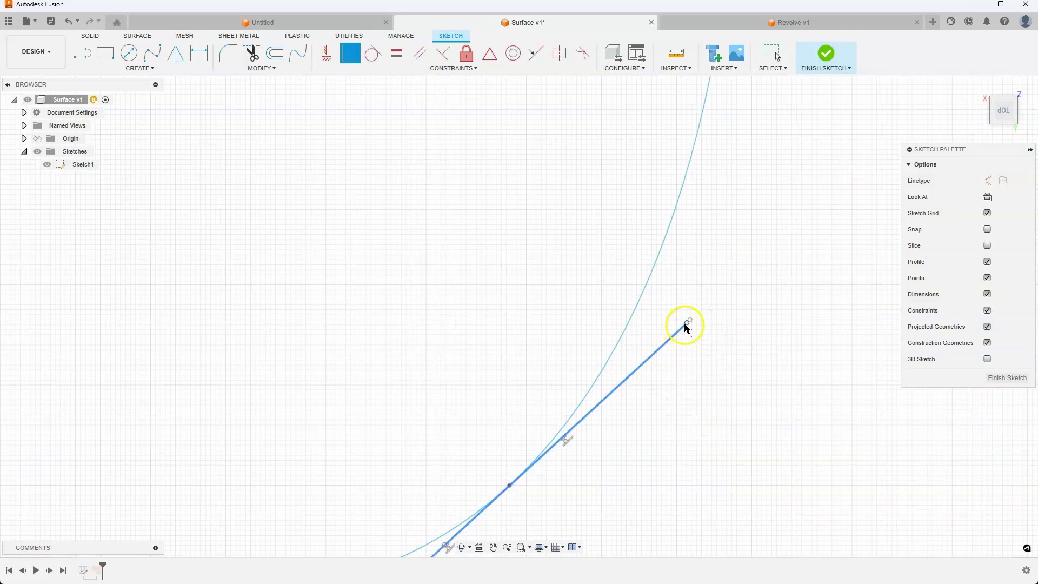
left_click(690, 322)
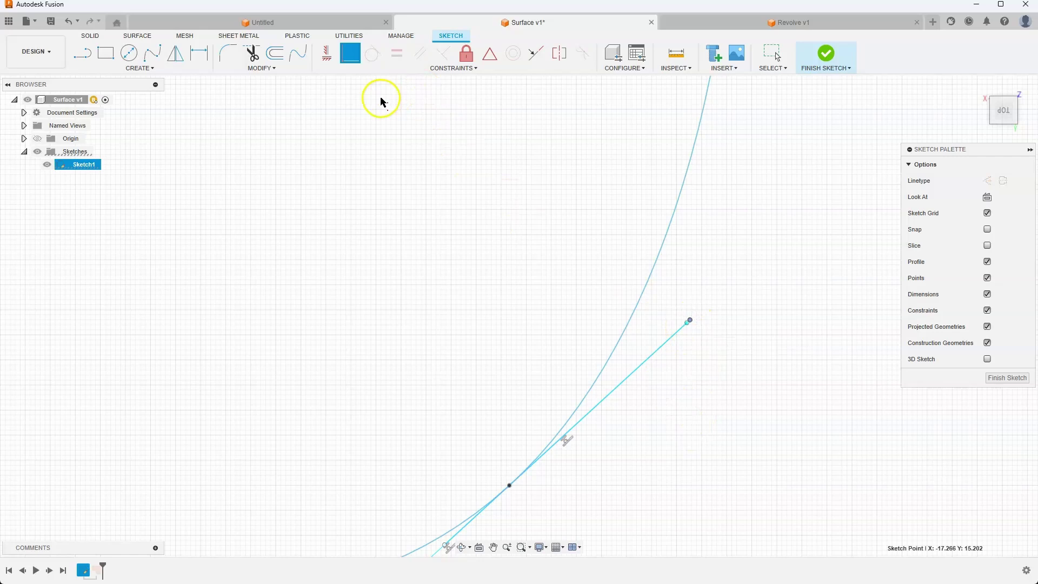
middle_click_drag(531, 398, 561, 300)
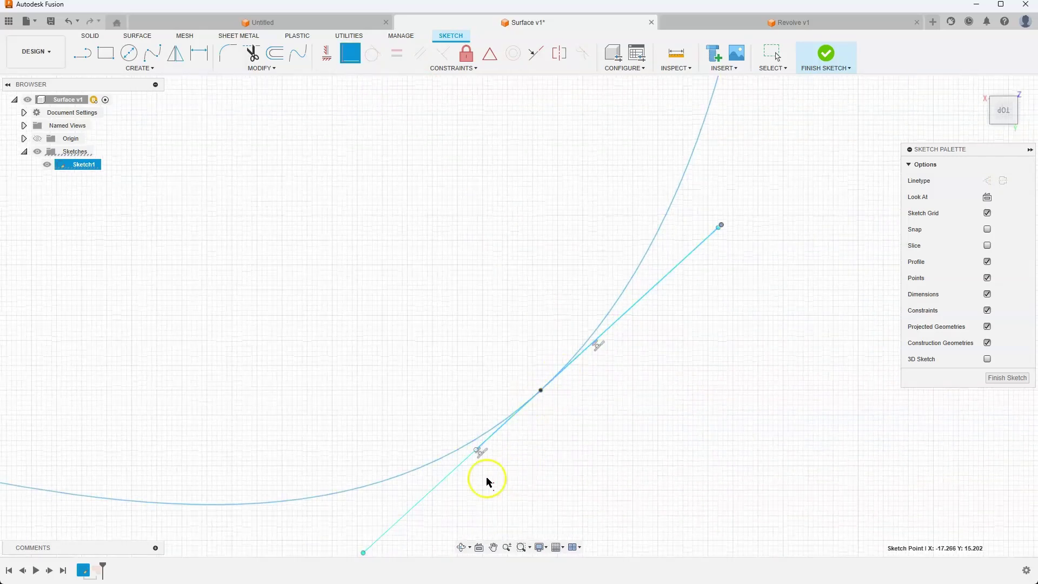
middle_click_drag(482, 485, 530, 407)
left_click(524, 372)
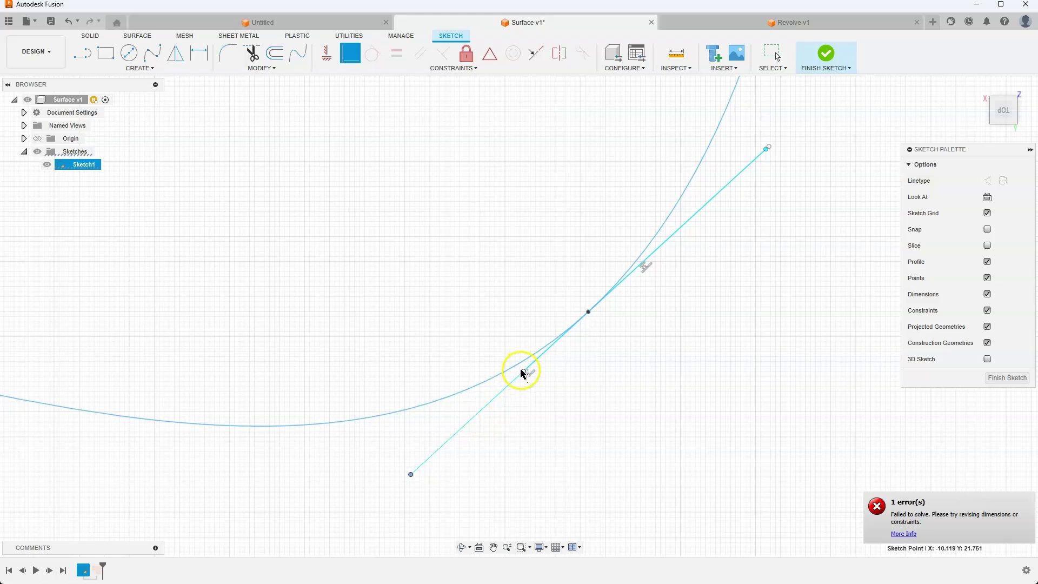
left_click(523, 373)
left_click(660, 252)
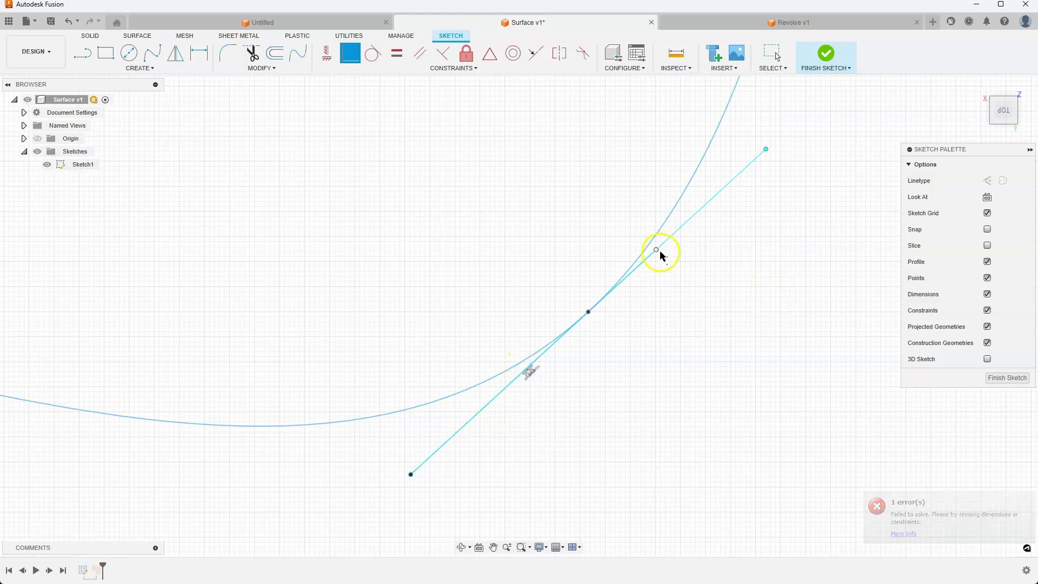
left_click(770, 154)
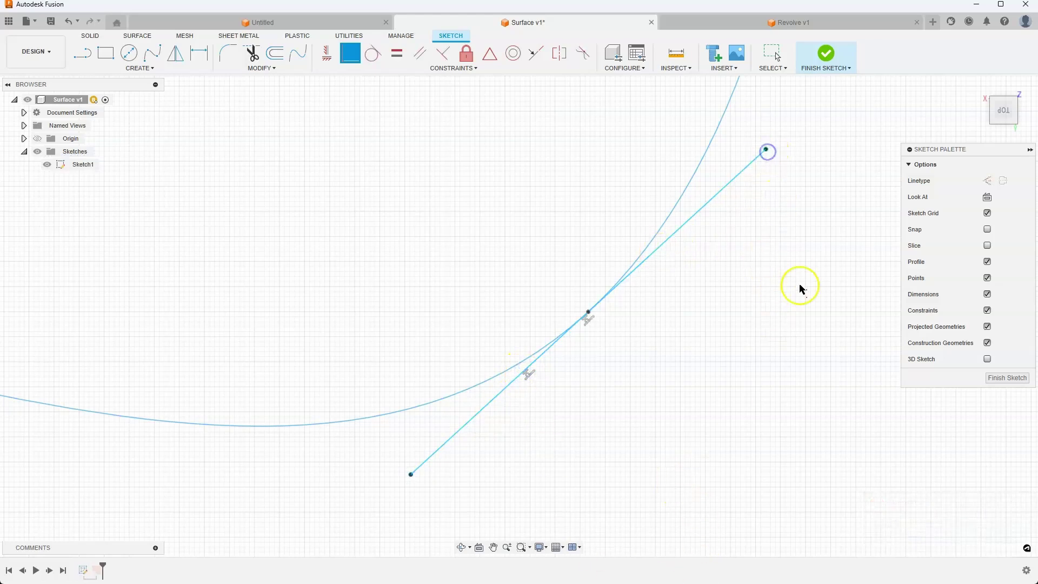
- Make the slanted line beside the wide end's upper fit point collinear with that fit point's tangent handle
scroll(784, 246, "down", 4)
middle_click_drag(784, 244, 688, 419)
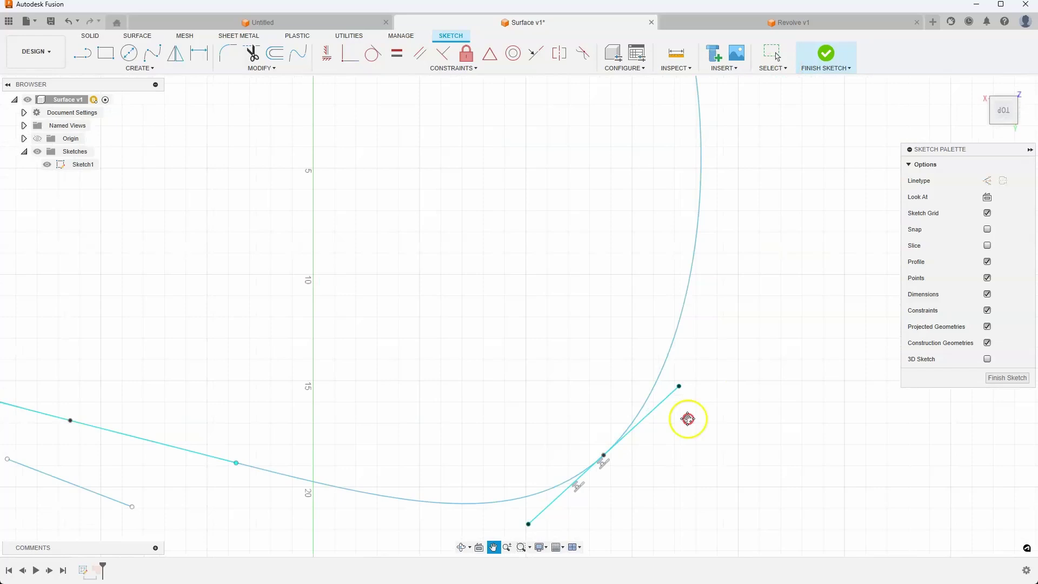
scroll(689, 359, "down", 2)
middle_click_drag(705, 211, 688, 375)
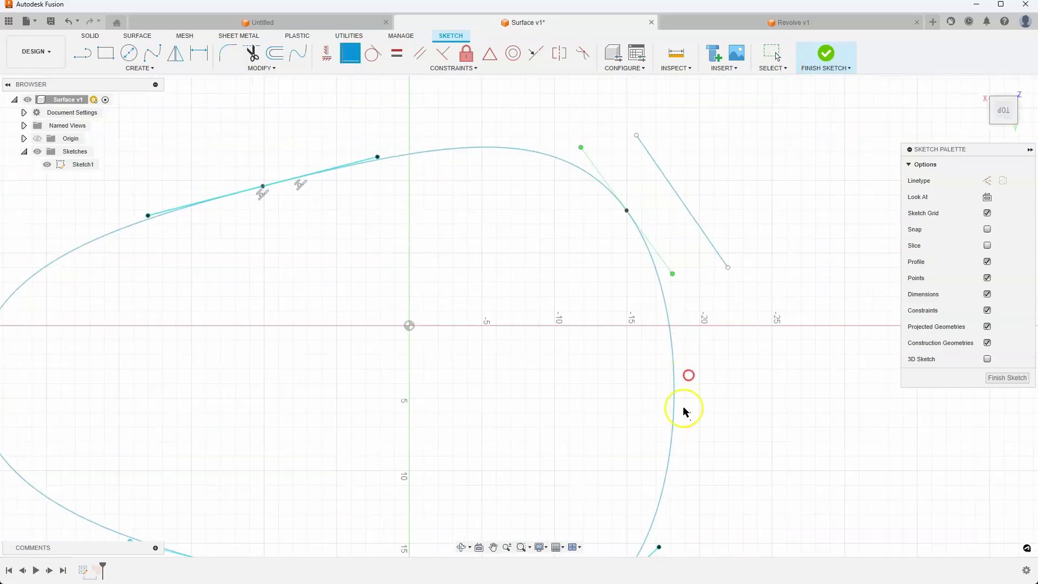
left_click(535, 52)
left_click(646, 150)
left_click(592, 161)
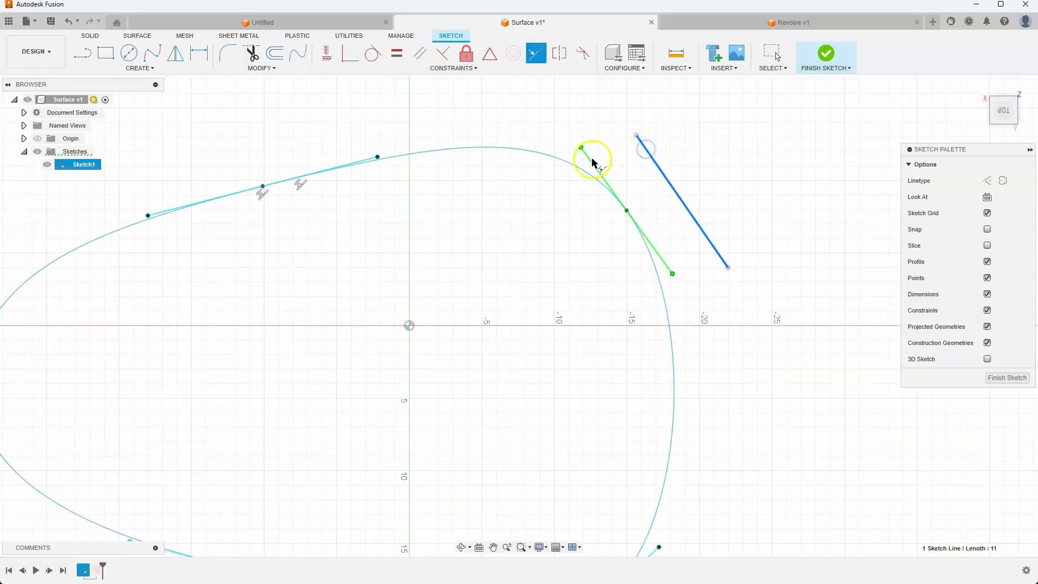
left_click(596, 163)
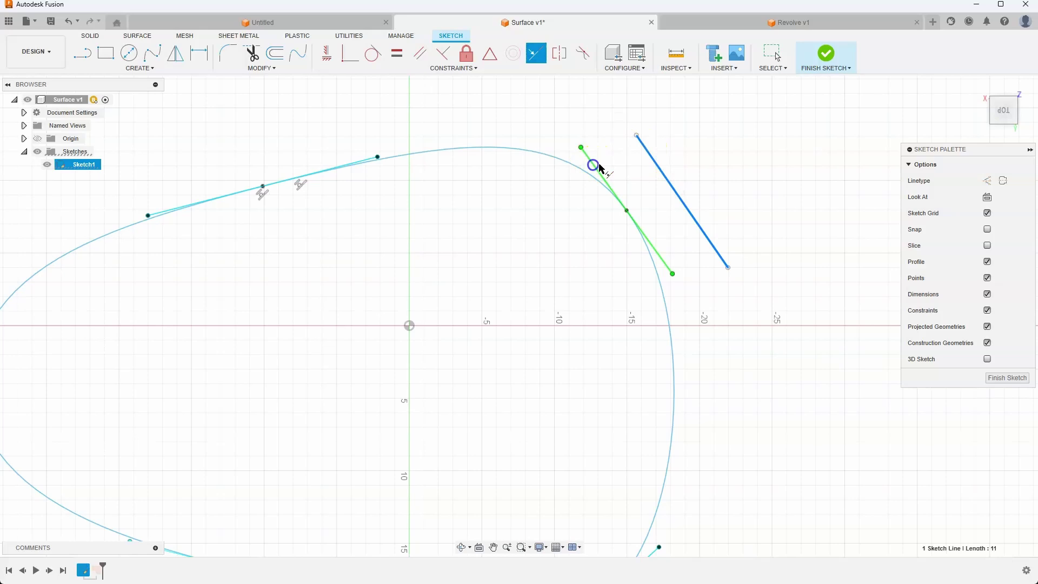
left_click(421, 54)
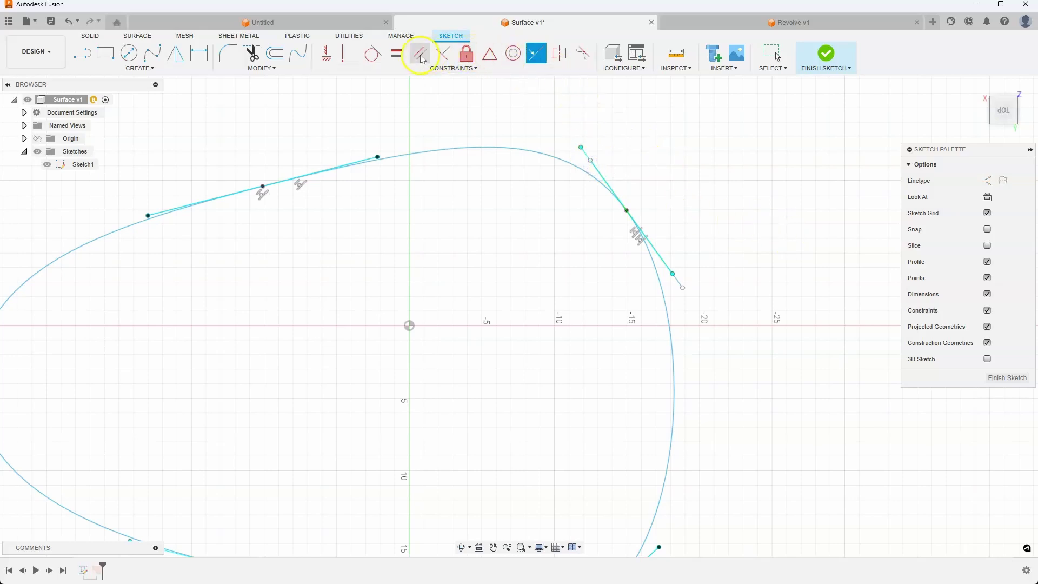
- Make the upper endpoint of the wide end's upper line coincident with the upper end of the tangent handle
left_click(348, 54)
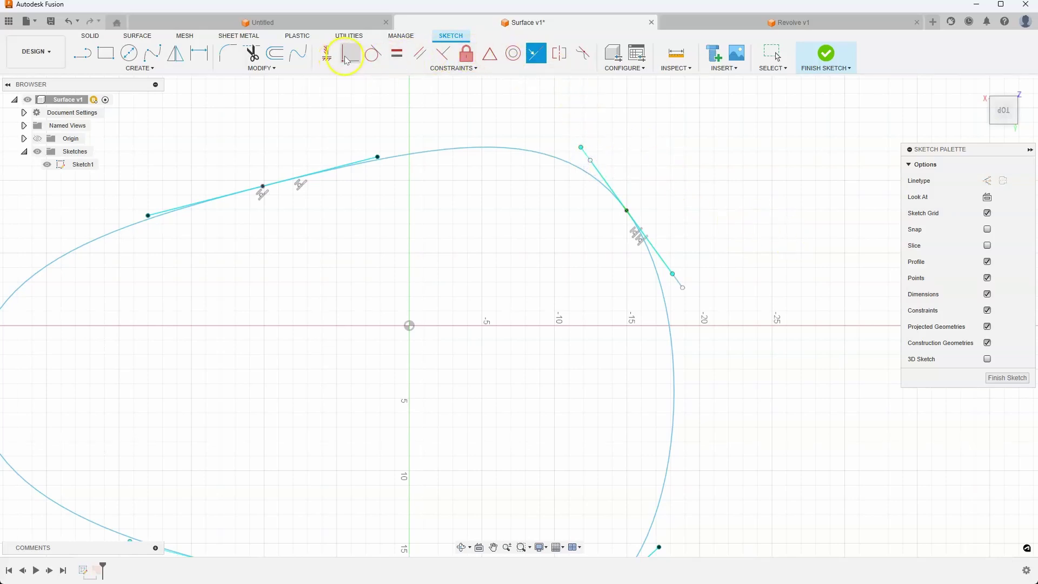
left_click(590, 161)
left_click(632, 207)
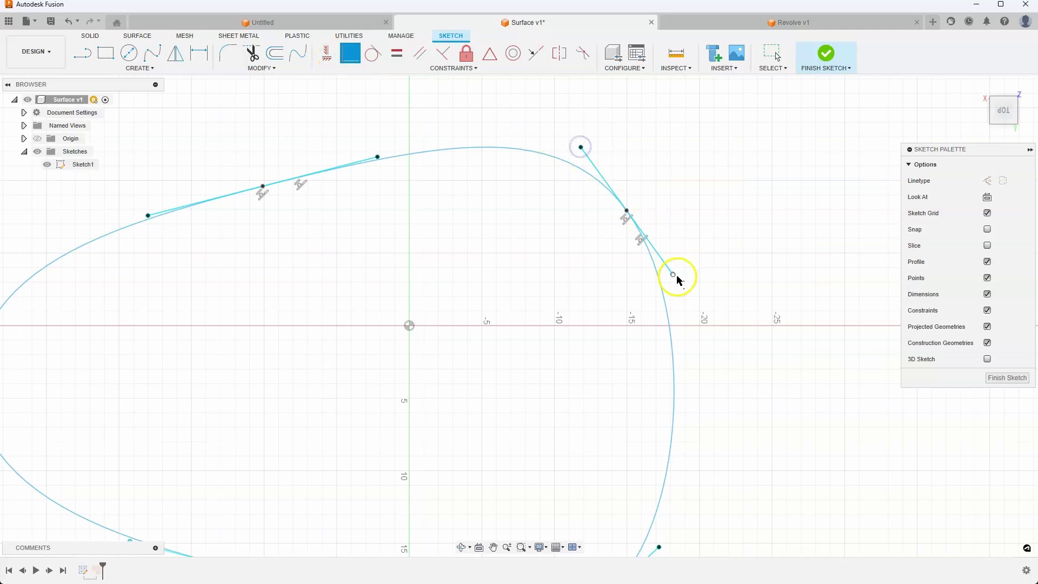
- Try to make that line's lower endpoint coincident with the almost overlapping lower end of the tangent handle
scroll(676, 273, "up", 5)
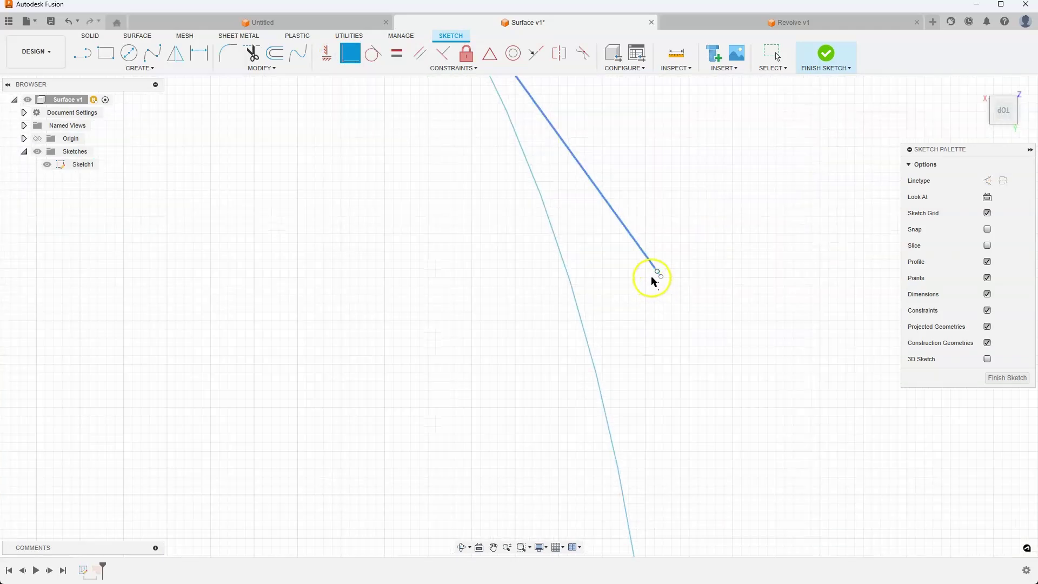
left_click(657, 272)
left_click(661, 279)
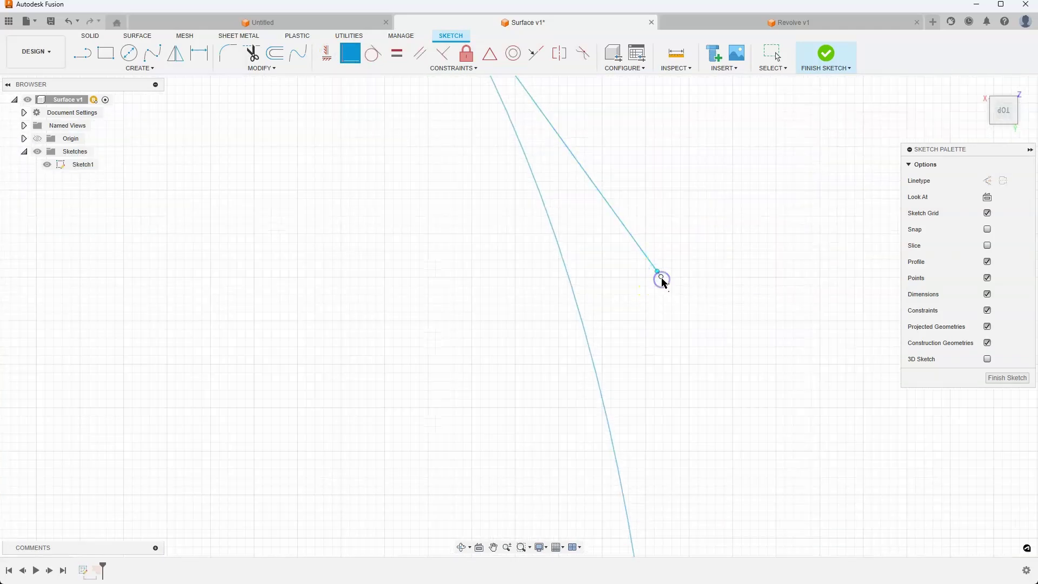
left_click(662, 279)
left_click(679, 280)
- Pull the line's lower endpoint clear of the tangent handle's lower end and make the two points coincident
left_click_drag(661, 277, 680, 300)
left_click_drag(713, 339, 698, 340)
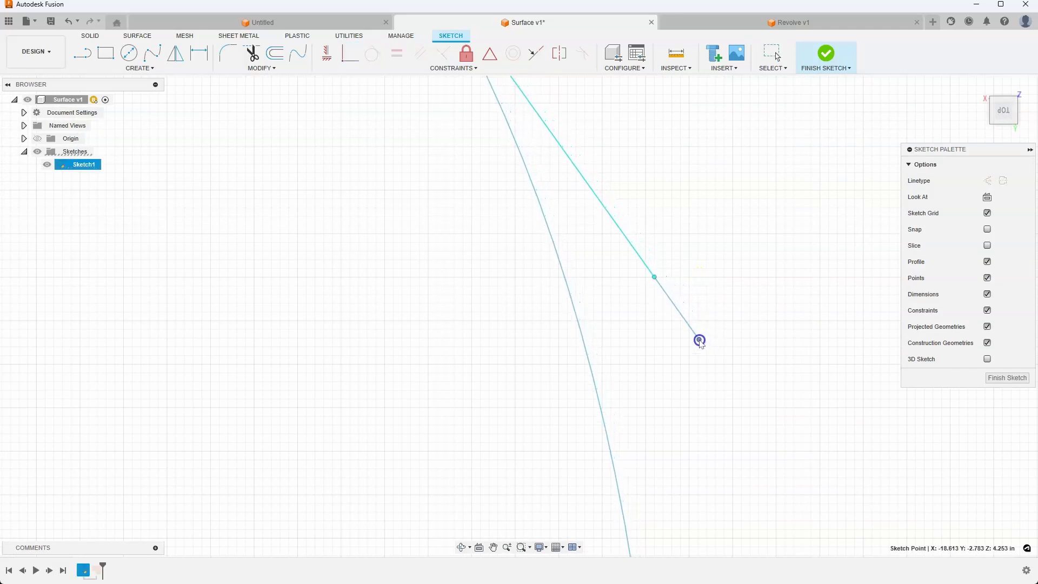
left_click(465, 125)
left_click(350, 53)
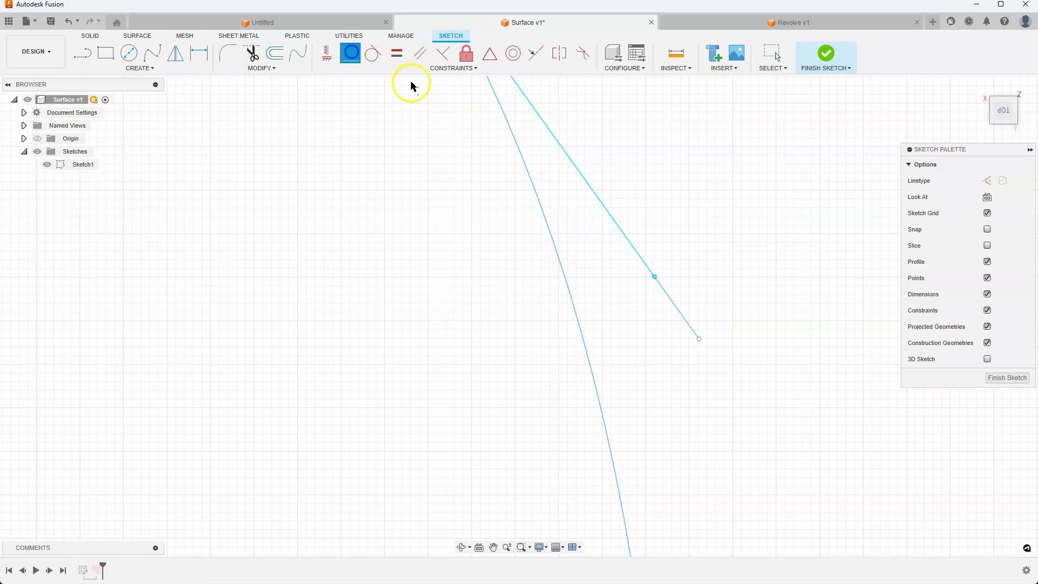
left_click(699, 339)
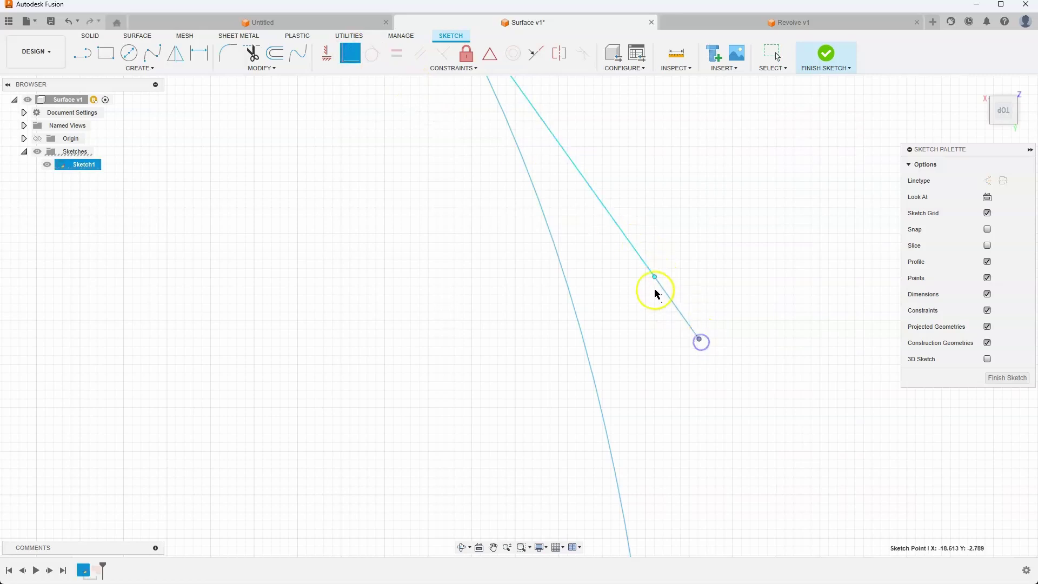
left_click(654, 278)
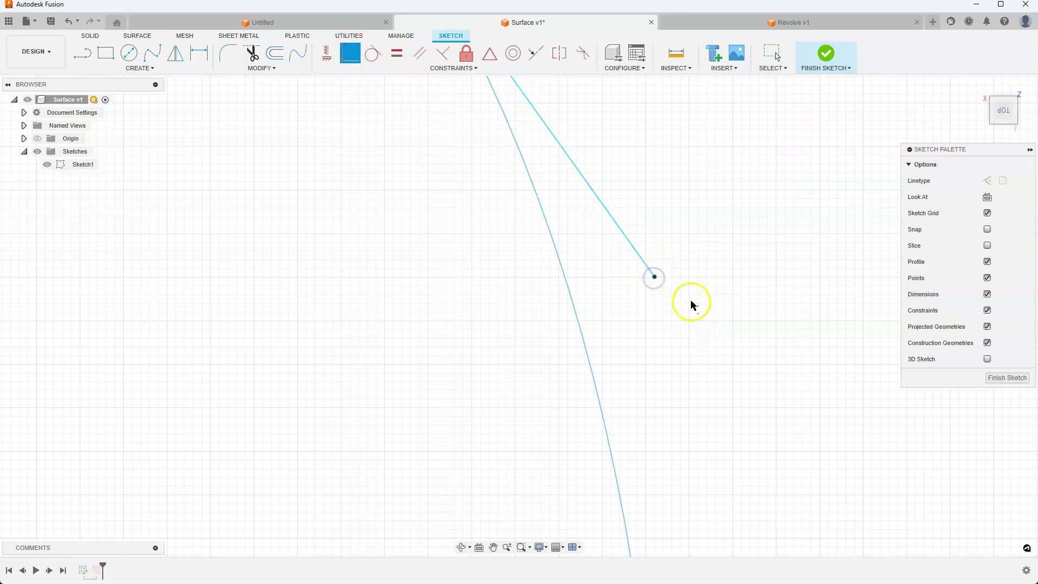
- Make the tangent handle of the fit point on the lower long edge collinear with the loose line below it
scroll(658, 251, "down", 4)
scroll(658, 252, "down", 3)
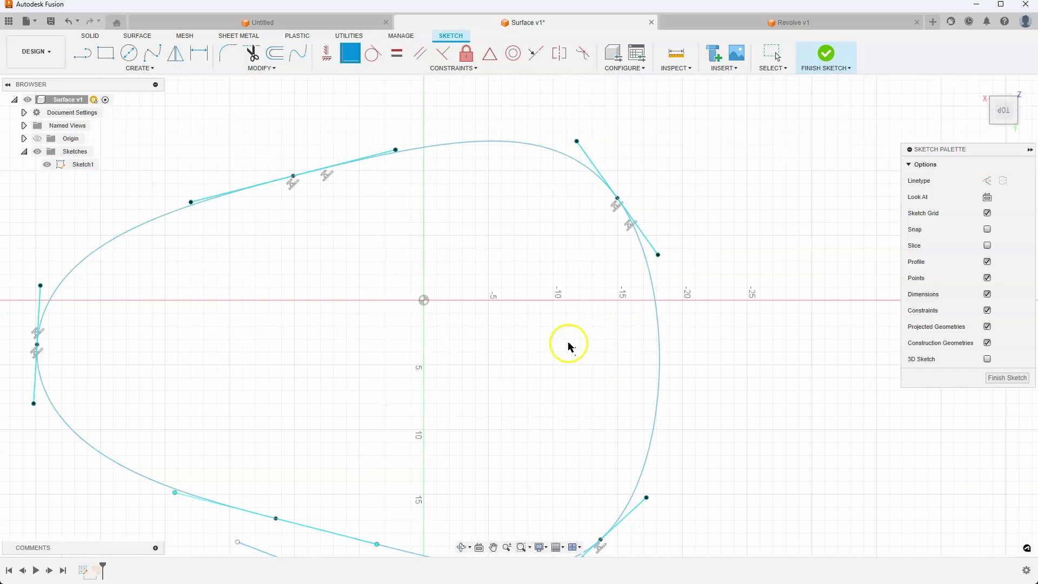
middle_click_drag(568, 343, 616, 241)
middle_click_drag(512, 319, 596, 254)
left_click(461, 347)
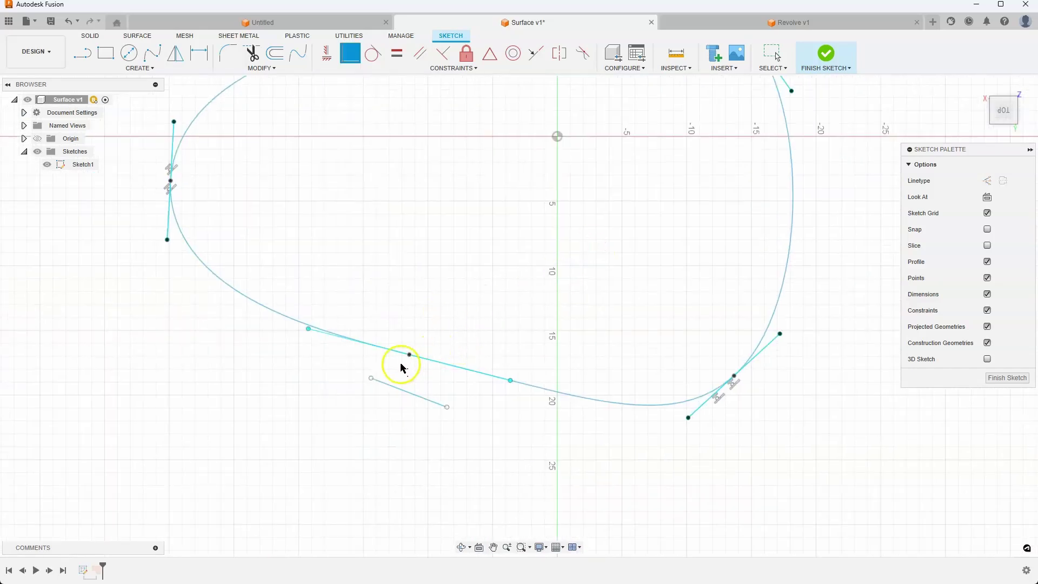
left_click(329, 343)
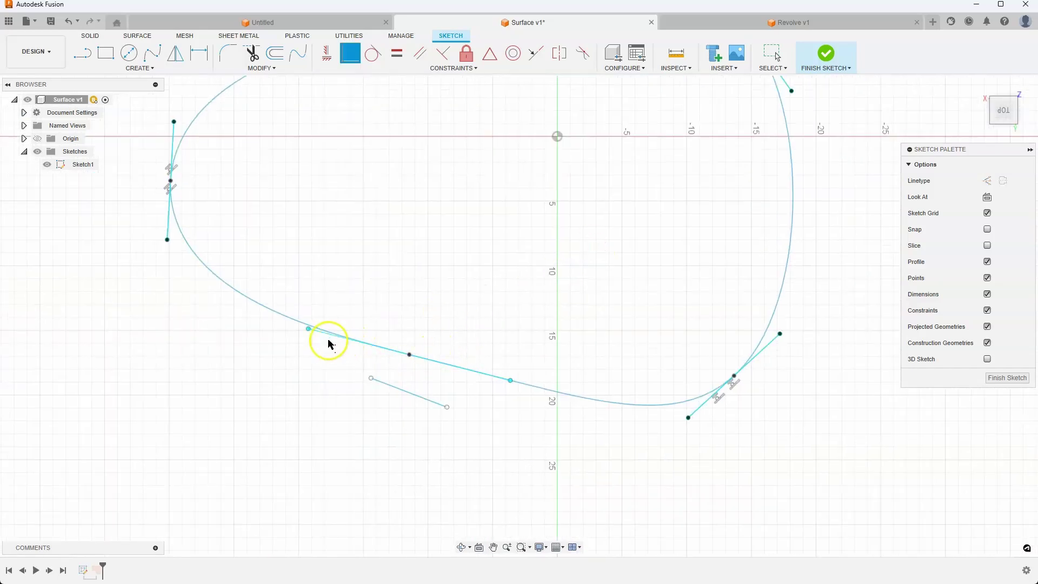
left_click(536, 53)
left_click(325, 334)
left_click(379, 380)
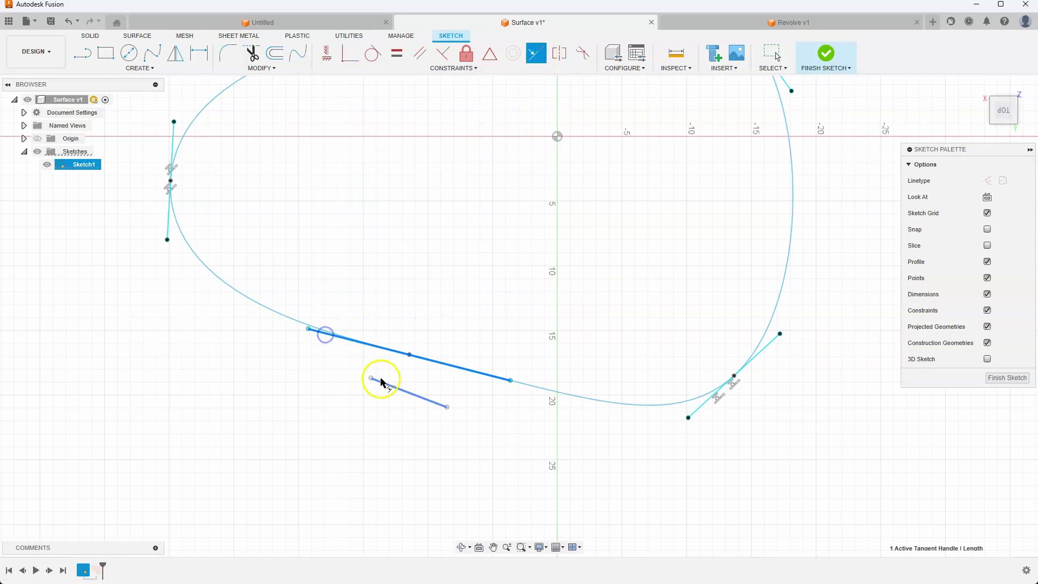
- Make both endpoints of the lower long edge's line coincident with its tangent handle ends, and finish the sketch
left_click(346, 54)
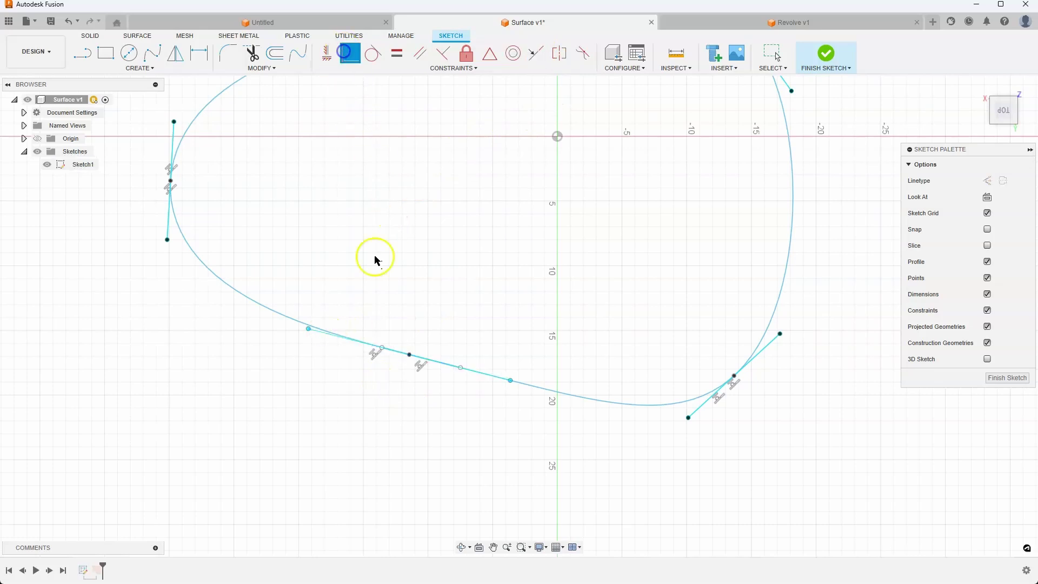
left_click(383, 348)
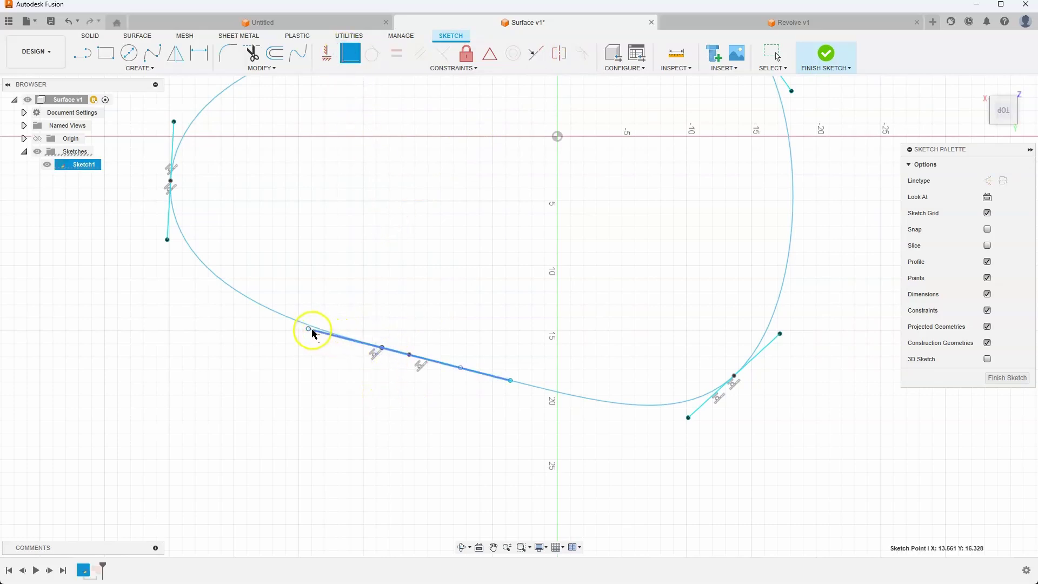
left_click(312, 332)
left_click(422, 370)
left_click(389, 349)
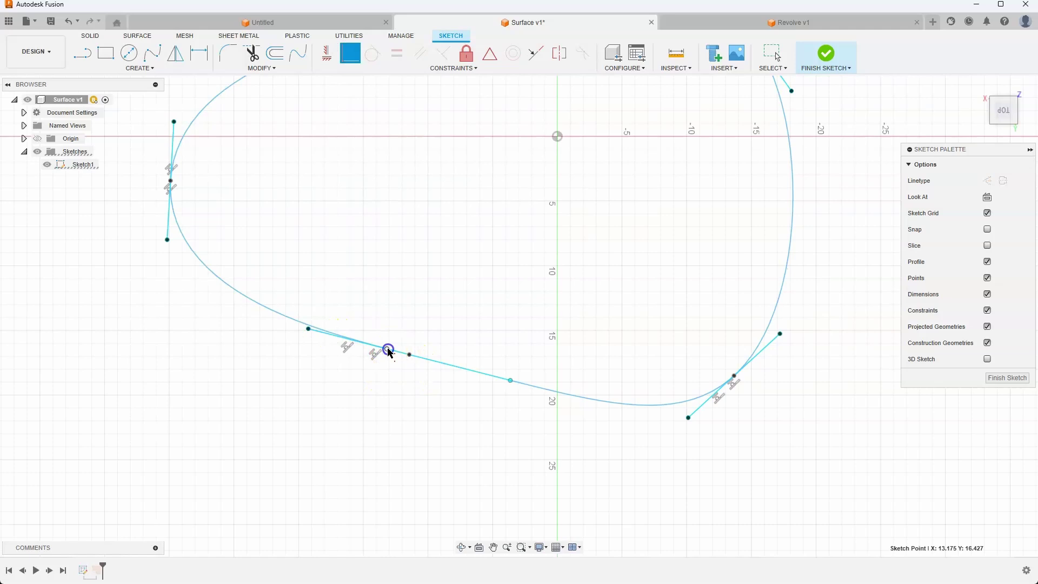
left_click(509, 382)
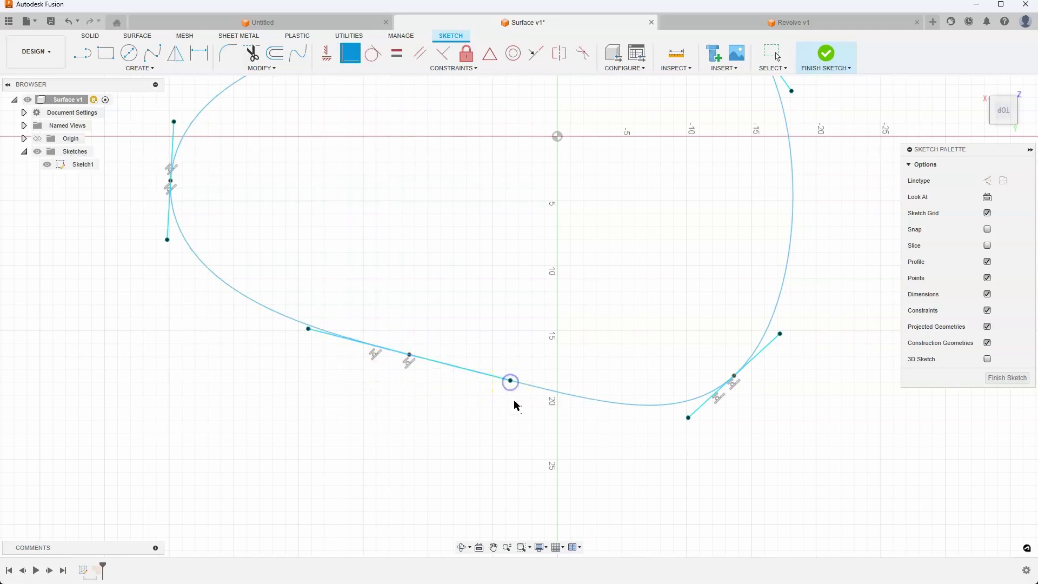
left_click(849, 70)
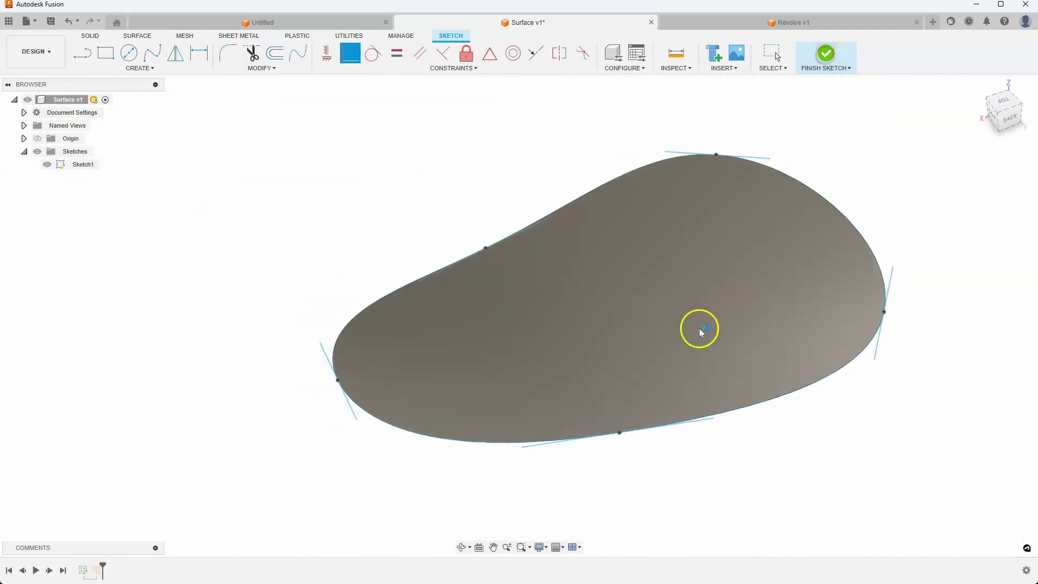
- Reshape the surface by pulling the lower edge's tangent line inward at its right end and outward at its left end to about X 23.8, Y 13.8
mouse_move(426, 242)
middle_mouse_down("shift")
mouse_move(605, 132)
mouse_move(461, 234)
mouse_move(716, 229)
mouse_move(715, 297)
mouse_move(378, 281)
mouse_move(544, 394)
mouse_move(653, 406)
mouse_move(642, 412)
middle_mouse_up("shift")
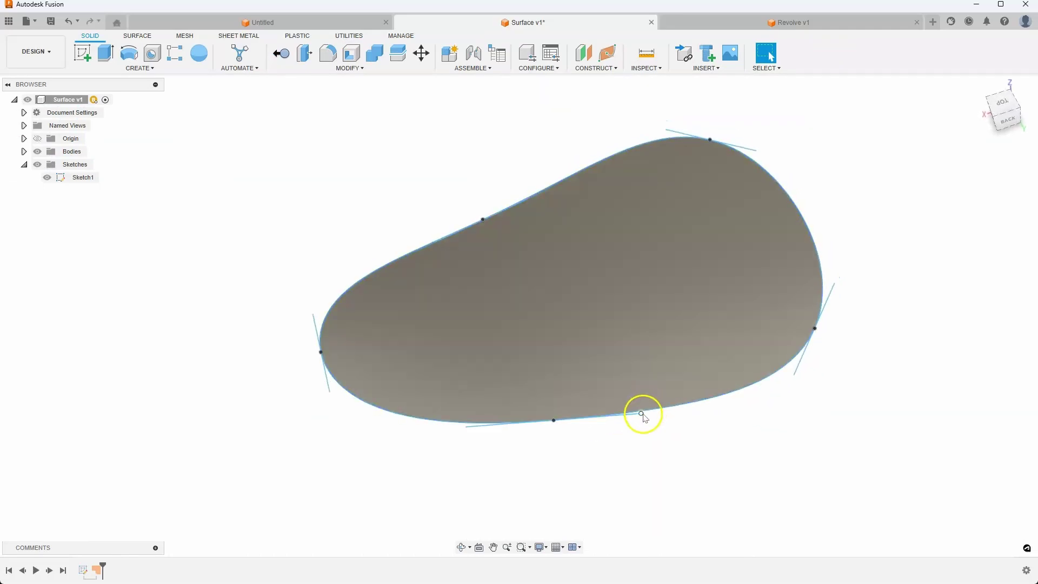
mouse_move(643, 415)
left_mouse_down()
mouse_move(618, 419)
mouse_move(601, 407)
mouse_move(617, 412)
left_mouse_up()
left_click(507, 433)
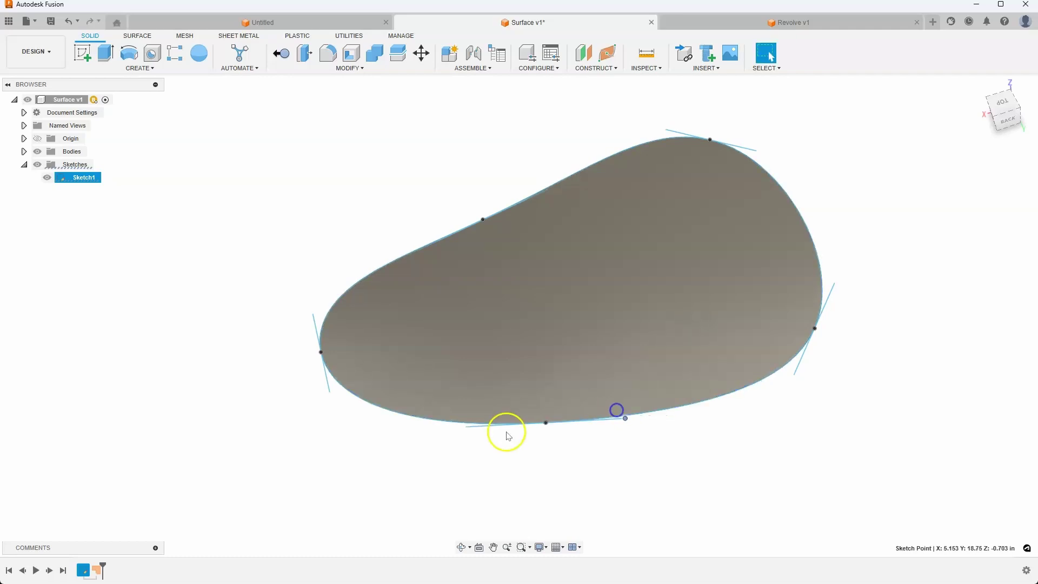
left_click(466, 430)
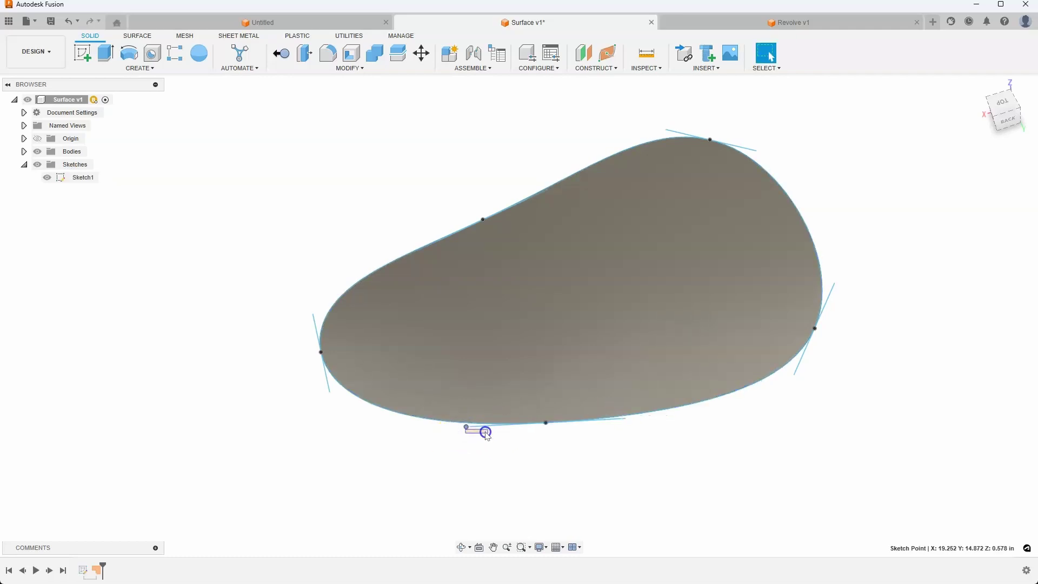
mouse_move(467, 427)
left_mouse_down()
mouse_move(491, 429)
mouse_move(417, 431)
left_mouse_up()
left_click(447, 424)
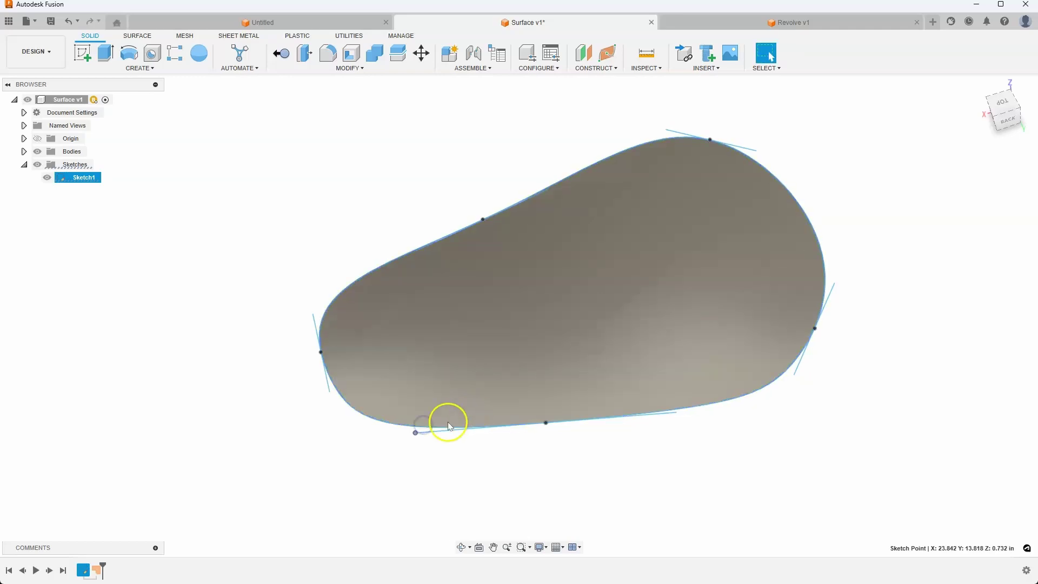
- Reshape the surface's upper long edge by pulling its tangent line's narrow-side end outward to about X 20.8, Y -6.7
left_click(352, 350)
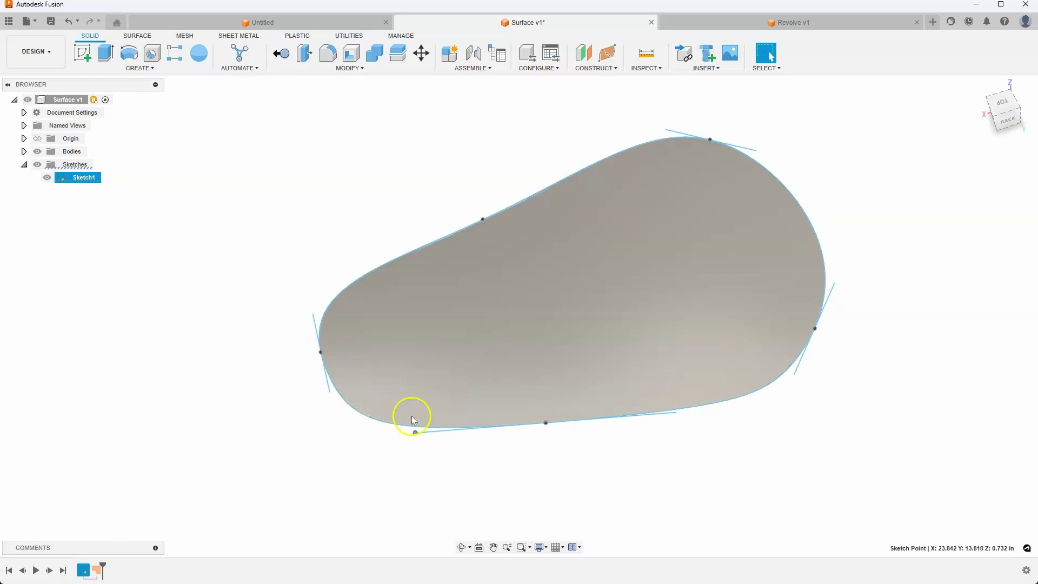
mouse_move(413, 420)
middle_mouse_down("shift")
mouse_move(494, 424)
mouse_move(470, 278)
mouse_move(497, 228)
mouse_move(420, 241)
middle_mouse_up("shift")
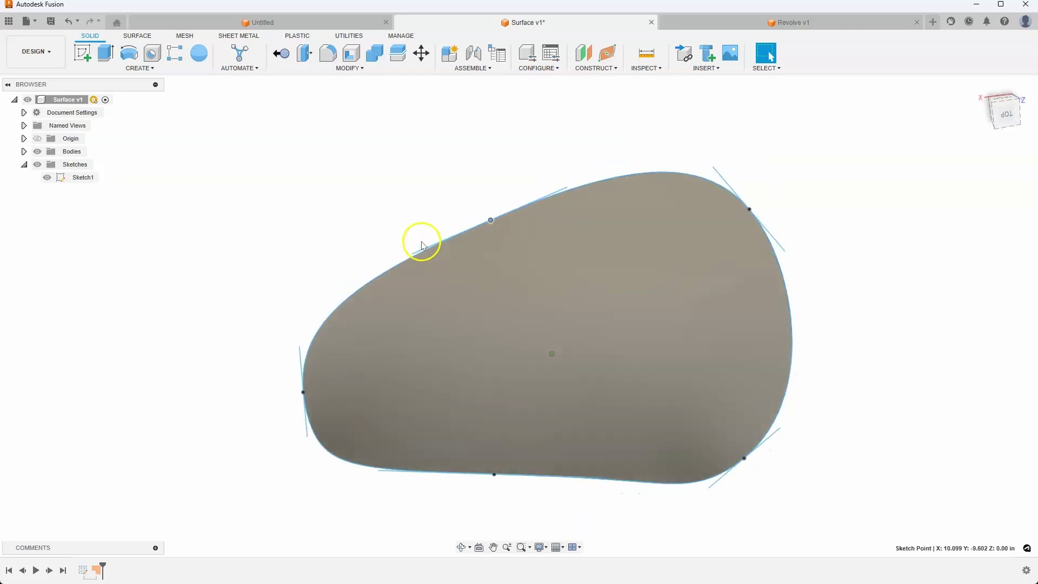
left_click(419, 248)
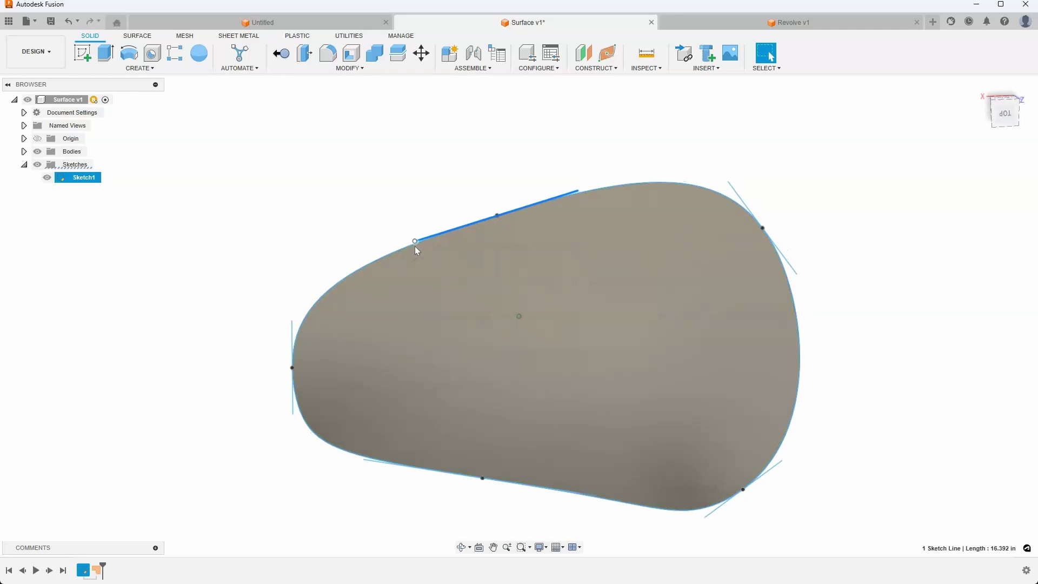
left_click_drag(415, 242, 388, 253)
- Reshape the surface's broad end by pulling one corner's tangent line end to about X -18.4, Y 14.6 and the opposite corner's line ends outward
mouse_move(318, 361)
middle_mouse_down("shift")
mouse_move(332, 296)
mouse_move(458, 310)
mouse_move(507, 277)
mouse_move(699, 326)
mouse_move(725, 192)
mouse_move(621, 199)
mouse_move(524, 148)
mouse_move(656, 147)
middle_mouse_up("shift")
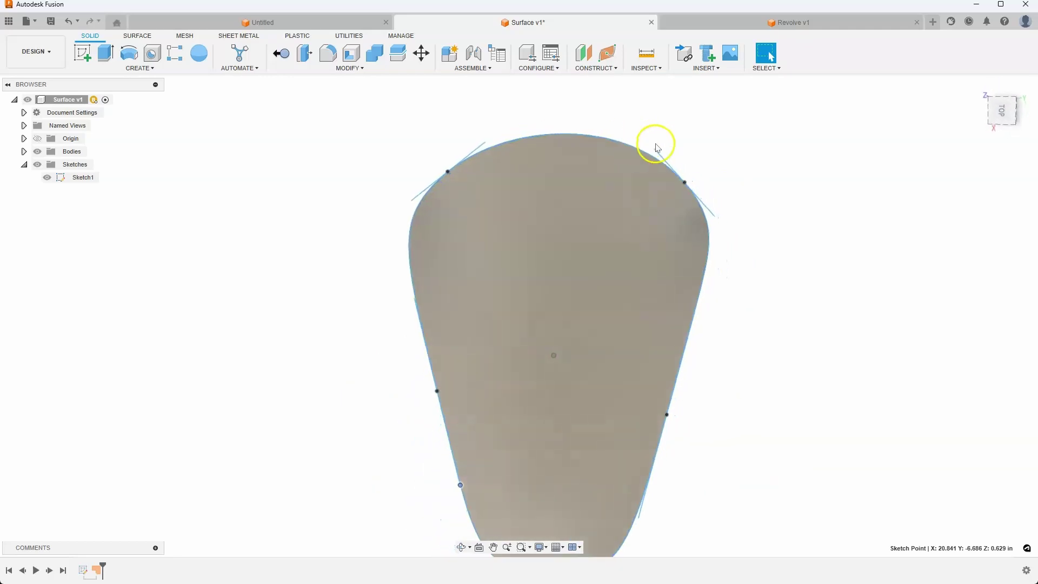
left_click_drag(656, 150, 647, 141)
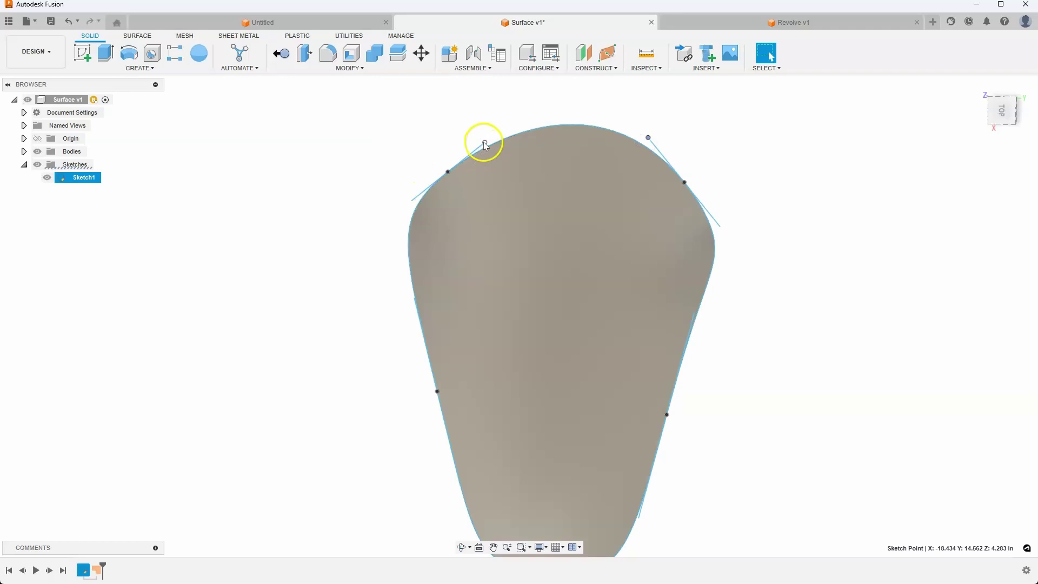
mouse_move(483, 142)
left_mouse_down()
mouse_move(492, 132)
mouse_move(485, 140)
left_mouse_up()
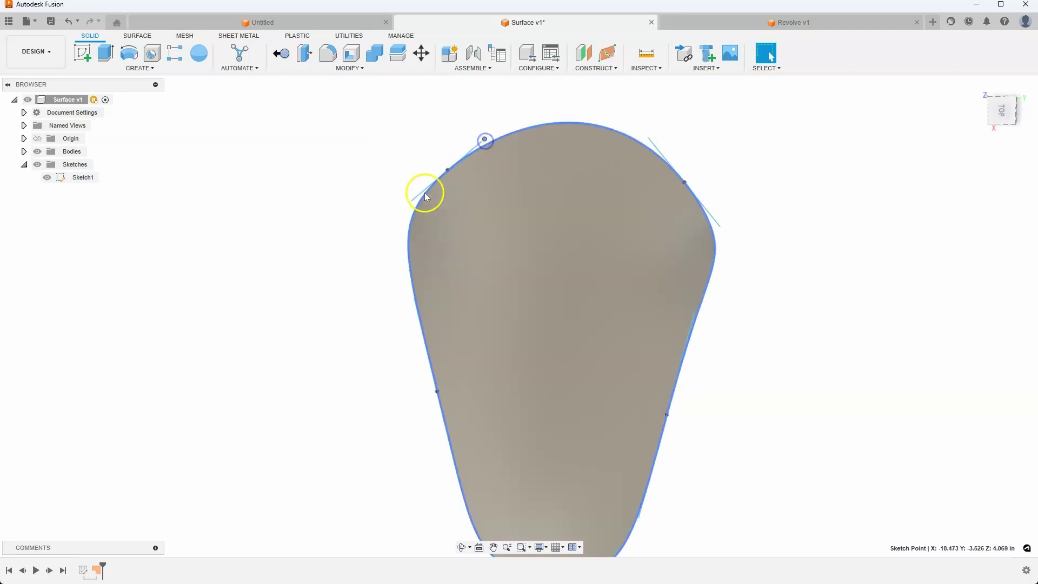
left_click_drag(409, 203, 399, 206)
left_click(473, 144)
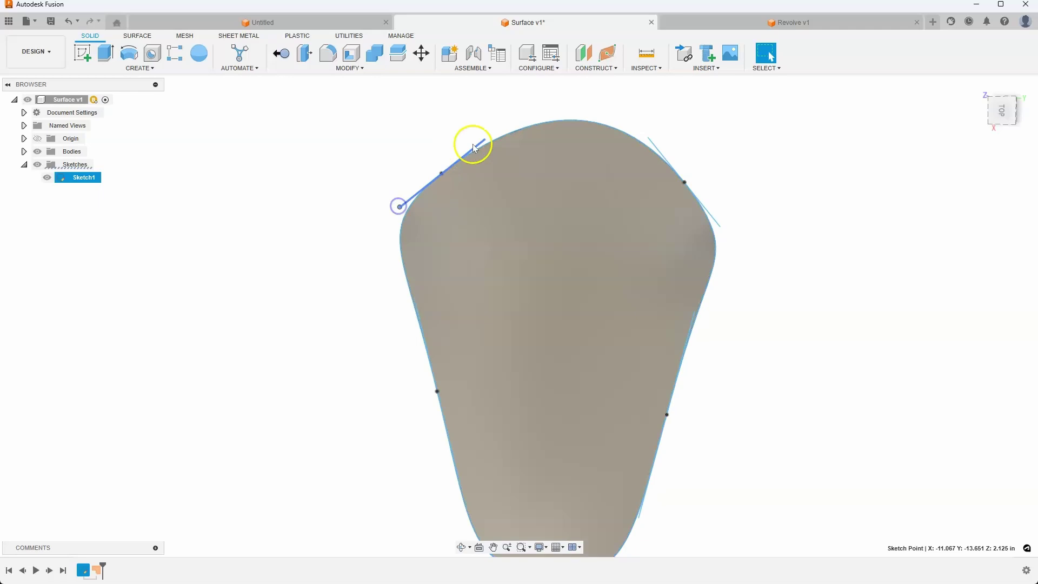
mouse_move(473, 143)
left_mouse_down()
mouse_move(439, 174)
mouse_move(447, 161)
left_mouse_up()
left_click(440, 126)
mouse_move(610, 156)
middle_mouse_down("shift")
mouse_move(630, 173)
mouse_move(644, 233)
mouse_move(519, 394)
mouse_move(762, 438)
mouse_move(689, 444)
mouse_move(746, 417)
mouse_move(657, 336)
mouse_move(808, 413)
mouse_move(789, 412)
middle_mouse_up("shift")
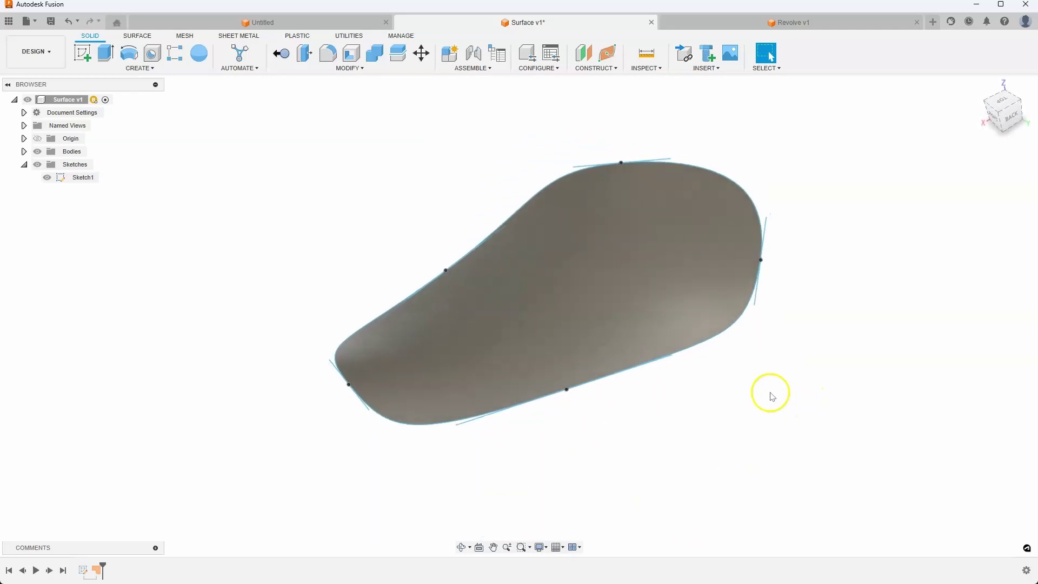
- Switch to the Revolve design and revolve the goblet spline 360 degrees about the centre axis as a new surface body
left_click(753, 22)
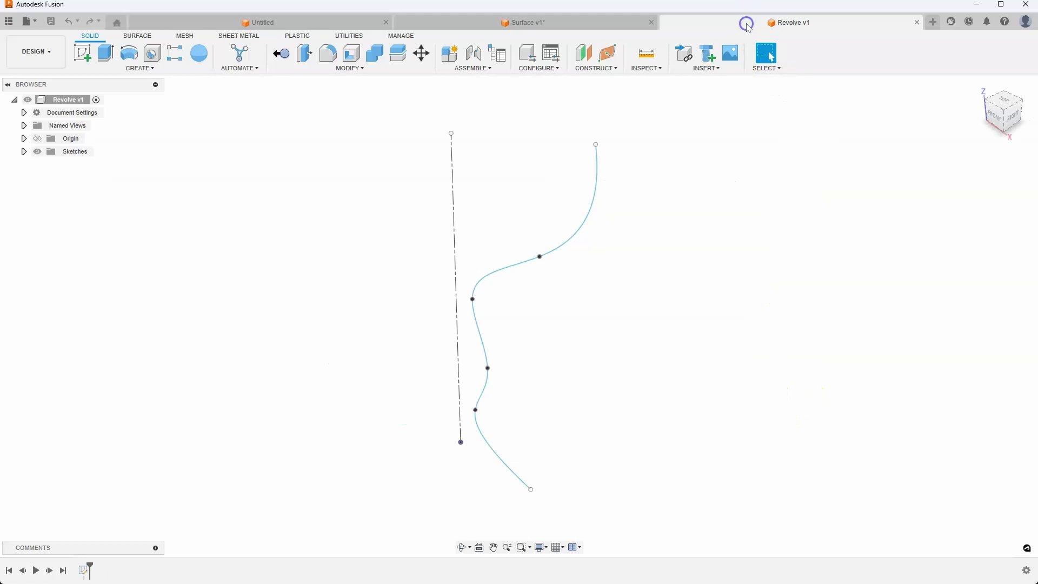
mouse_move(632, 213)
middle_mouse_down("shift")
mouse_move(650, 284)
mouse_move(599, 326)
mouse_move(629, 234)
middle_mouse_up("shift")
mouse_move(487, 366)
middle_mouse_down("shift")
mouse_move(630, 176)
mouse_move(482, 301)
mouse_move(505, 446)
middle_mouse_up("shift")
scroll(506, 447, "down", 3)
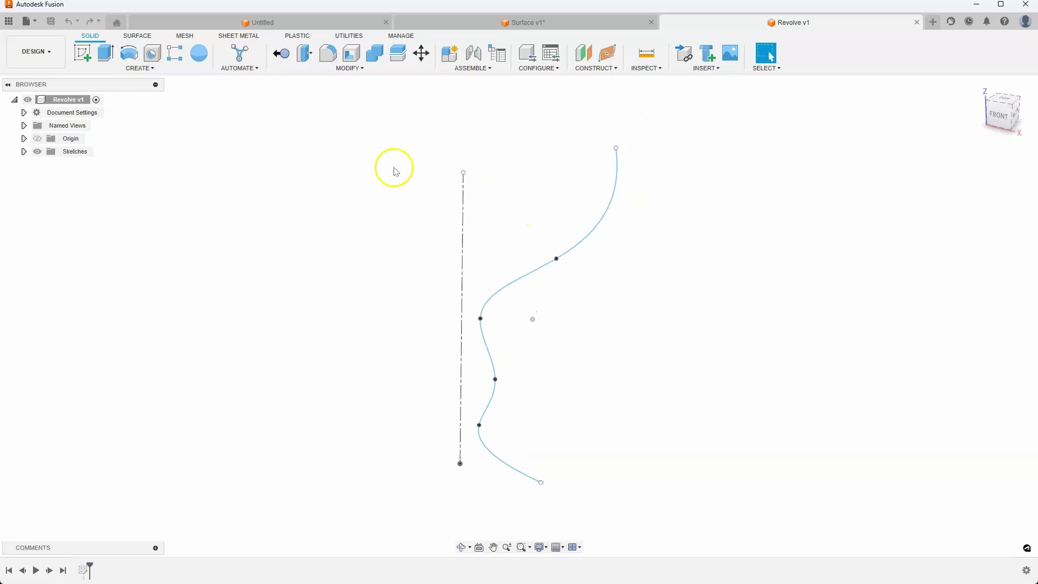
left_click(137, 35)
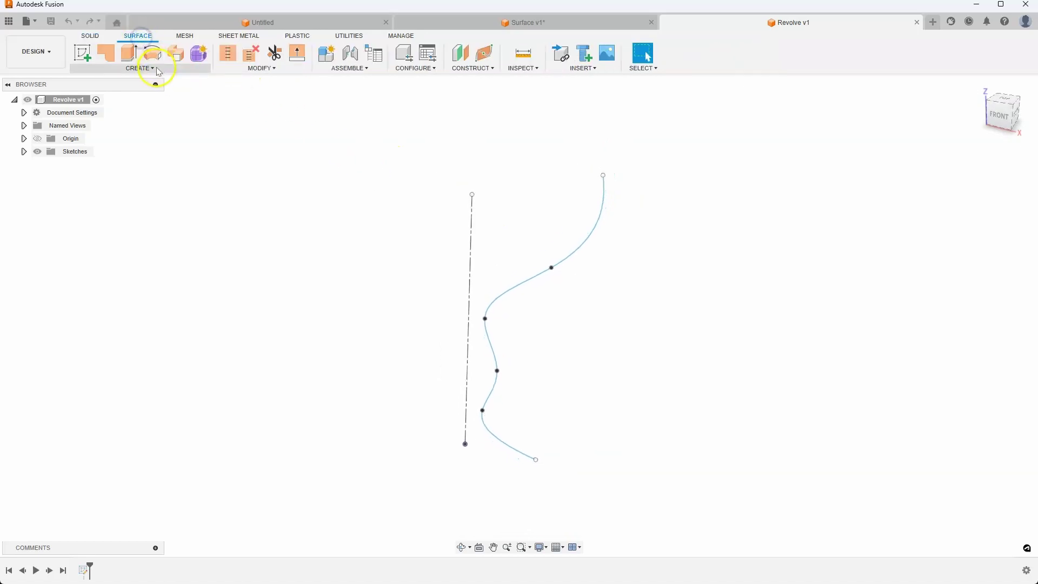
left_click(152, 52)
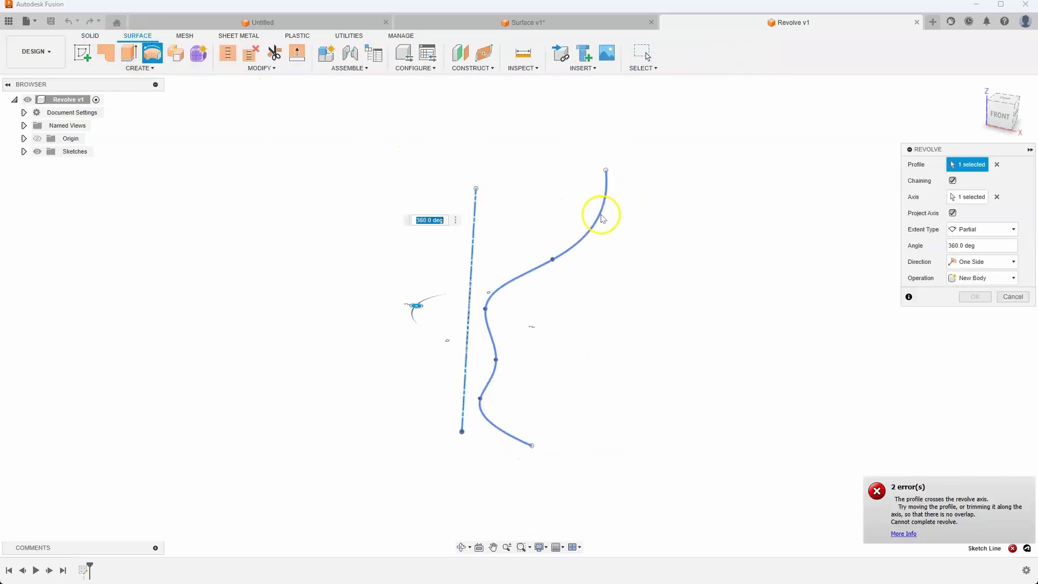
left_click(585, 232)
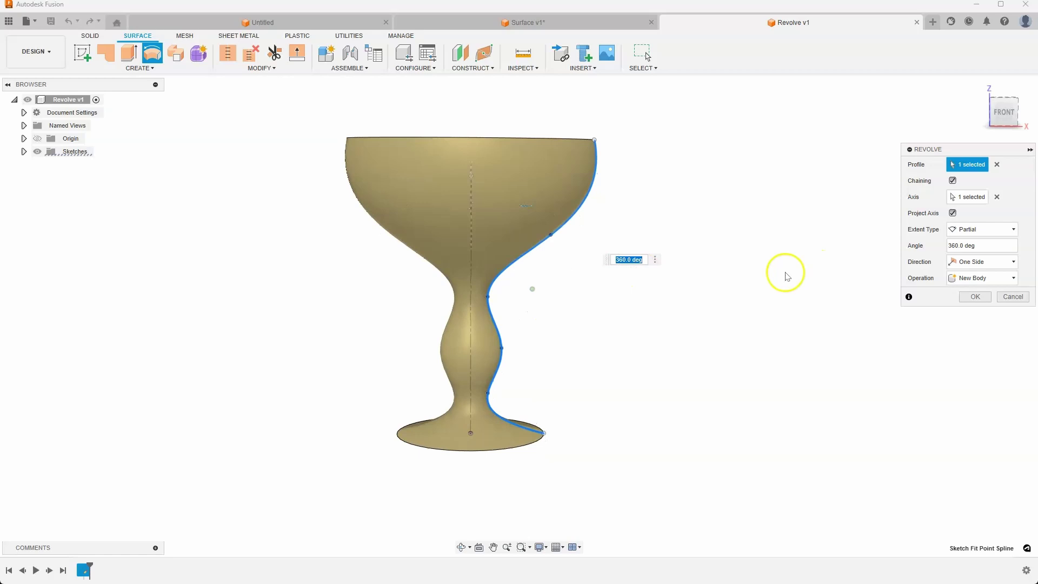
left_click(973, 298)
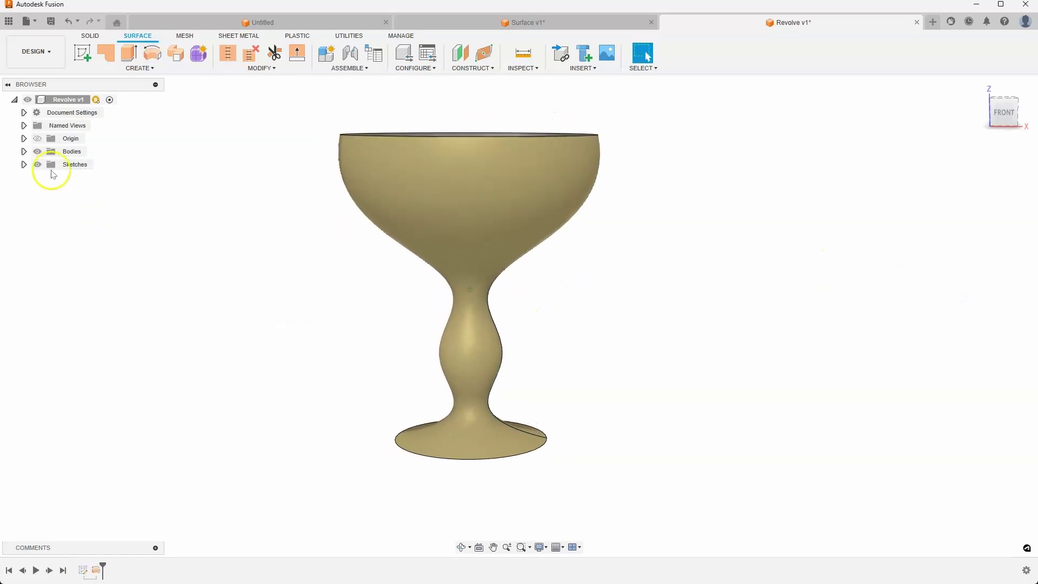
- Show Sketch1 again and try moving the spline fit point at the upper neck of the goblet's stem
left_click(24, 165)
left_click(47, 178)
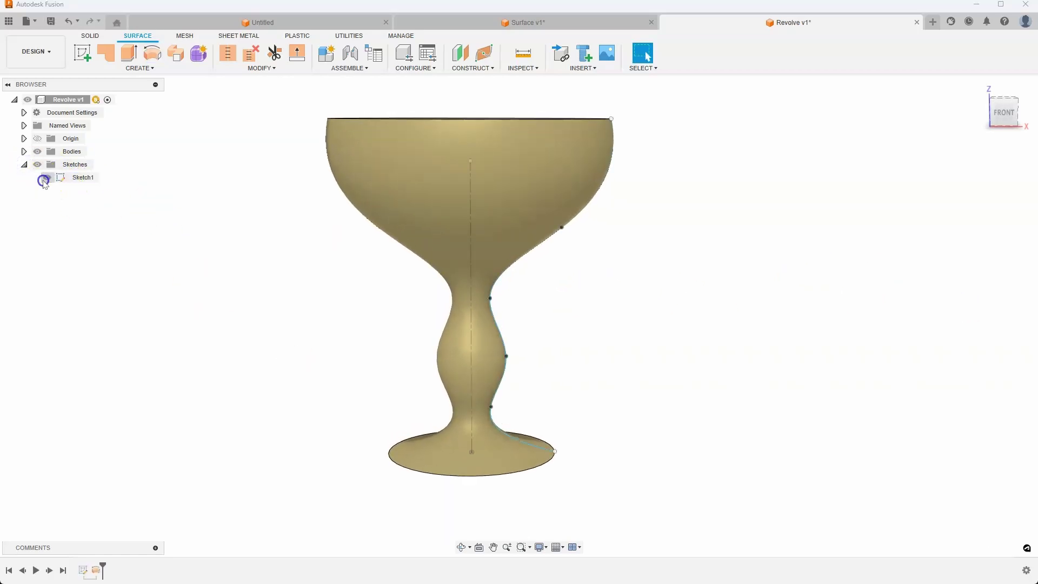
mouse_move(492, 297)
left_mouse_down()
mouse_move(507, 303)
mouse_move(492, 294)
left_mouse_up()
left_click(362, 366)
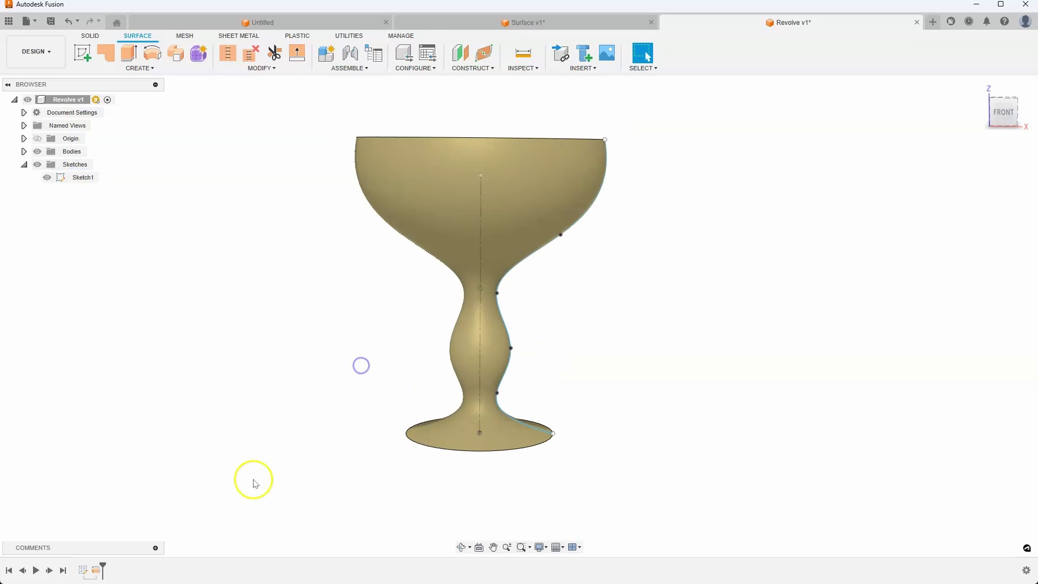
- Edit the goblet's profile sketch and draw three separate short lines beside the three fit points along the stem
double_click(83, 570)
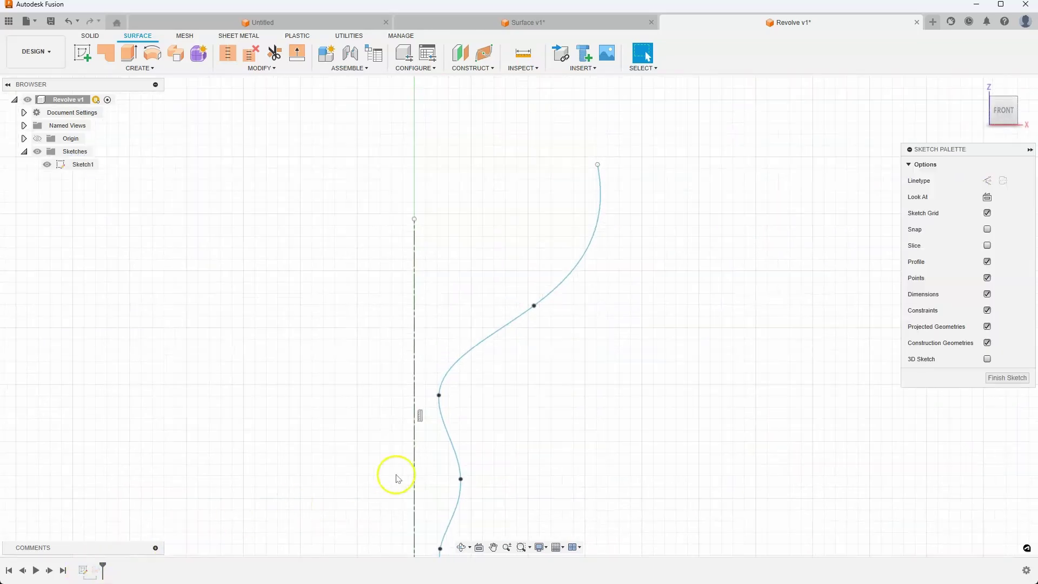
middle_click_drag(504, 452, 522, 305)
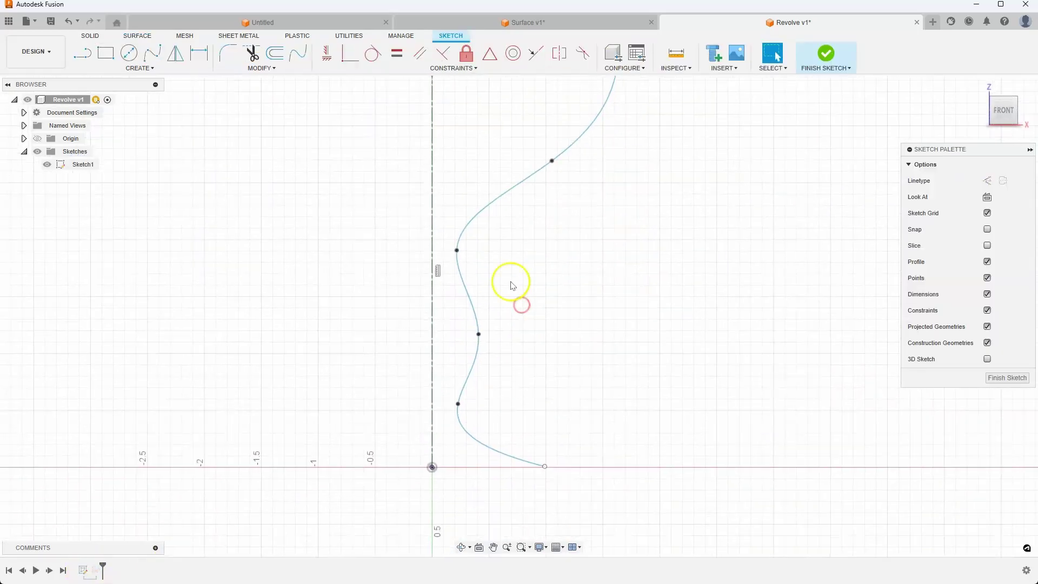
left_click(82, 53)
left_click(512, 309)
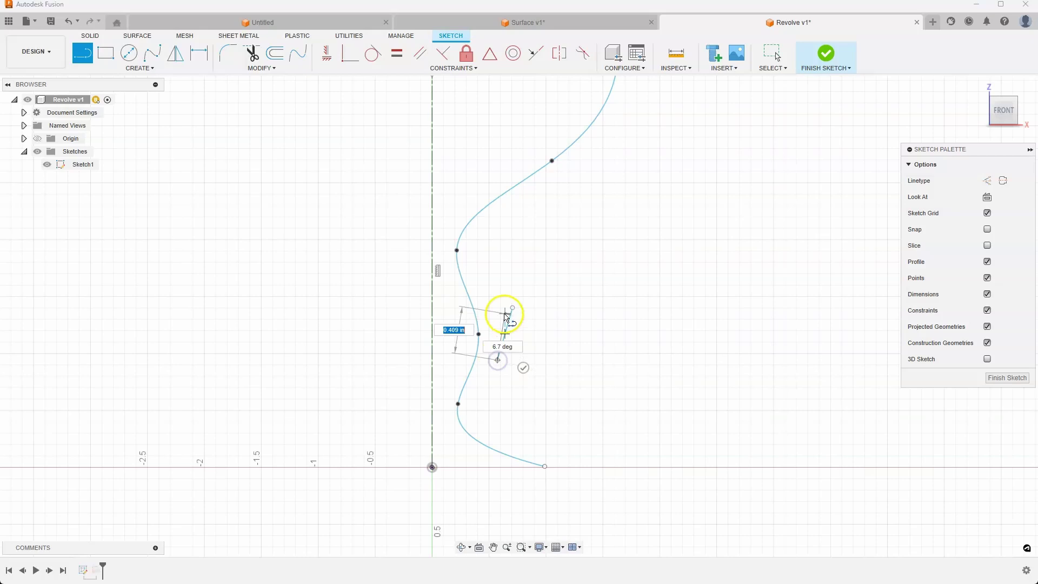
double_click(498, 360)
left_click(497, 233)
double_click(480, 268)
left_click(480, 392)
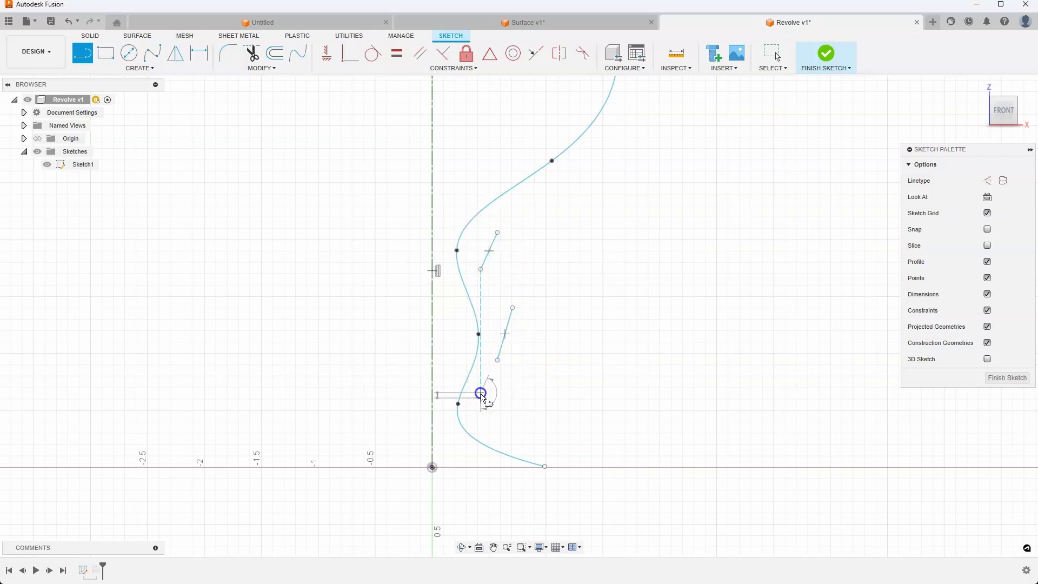
double_click(497, 426)
key("Escape")
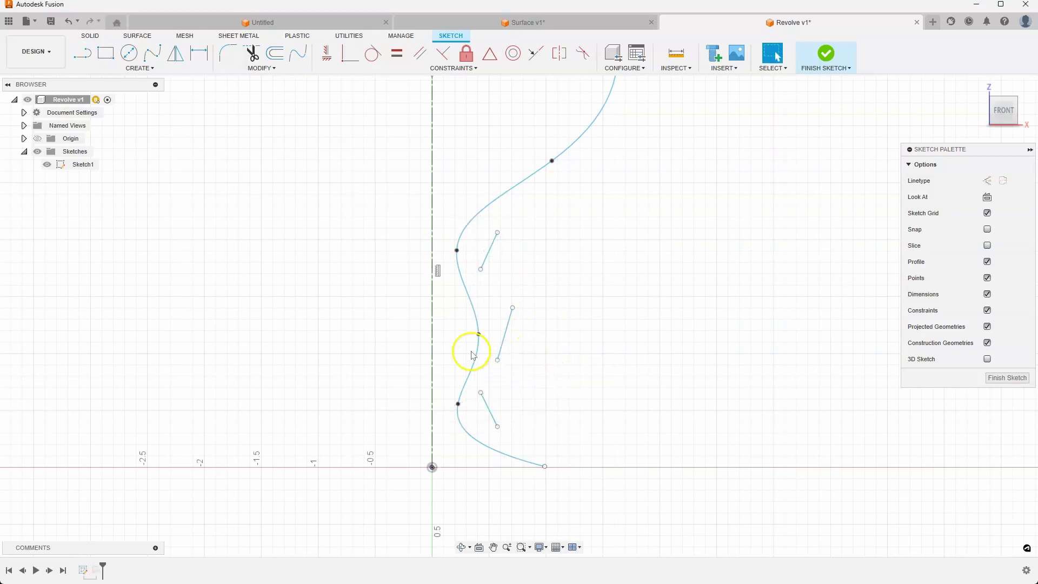
- Make the tangent handle of the lowest stem fit point collinear with the loose line beside it
left_click(459, 403)
left_click(463, 373)
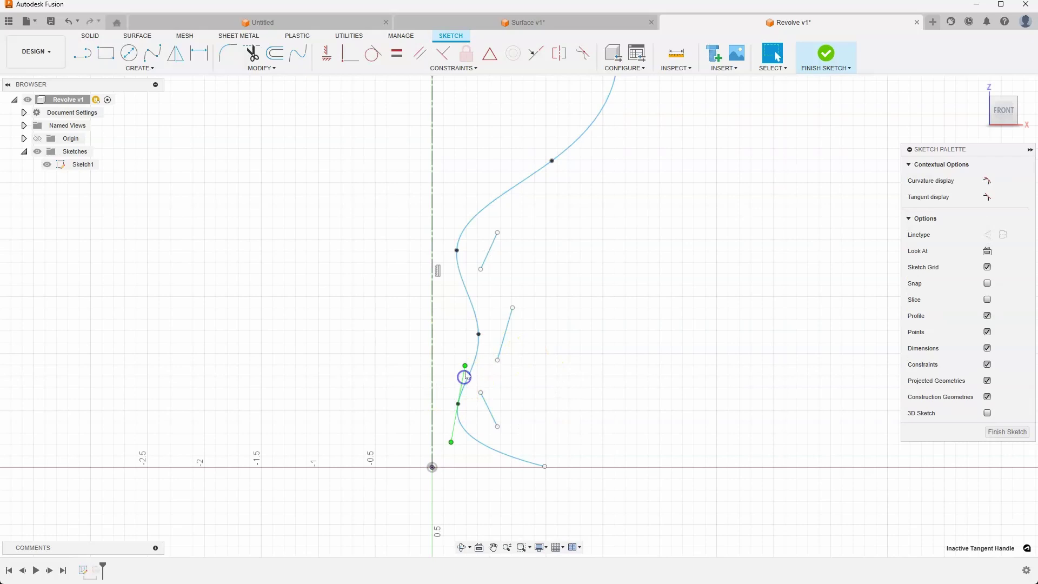
left_click(536, 52)
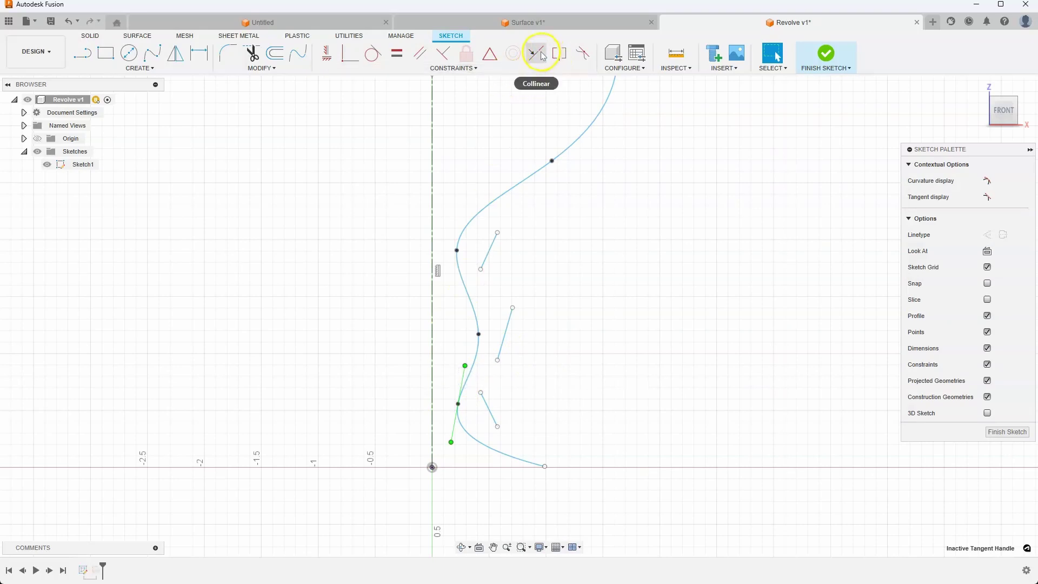
left_click(485, 409)
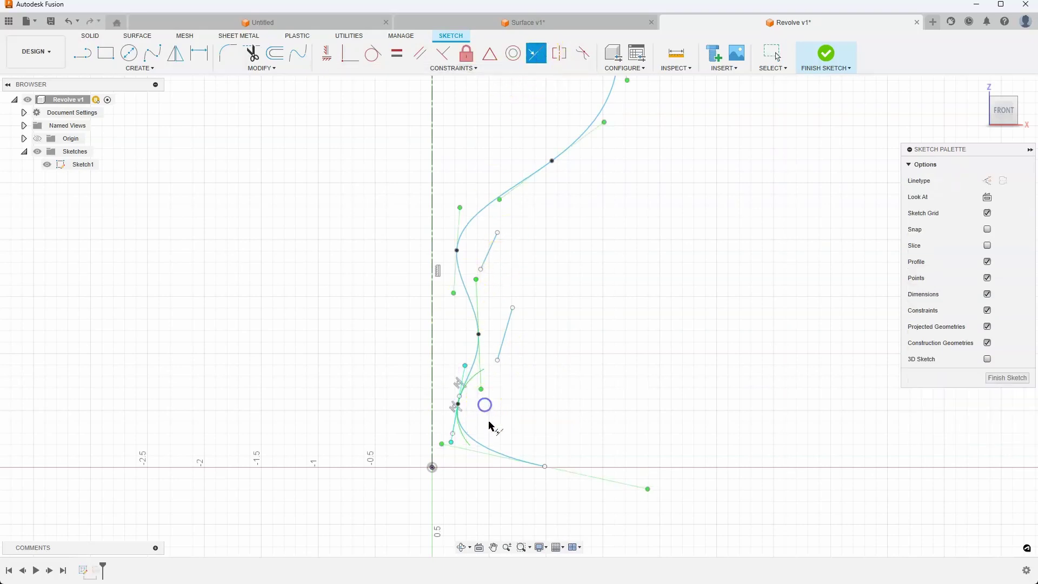
- Make both endpoints of the lowest stem line coincident with the upper and lower ends of its tangent handle
scroll(470, 403, "up", 4)
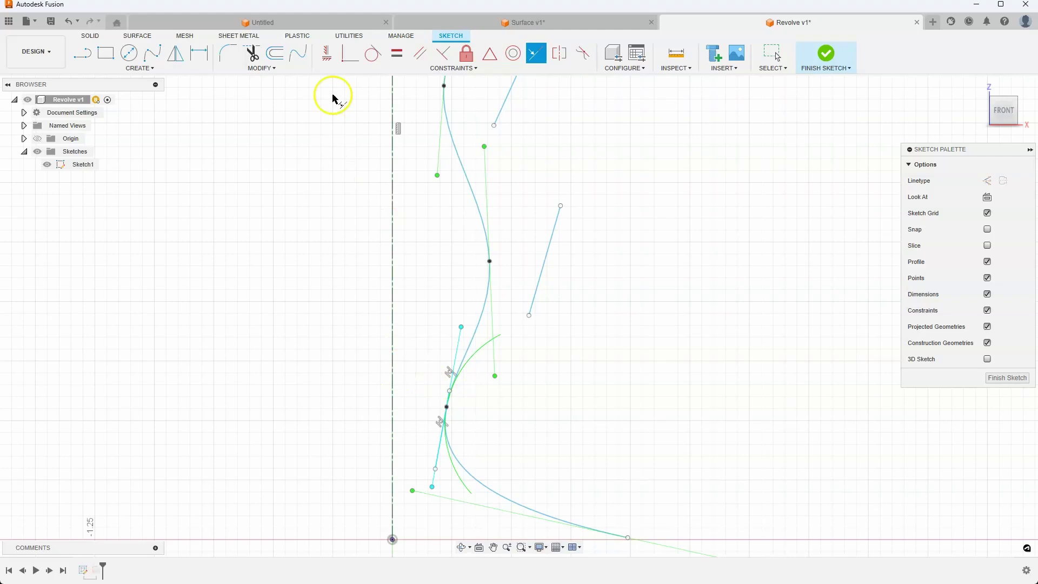
left_click(340, 57)
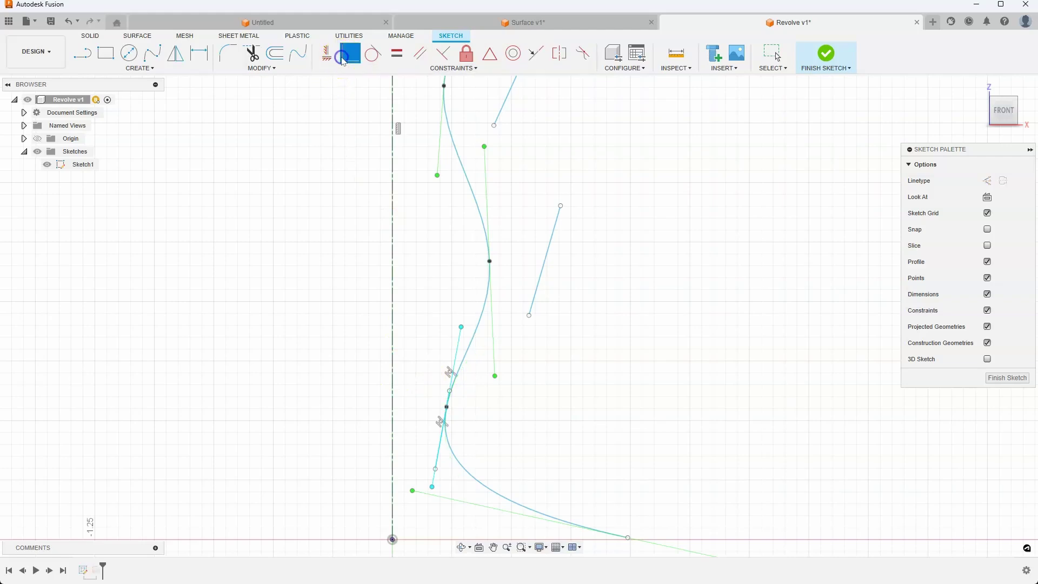
left_click(452, 393)
left_click(461, 329)
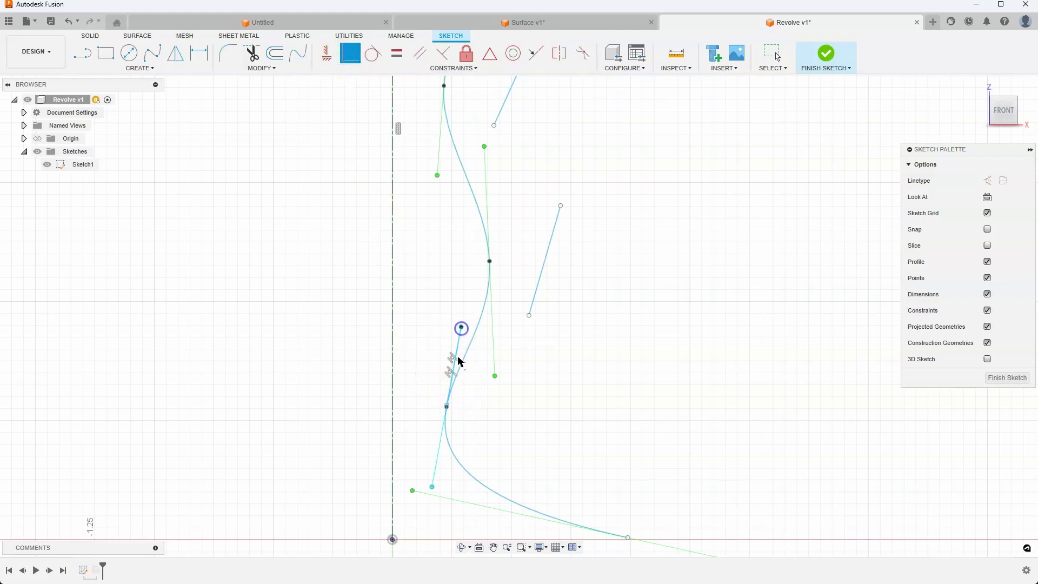
scroll(451, 414, "up", 5)
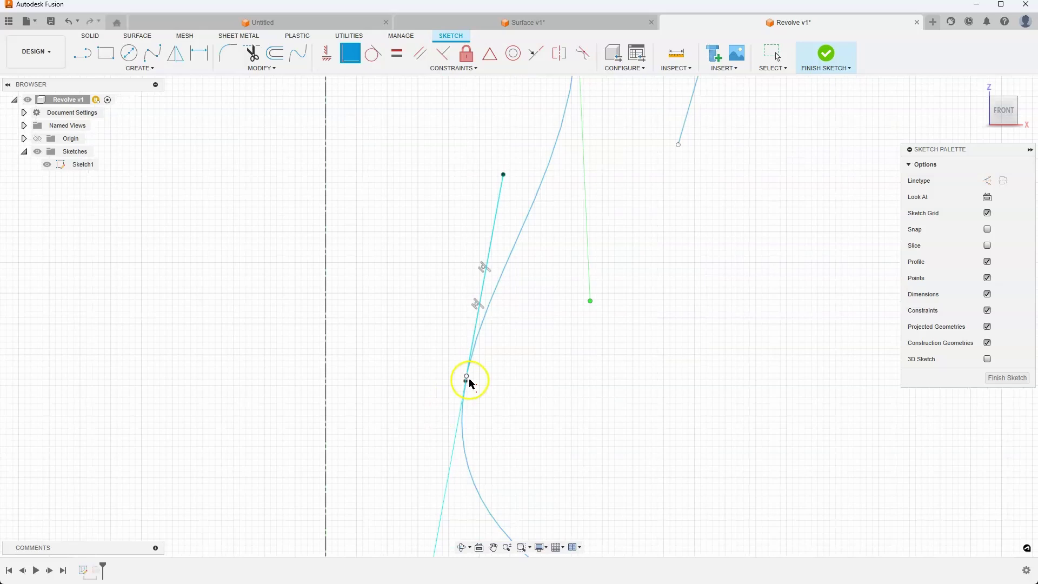
left_click(466, 377)
scroll(363, 441, "down", 4)
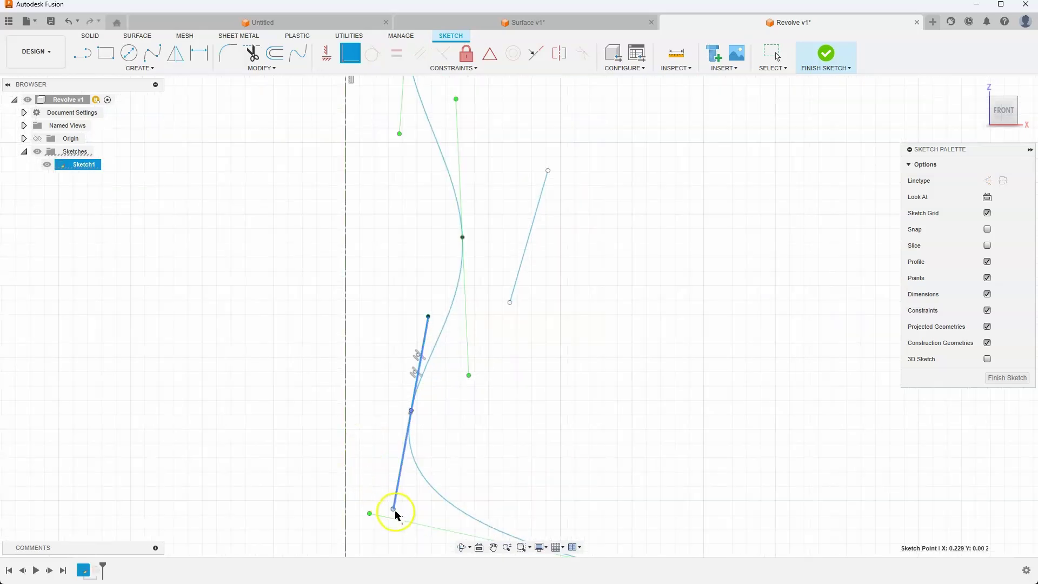
- Make the tangent handle of the middle stem fit point collinear with the loose line beside it
middle_click_drag(521, 277, 547, 343)
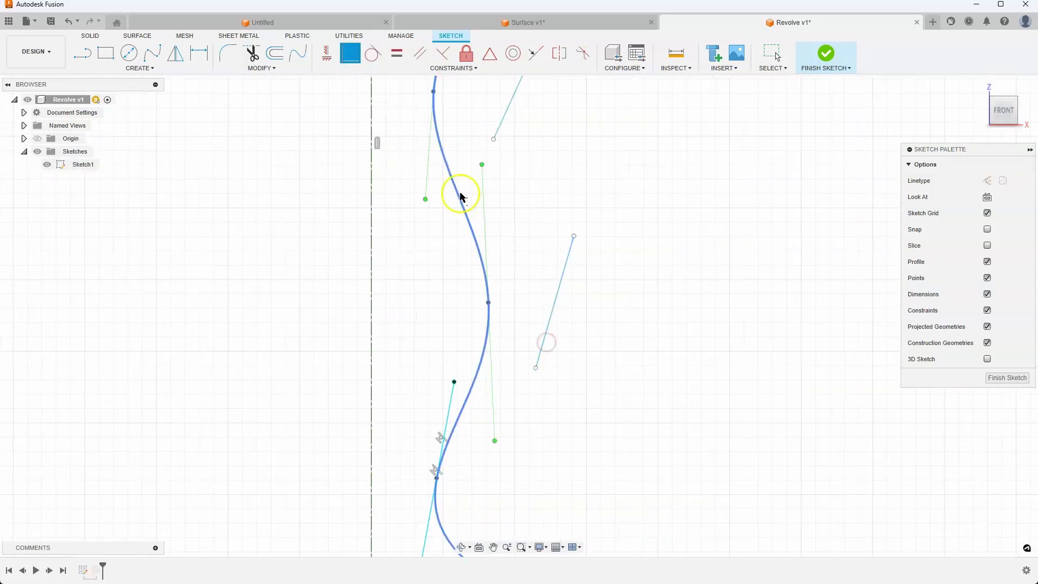
left_click(533, 52)
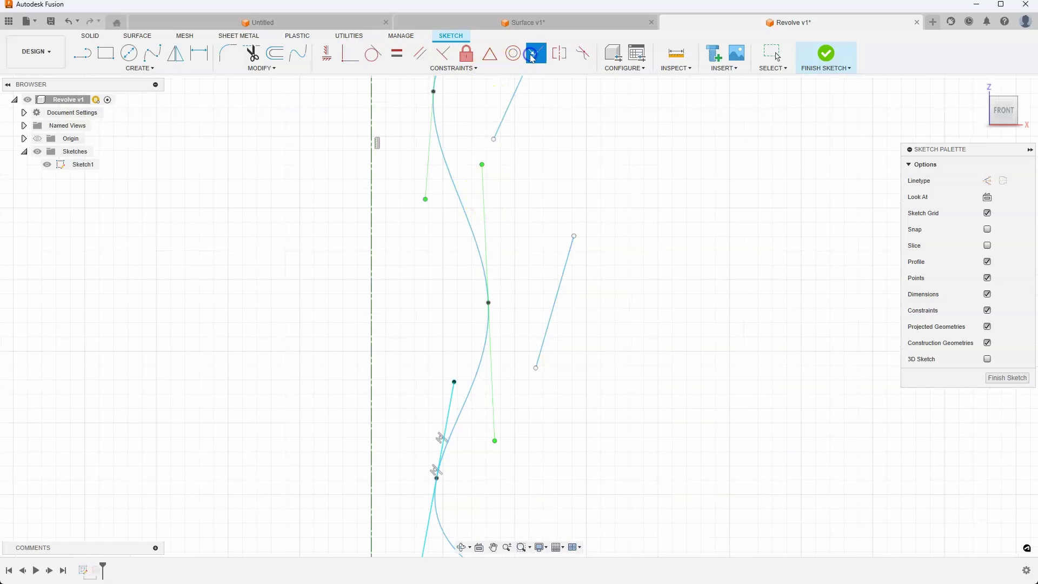
key("Escape")
left_click(491, 297)
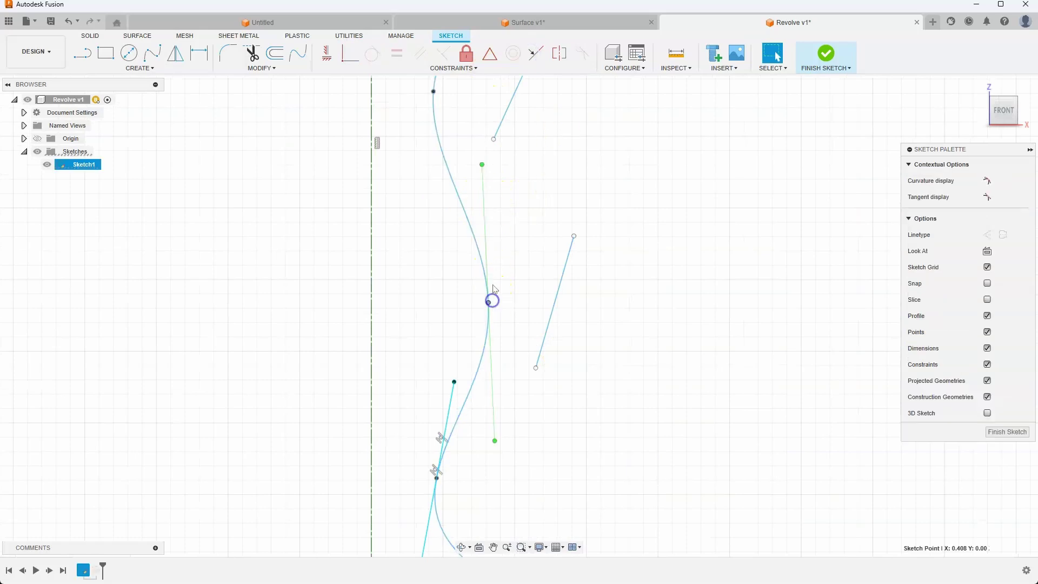
left_click(535, 53)
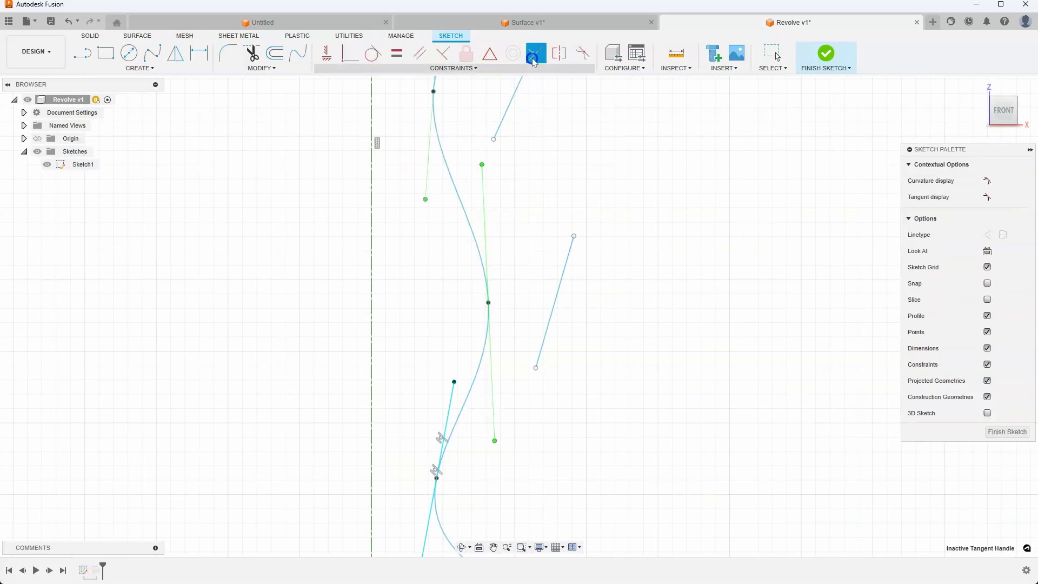
left_click(562, 273)
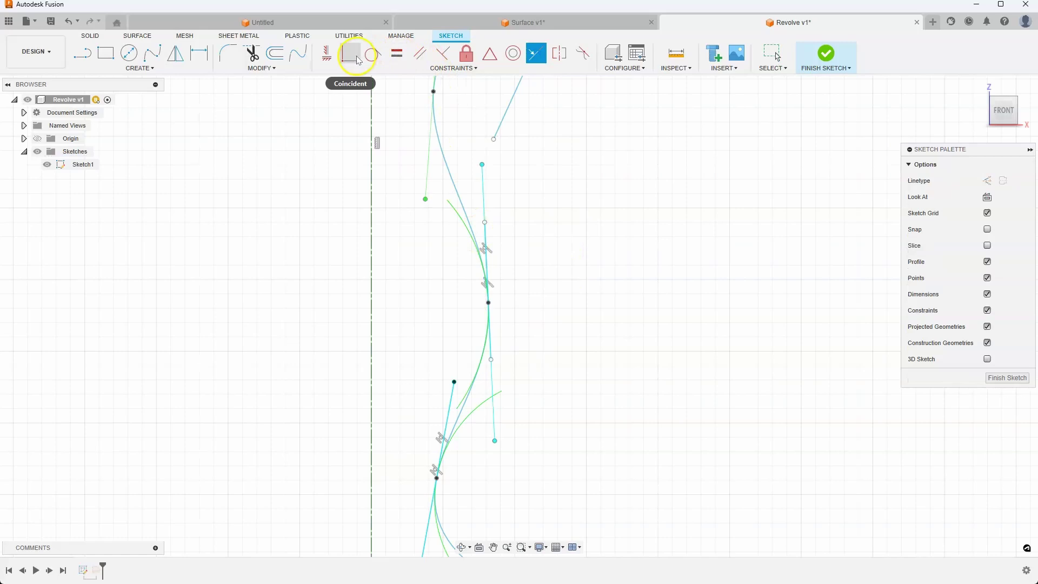
- Make both endpoints of the middle stem line coincident with the ends of its tangent handle and finish the sketch
left_click(350, 52)
left_click(485, 222)
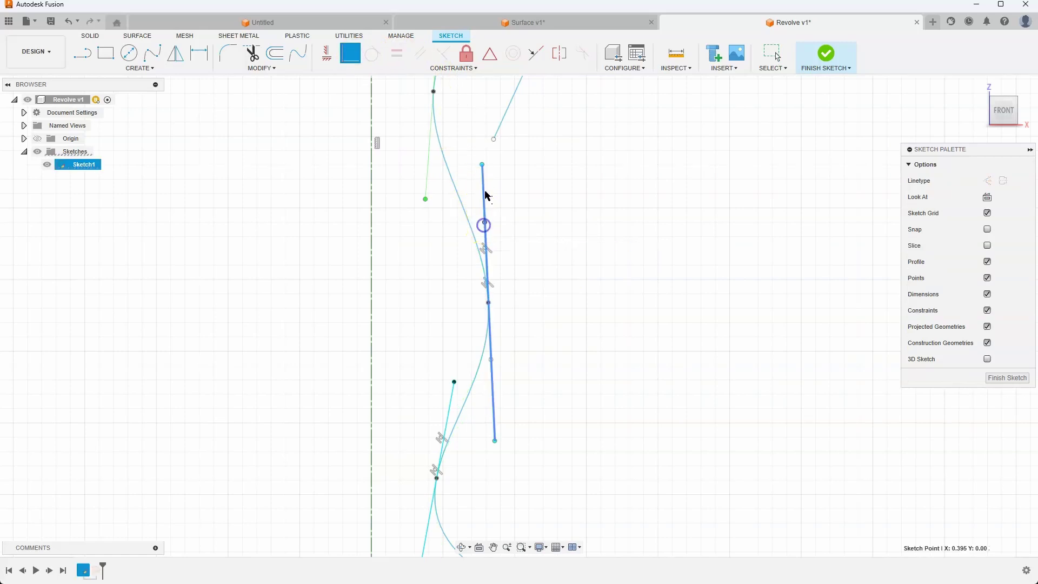
left_click(481, 169)
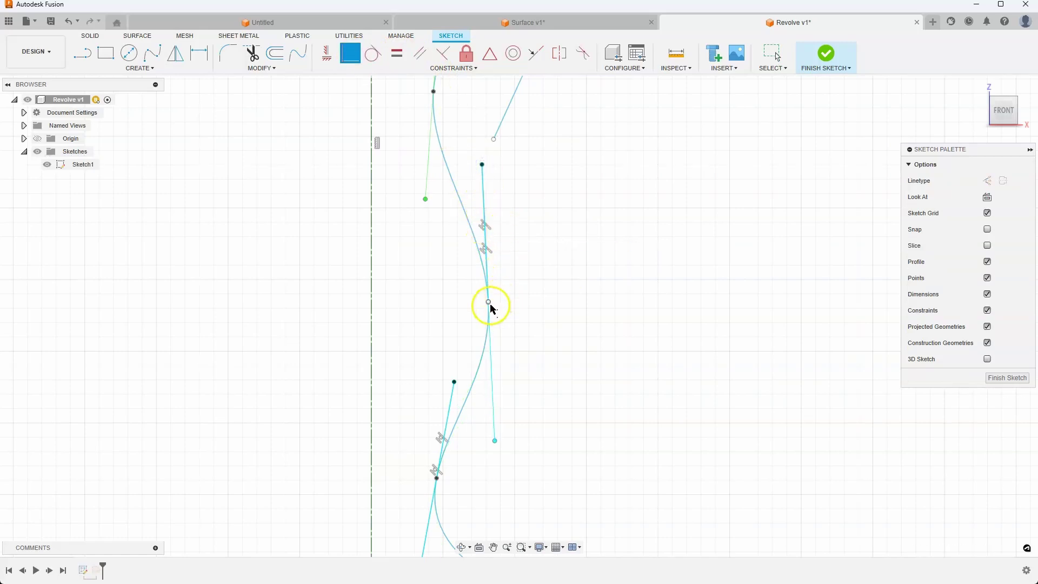
scroll(488, 309, "up", 2)
scroll(489, 312, "up", 3)
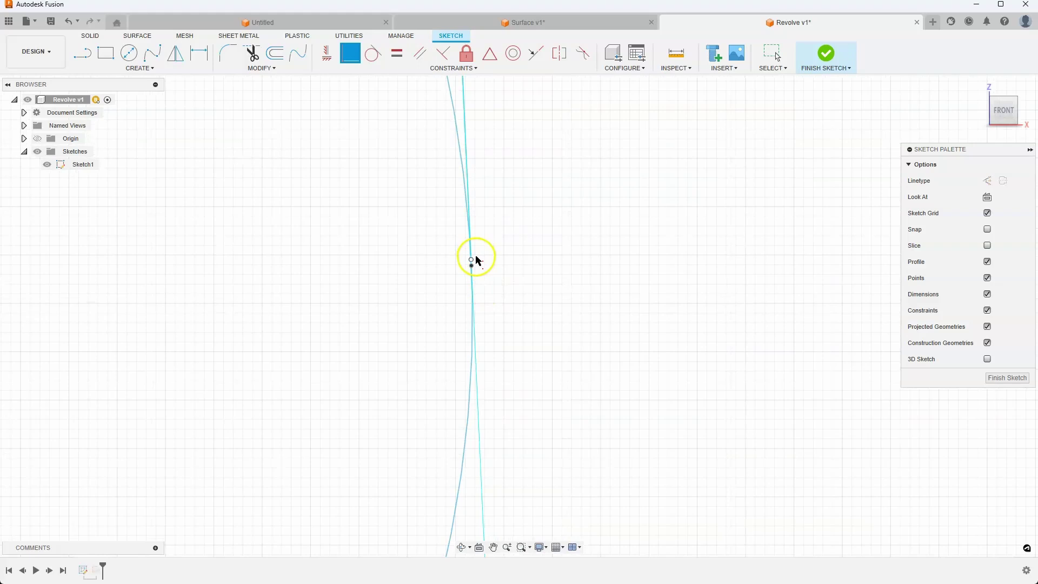
mouse_move(476, 259)
left_mouse_down()
mouse_move(528, 340)
mouse_move(537, 481)
mouse_move(539, 346)
mouse_move(529, 461)
left_mouse_up()
scroll(573, 281, "down", 2)
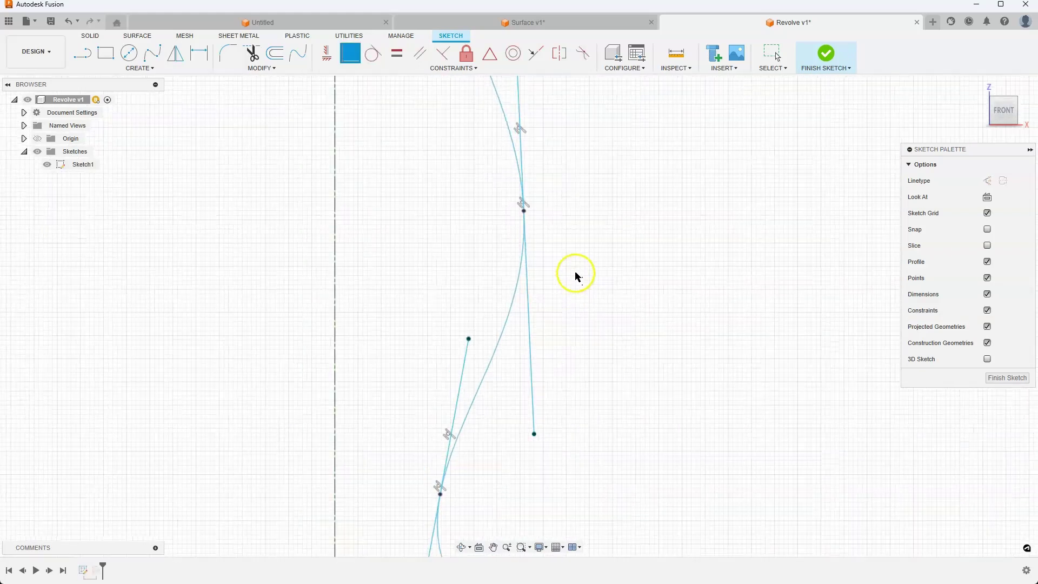
scroll(584, 270, "down", 3)
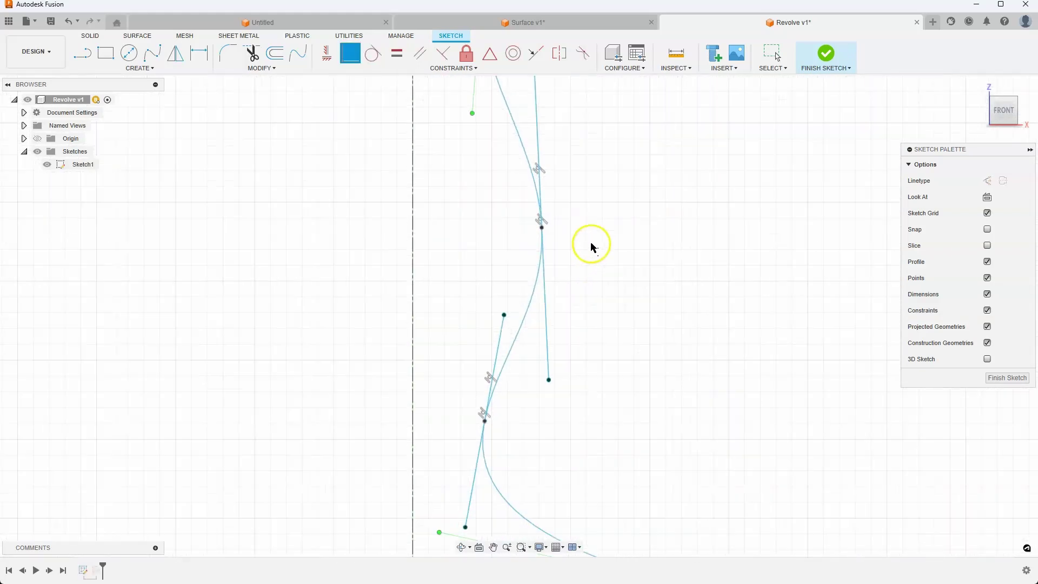
left_click(815, 61)
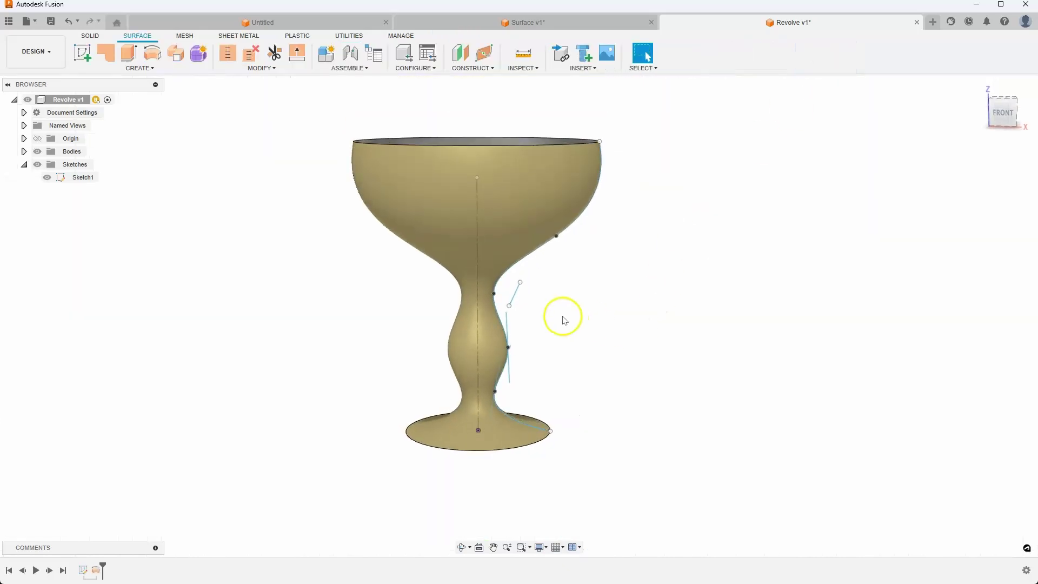
- Shift the loose line beside the upper stem point, and move the middle stem line inward and upward to slim the stem
scroll(519, 287, "up", 4)
scroll(550, 365, "up", 2)
middle_click_drag(550, 330, 595, 257)
left_click_drag(531, 257, 555, 258)
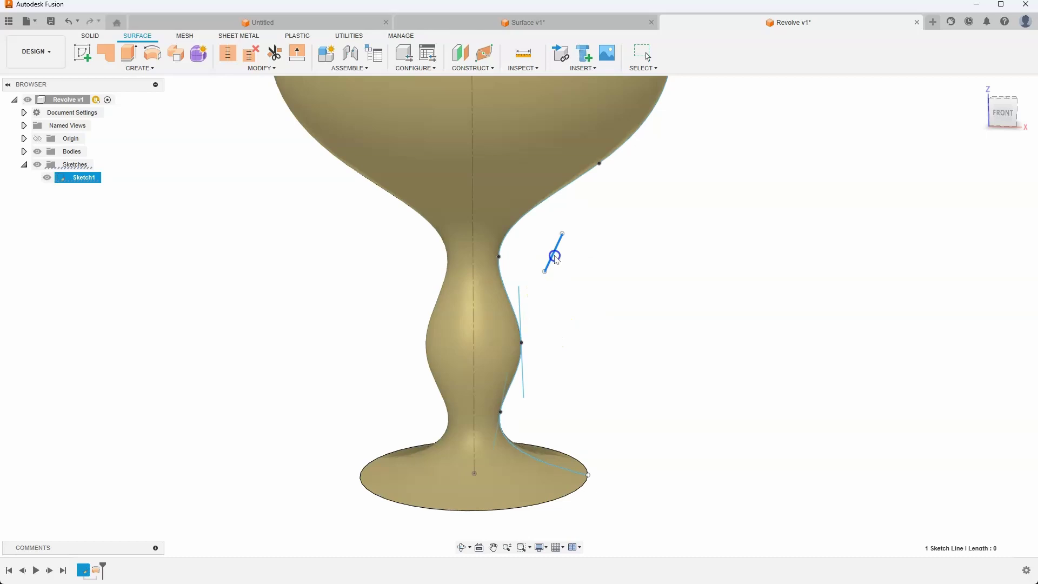
left_click(556, 308)
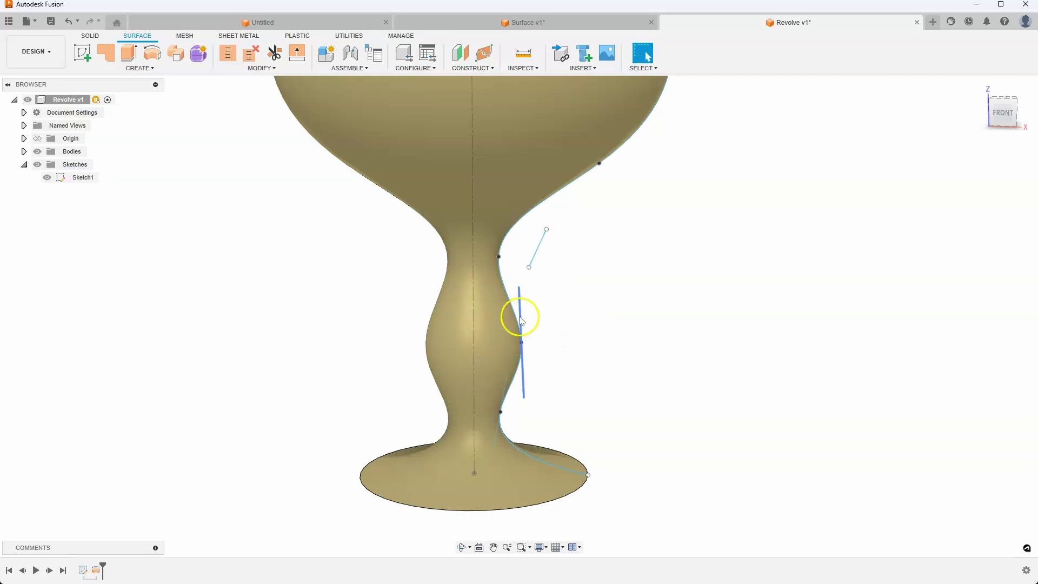
mouse_move(519, 317)
left_mouse_down()
mouse_move(526, 308)
mouse_move(527, 333)
mouse_move(513, 324)
left_mouse_up()
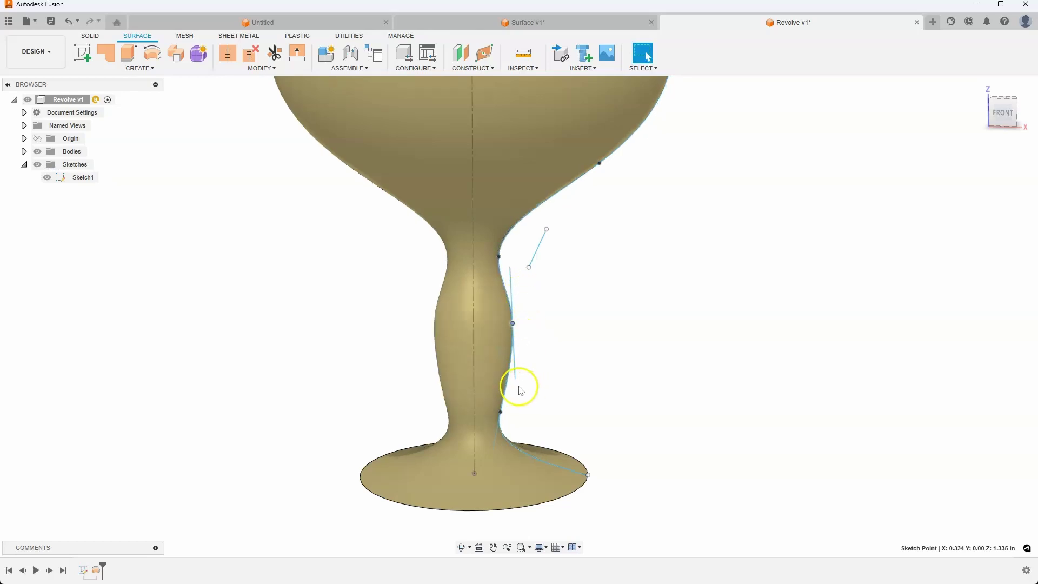
- Move the lowest stem fit point slightly inward and reposition both ends of its tangent line to reshape the lower stem and foot
left_click(500, 412)
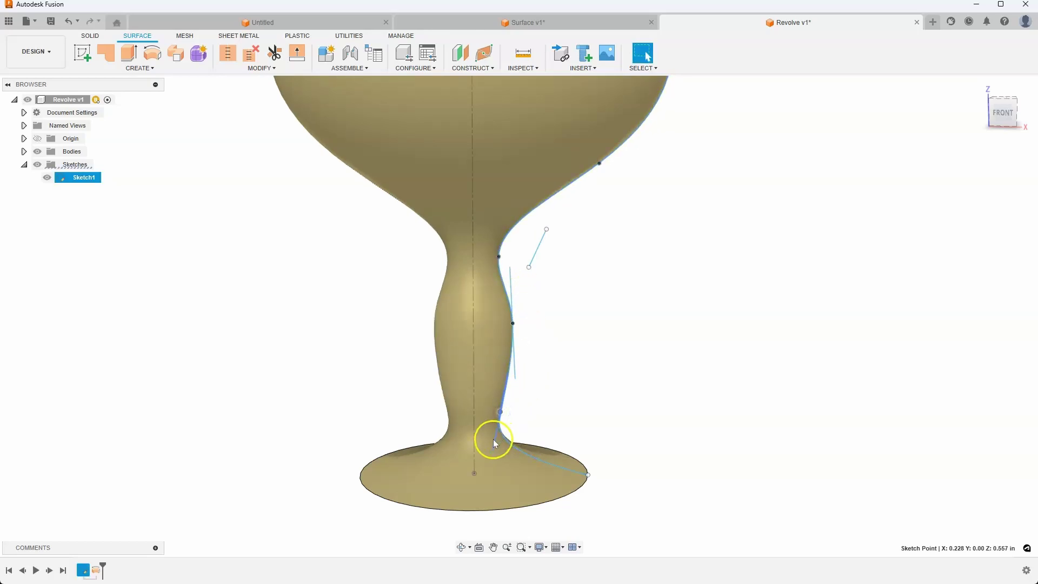
mouse_move(493, 439)
left_mouse_down()
mouse_move(501, 433)
mouse_move(490, 433)
left_mouse_up()
left_click_drag(512, 398, 502, 370)
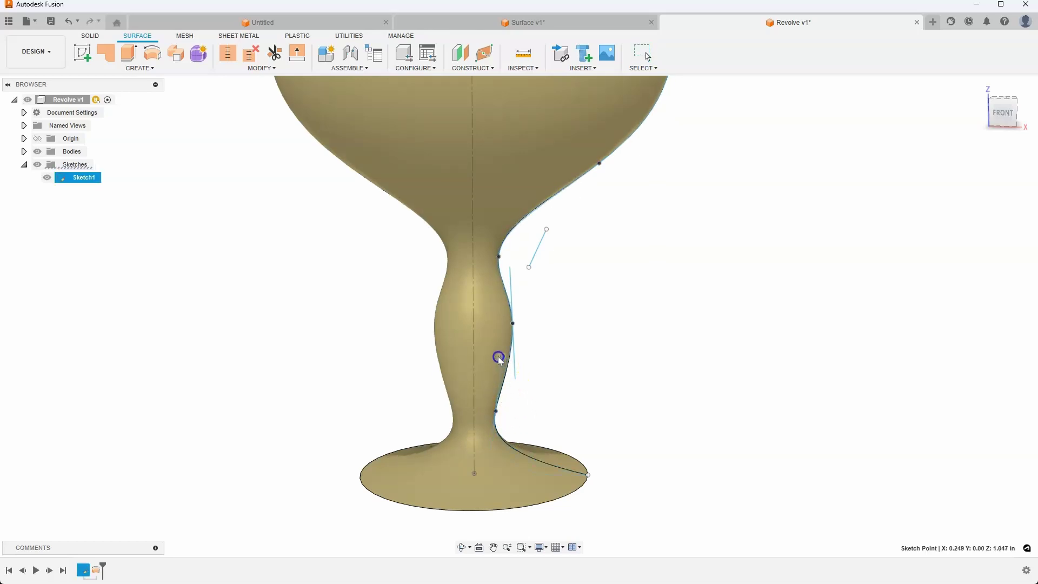
left_click_drag(495, 366, 495, 363)
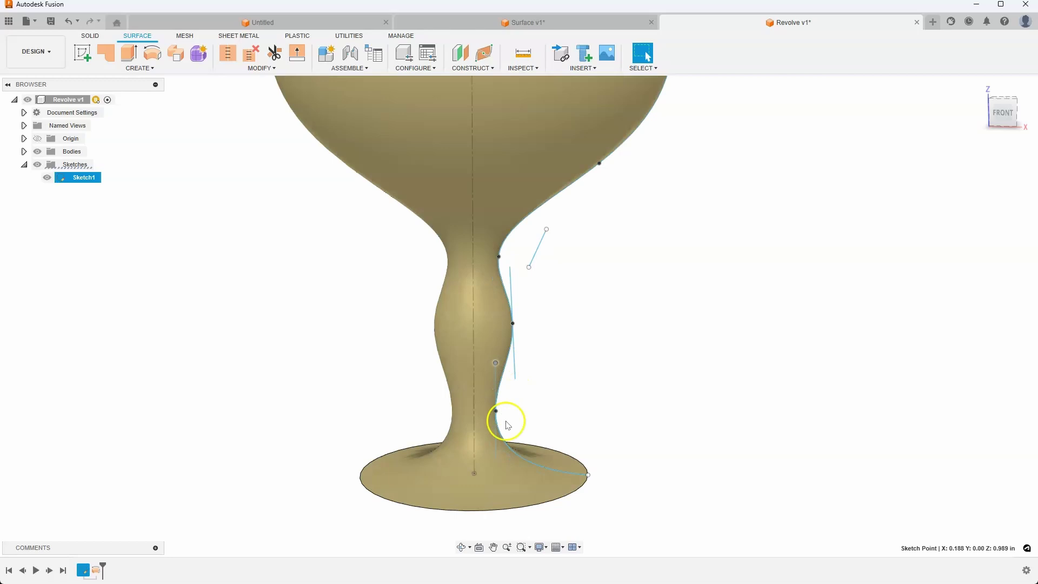
left_click_drag(495, 459, 495, 446)
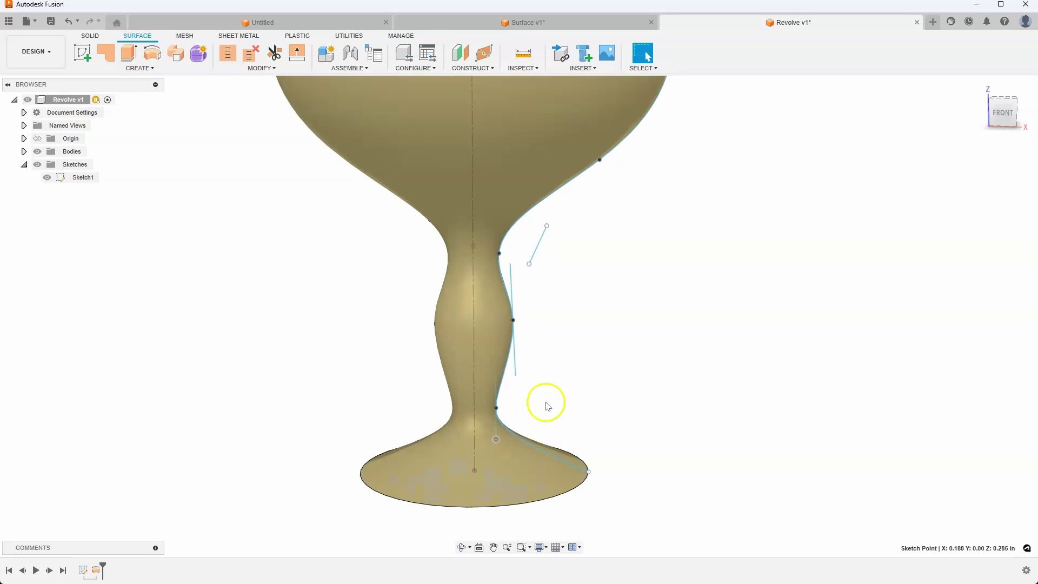
- Shorten the tangent line at the middle stem fit point to turn the rounded bulge into a sharper ridge
scroll(521, 410, "up", 3)
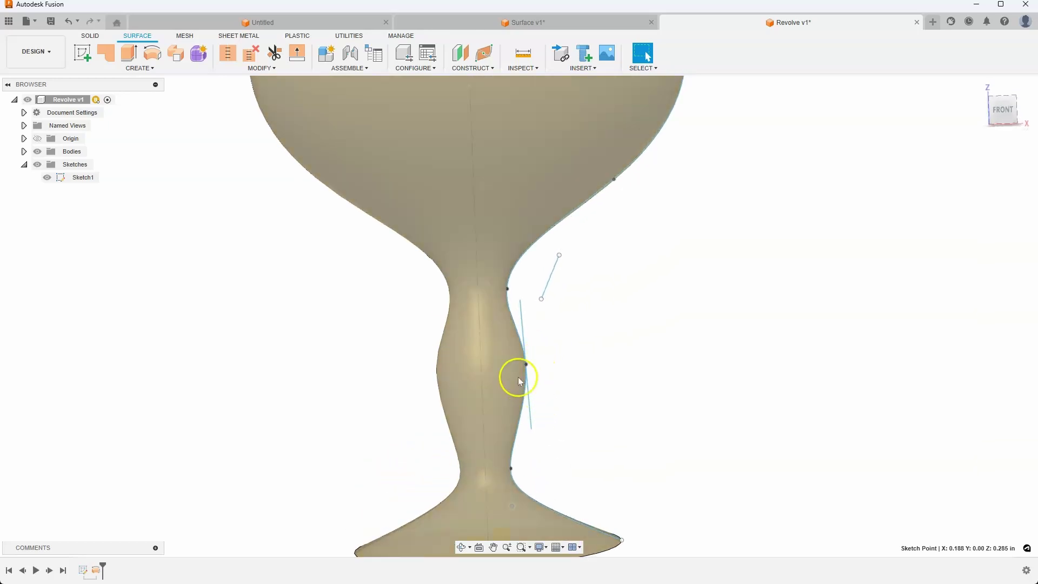
left_click(526, 364)
left_click_drag(536, 423, 533, 399)
scroll(533, 380, "down", 1)
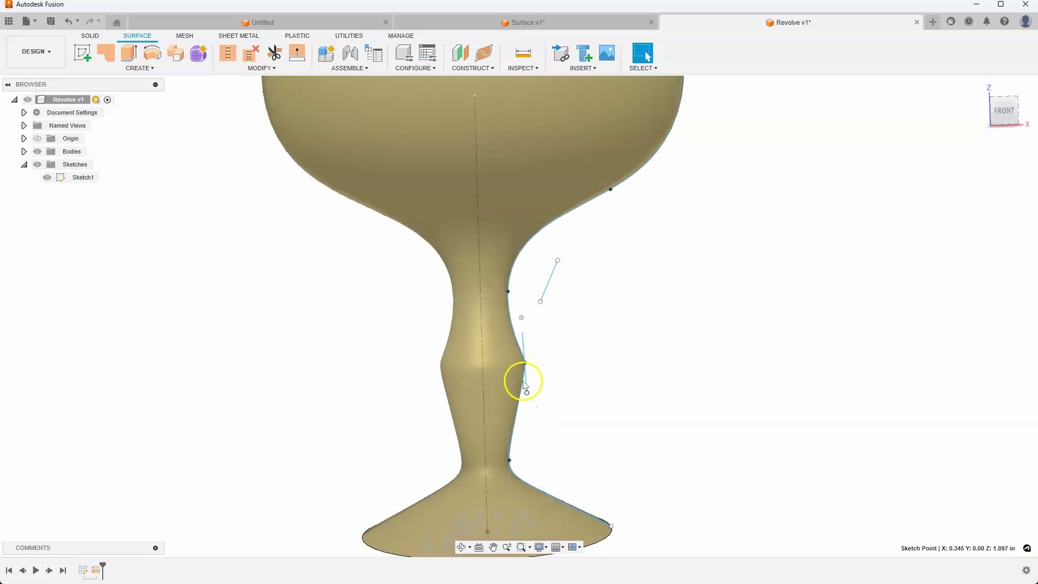
left_click_drag(529, 398, 528, 385)
scroll(478, 354, "down", 2)
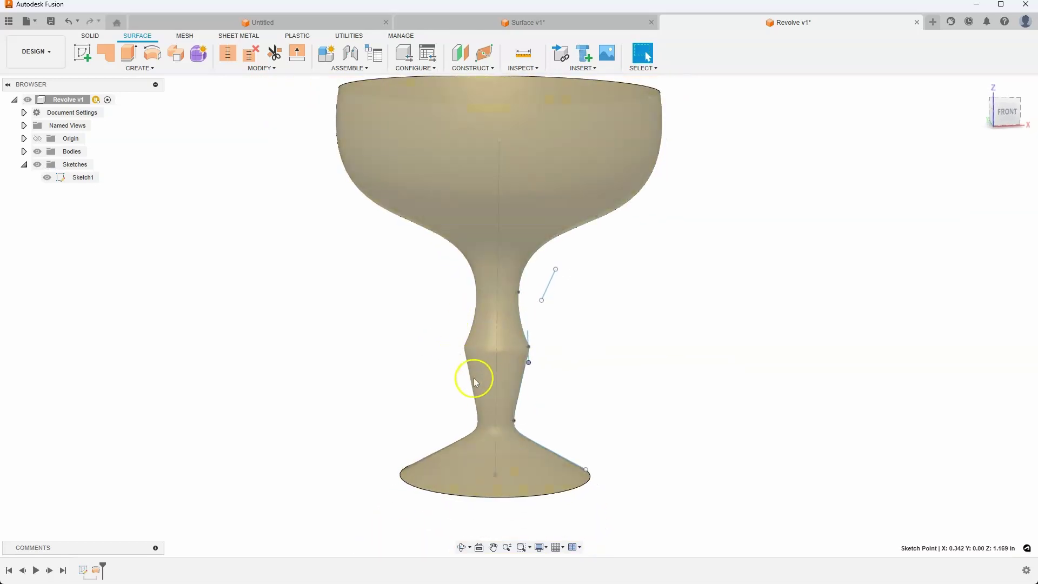
middle_click_drag(473, 378, 560, 371, "shift")
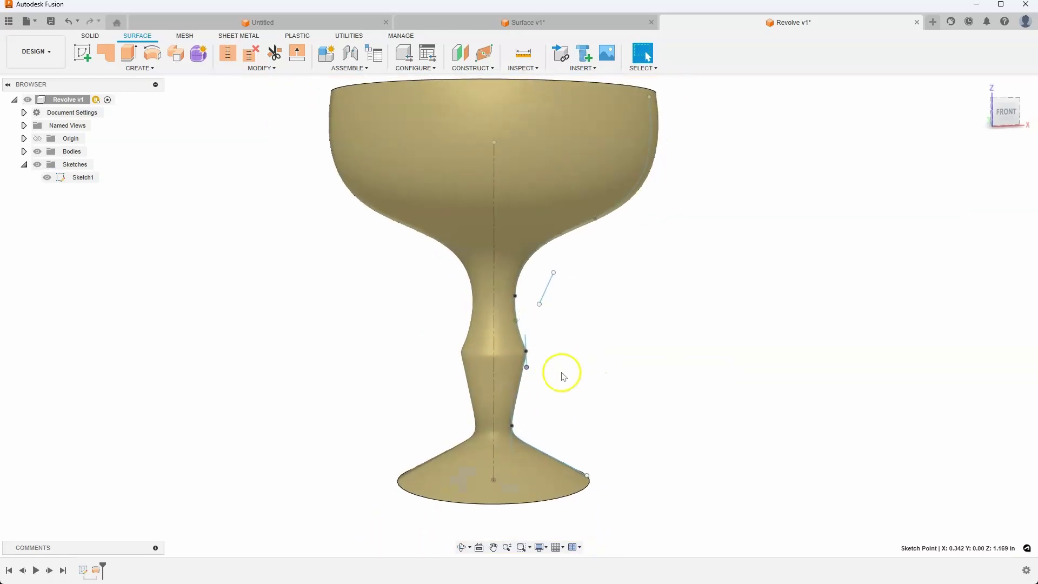
- Edit the profile sketch, tilt the middle stem tangent line by moving its upper end outward, and finish the sketch
double_click(81, 571)
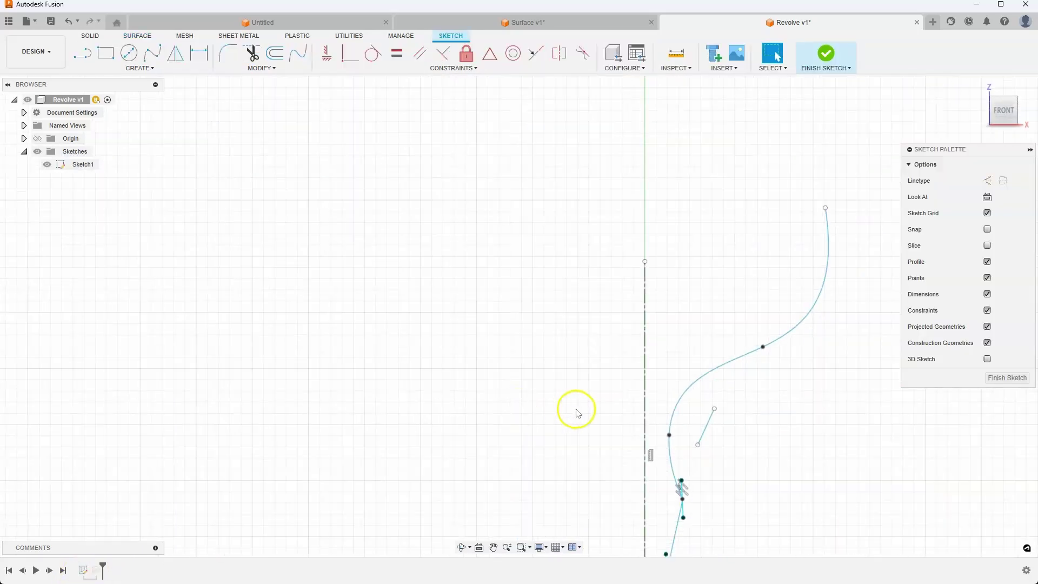
middle_click_drag(587, 417, 515, 257)
scroll(600, 336, "up", 5)
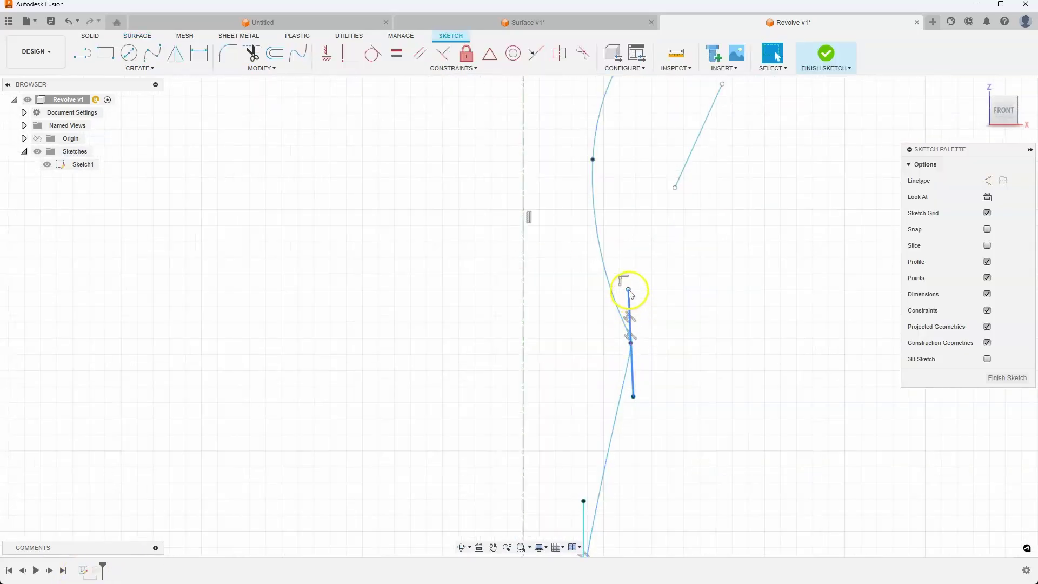
left_click_drag(628, 291, 638, 276)
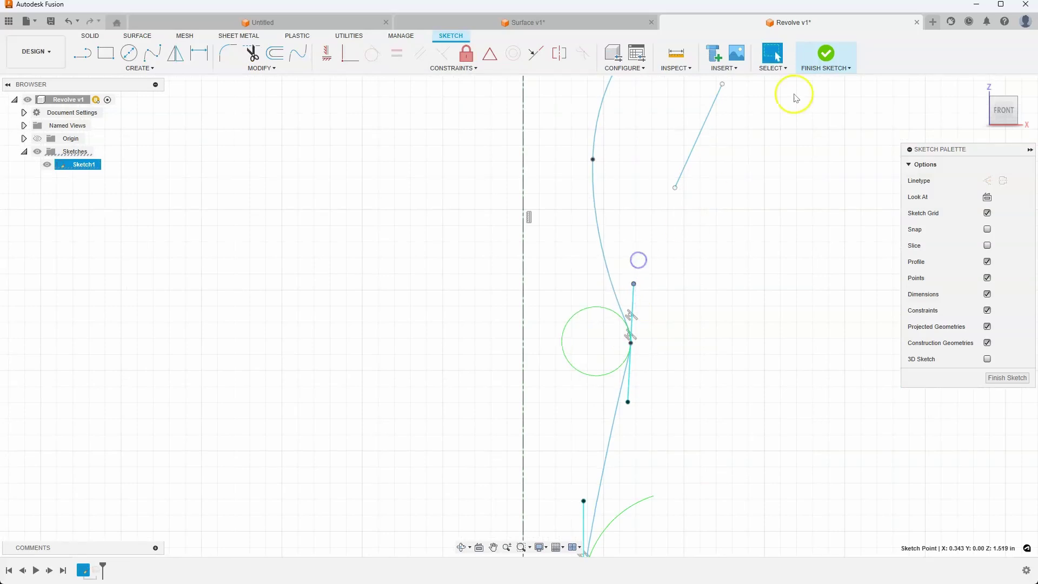
left_click(822, 56)
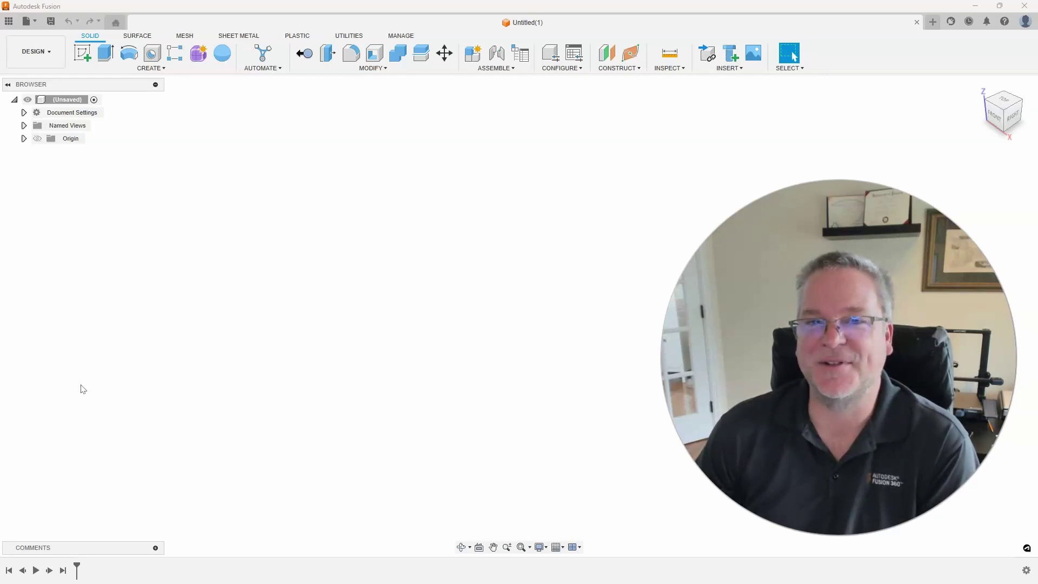
left_click(57, 368)
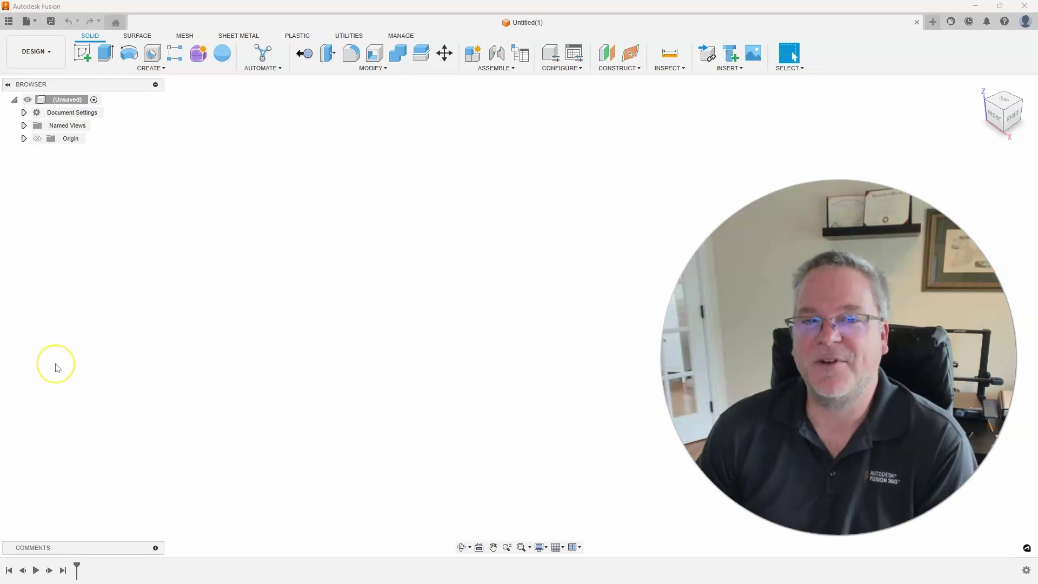